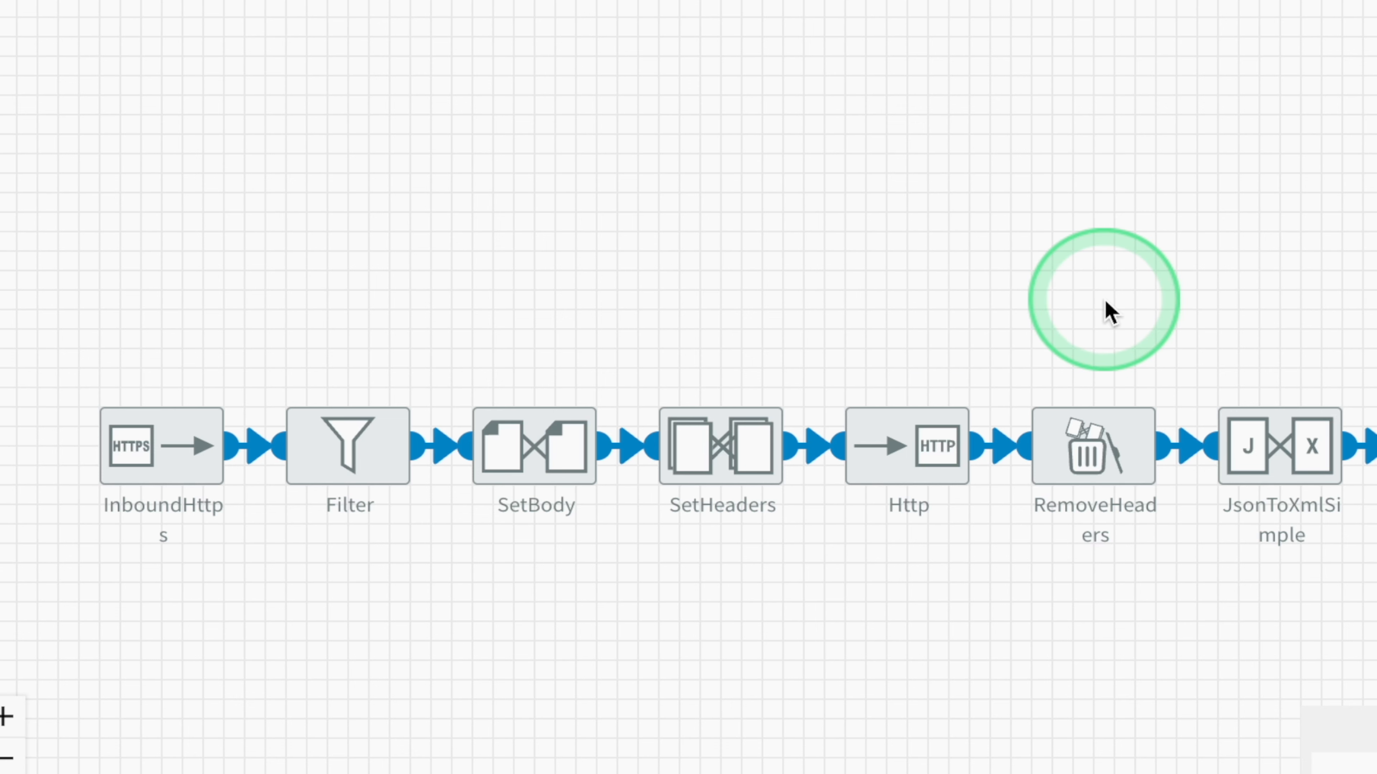
- Look over the entire 1.GetCountryInfo route up to its end branches and open the flow's test URL from its notes
left_click_drag(1269, 299, 843, 299)
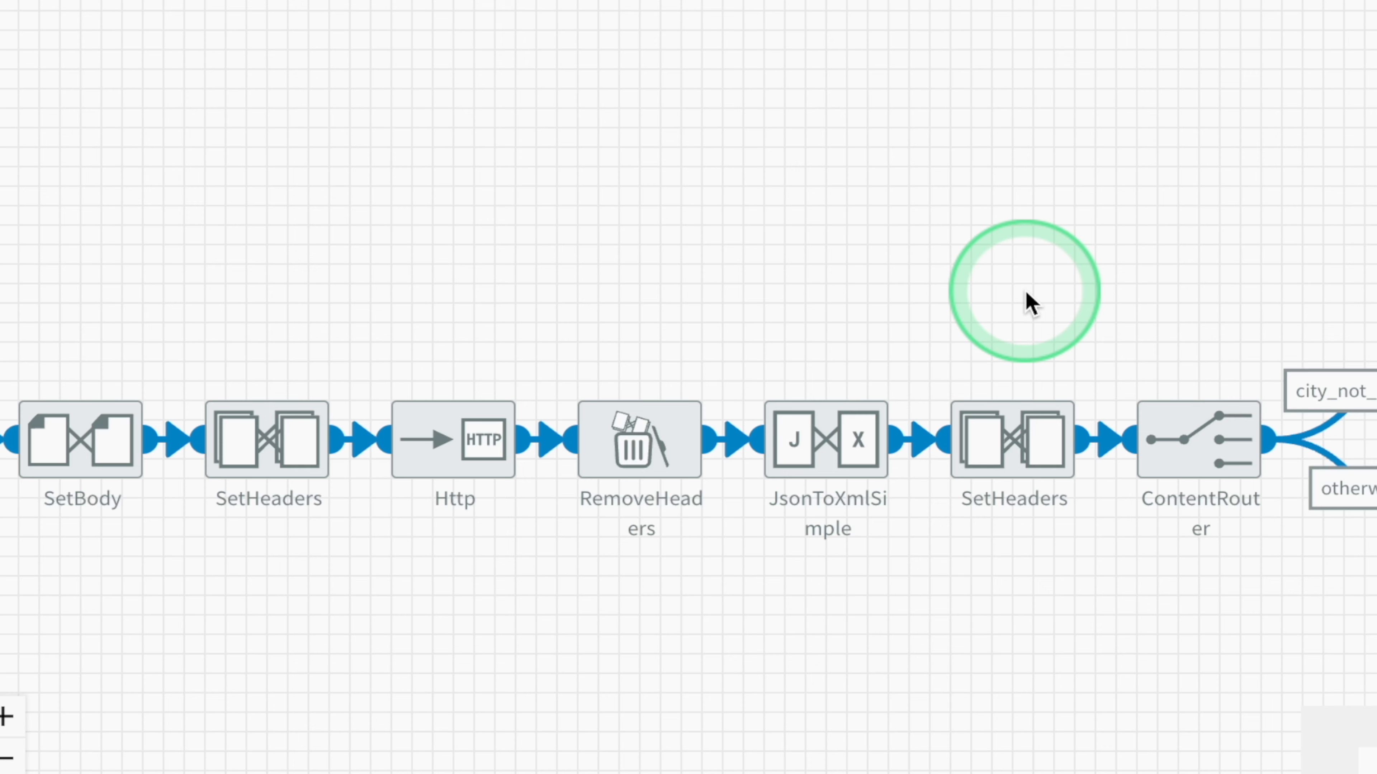
left_click_drag(1140, 299, 742, 277)
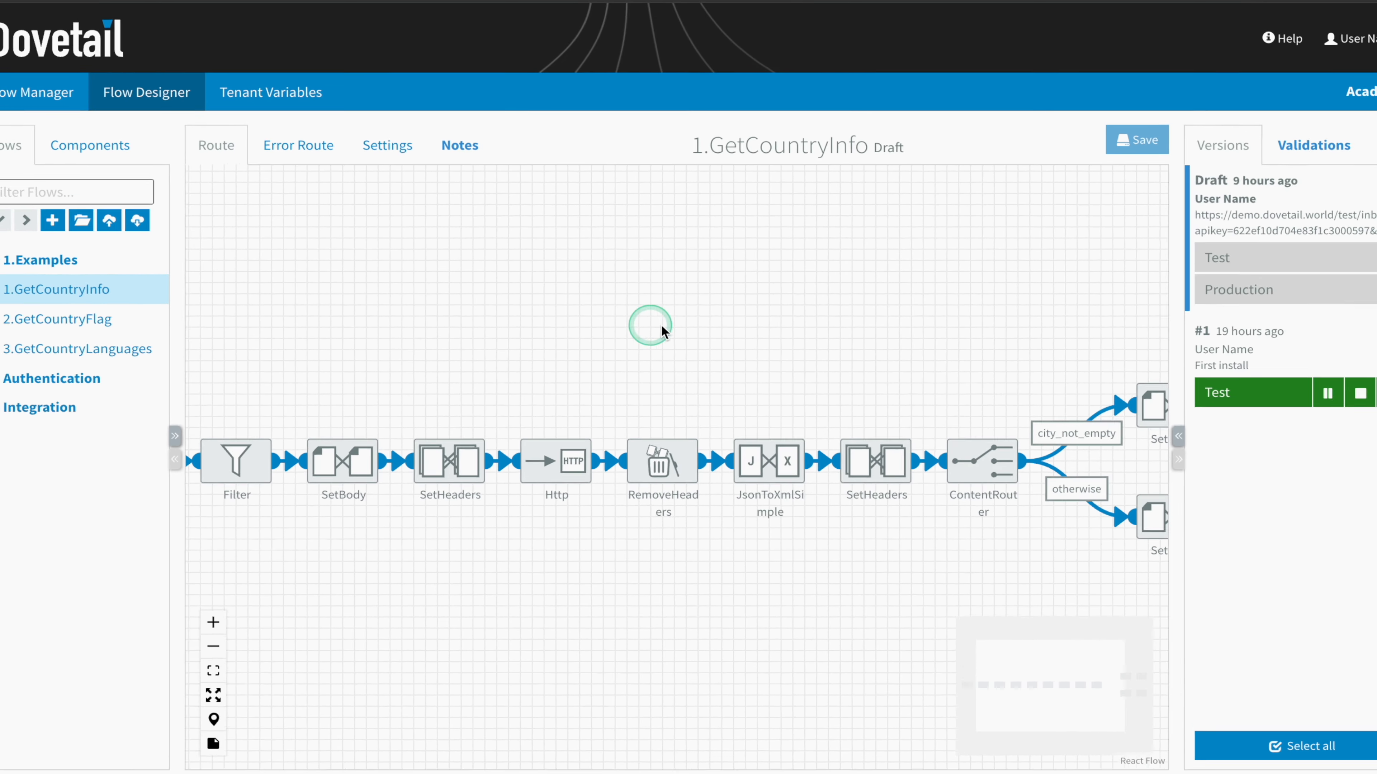
left_click_drag(661, 325, 789, 349)
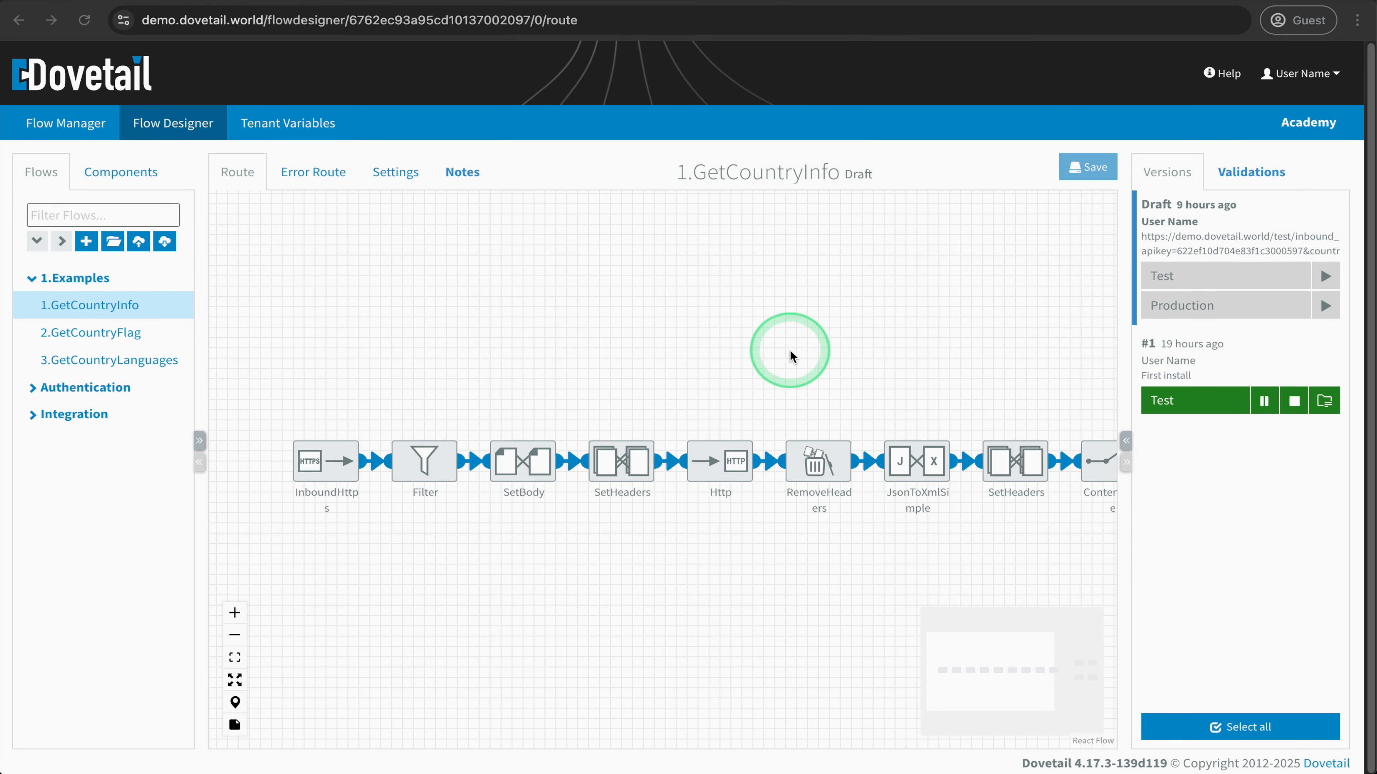
left_click(463, 171)
left_click(461, 262)
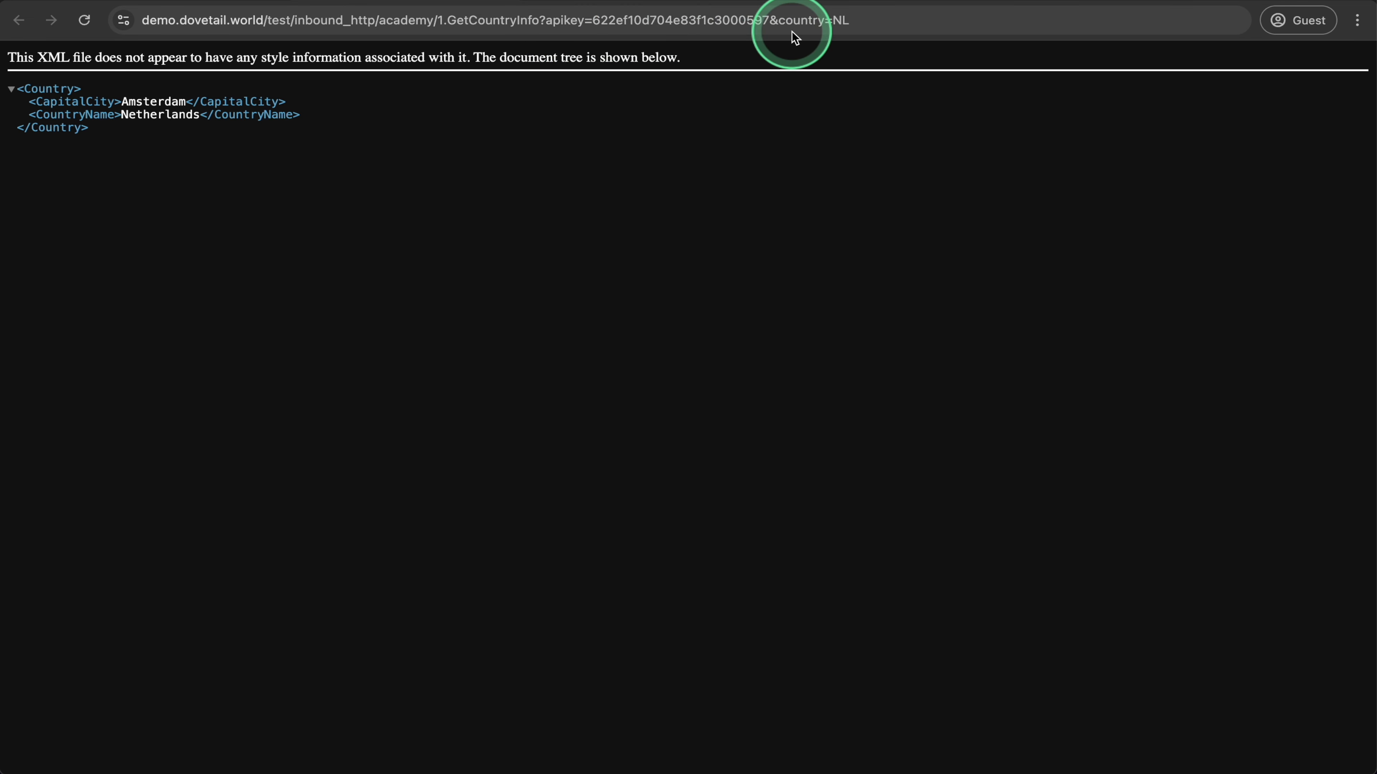
- Change the country parameter in the test URL to DE and load the result
left_click(900, 22)
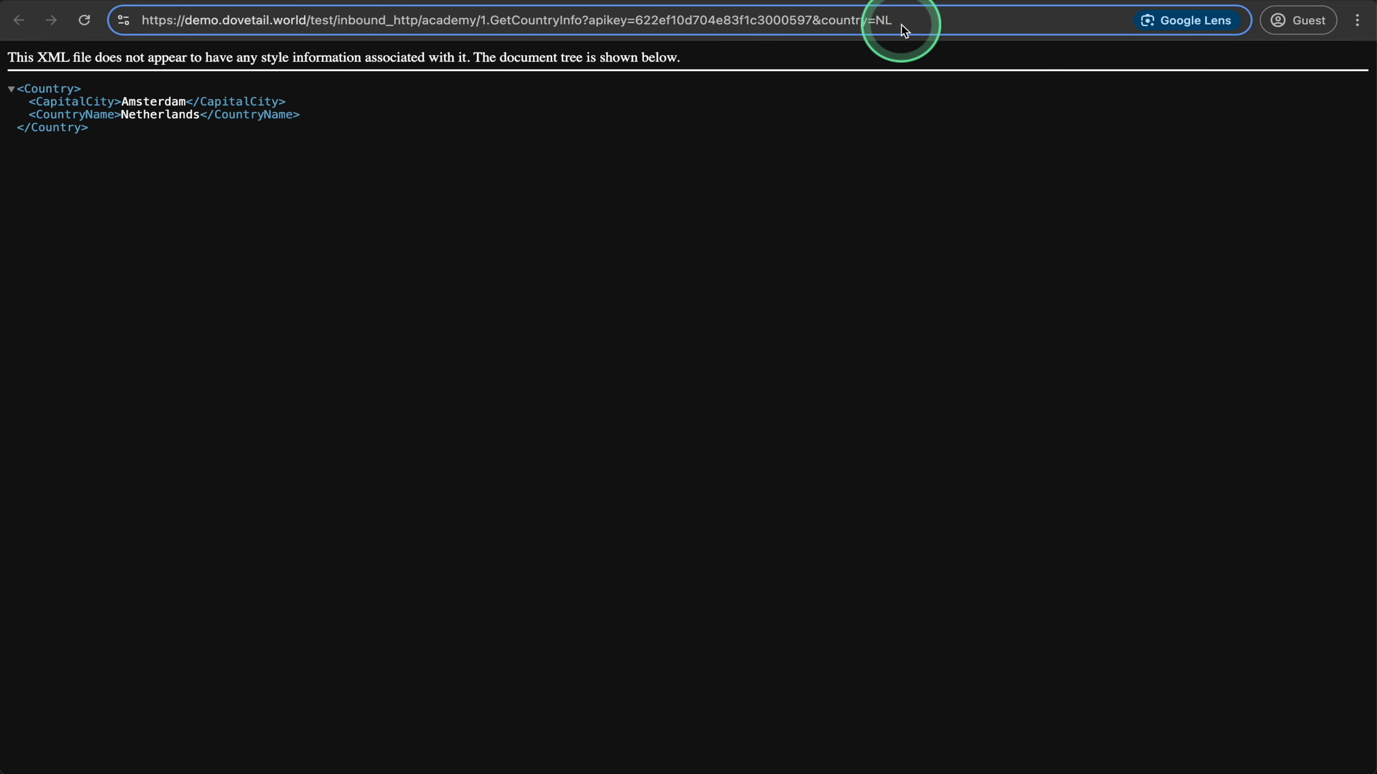
key("BackSpace")
key("BackSpace")
type("DE")
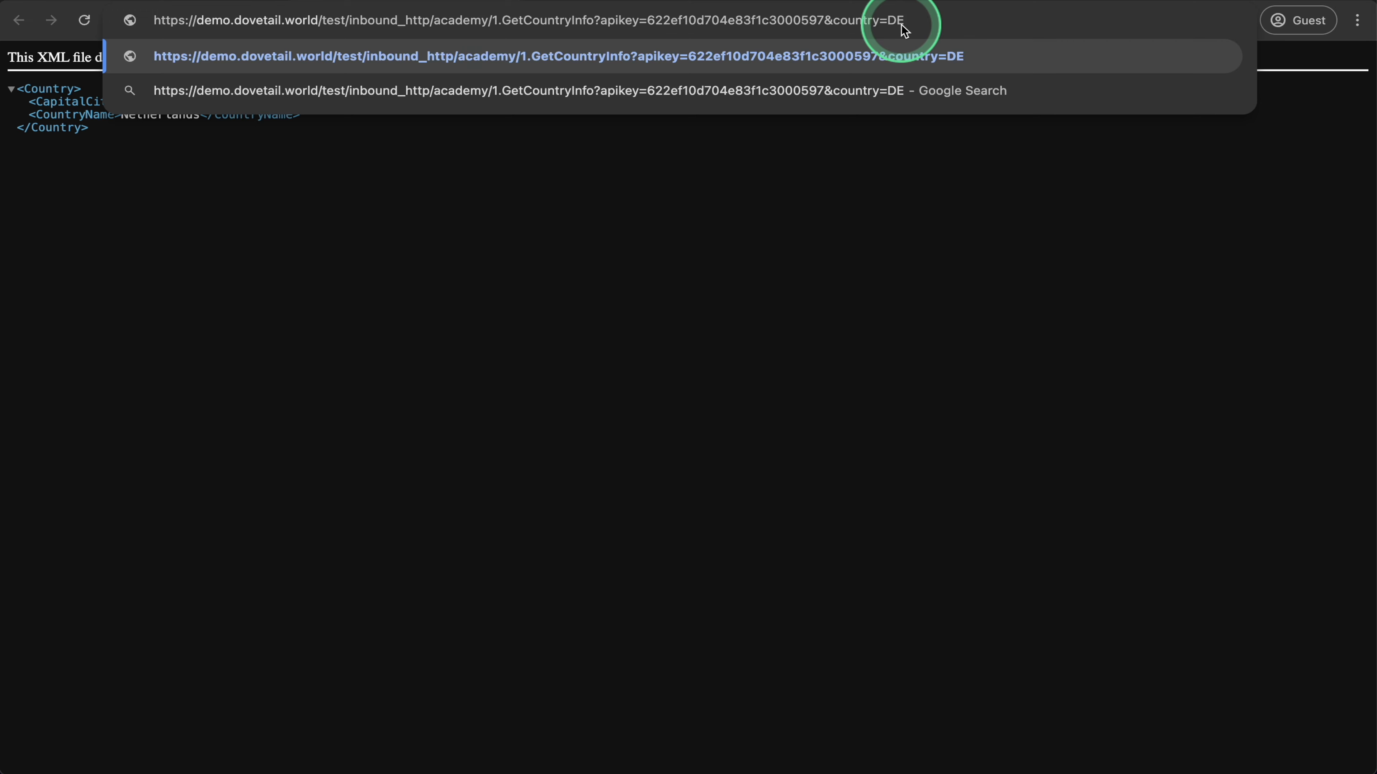
key("Return")
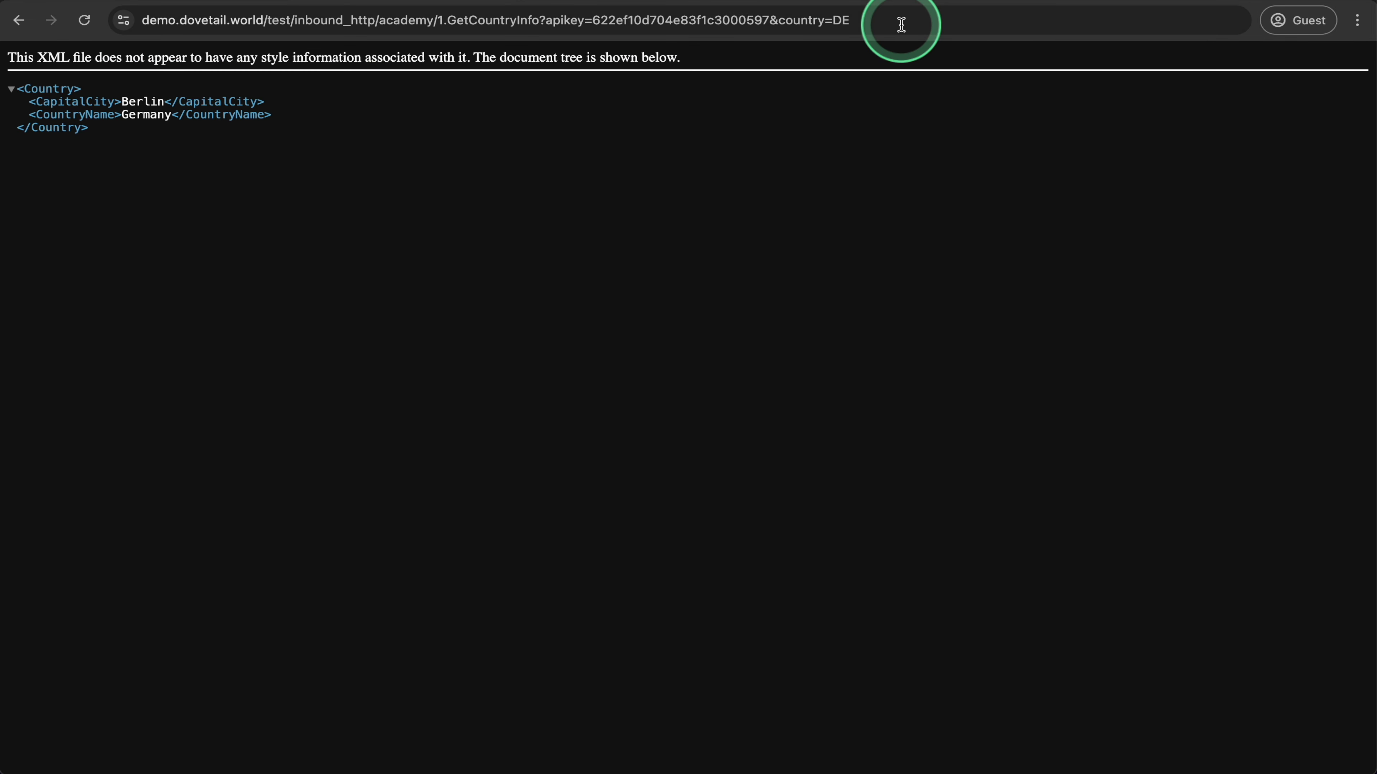
- Return to the flow's route, preview the component descriptions and read the full note of the Filter component
left_click(230, 1)
left_click(239, 173)
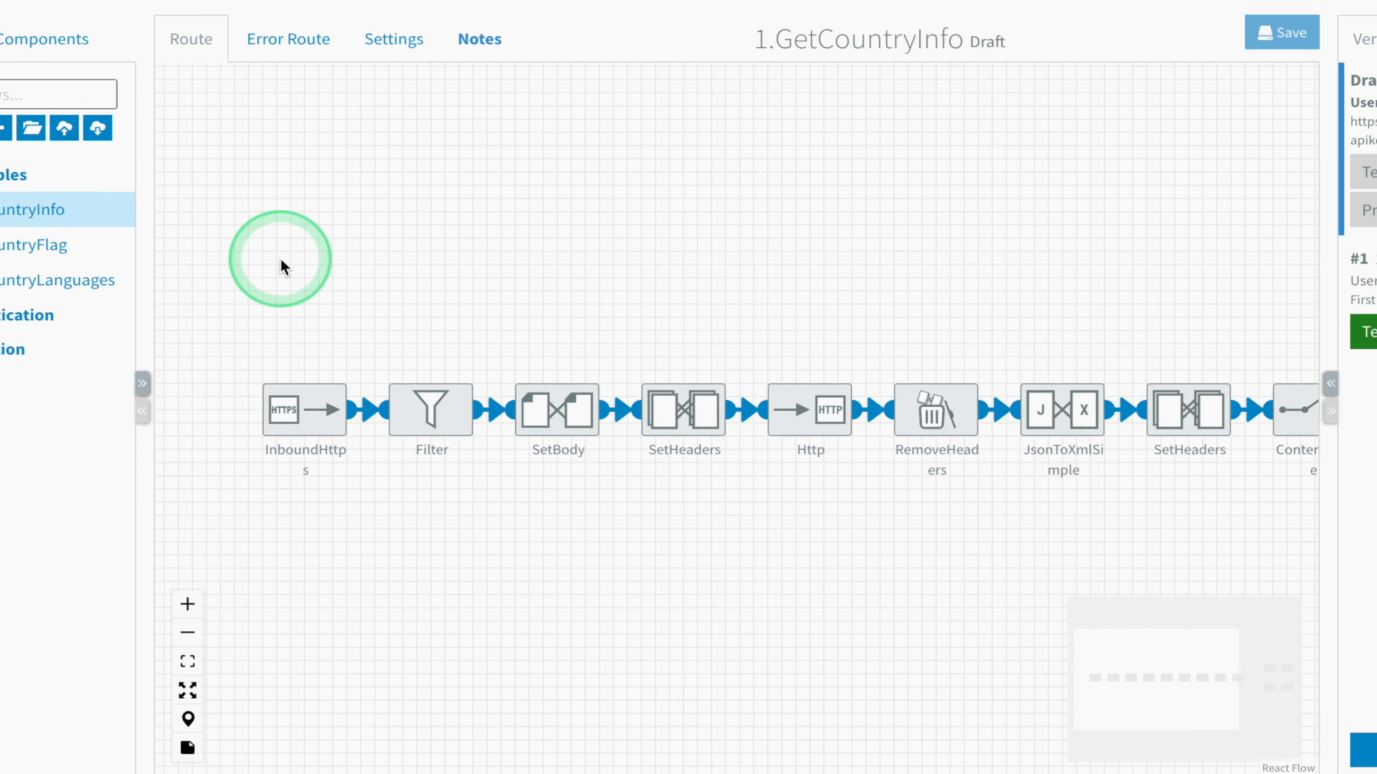
mouse_move(306, 405)
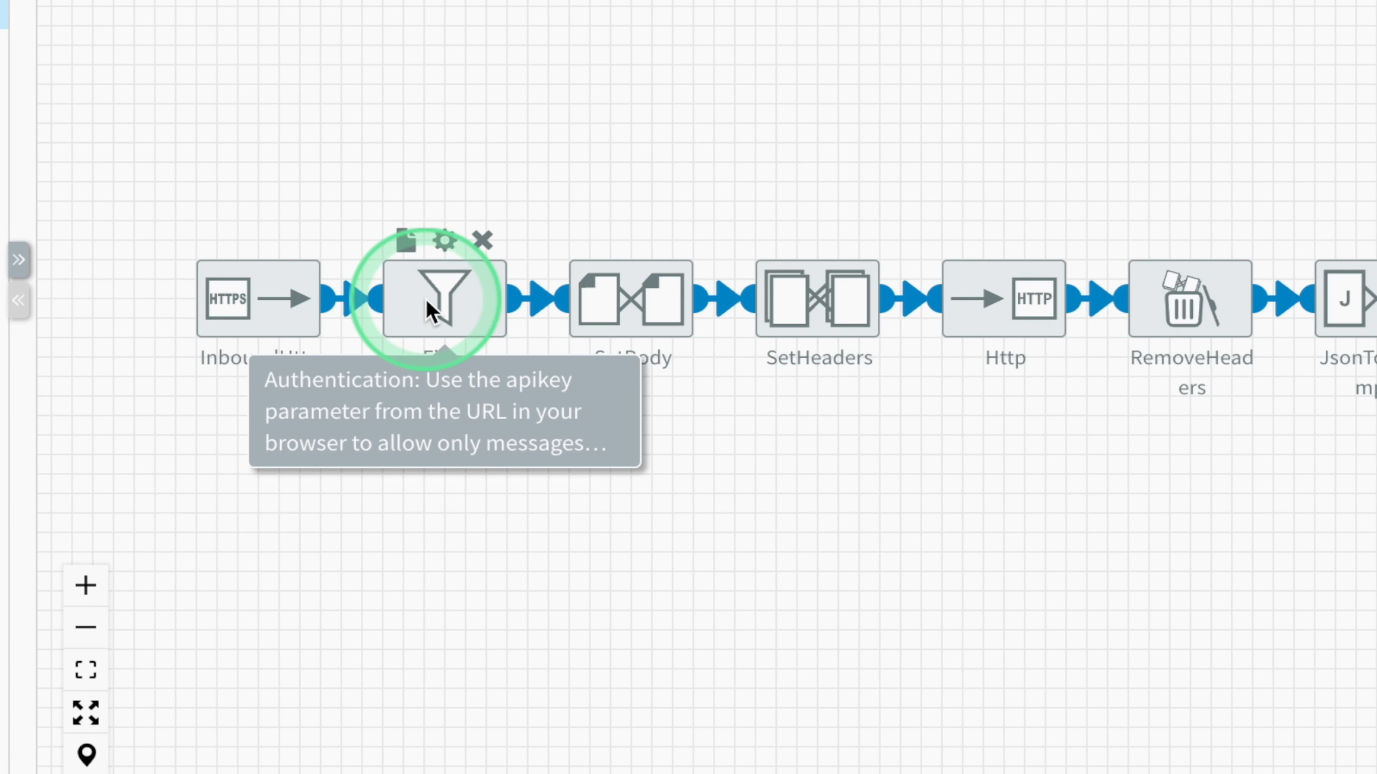
mouse_move(602, 294)
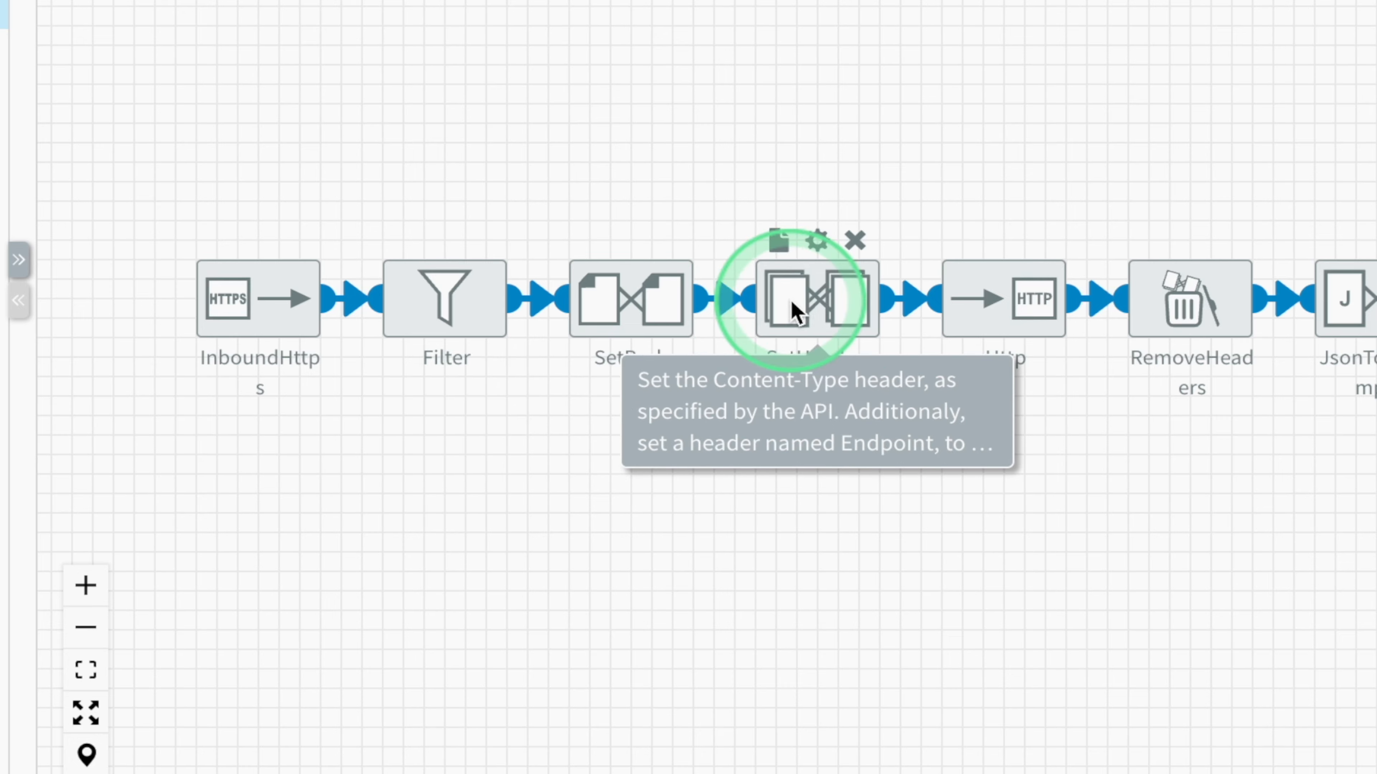
mouse_move(965, 306)
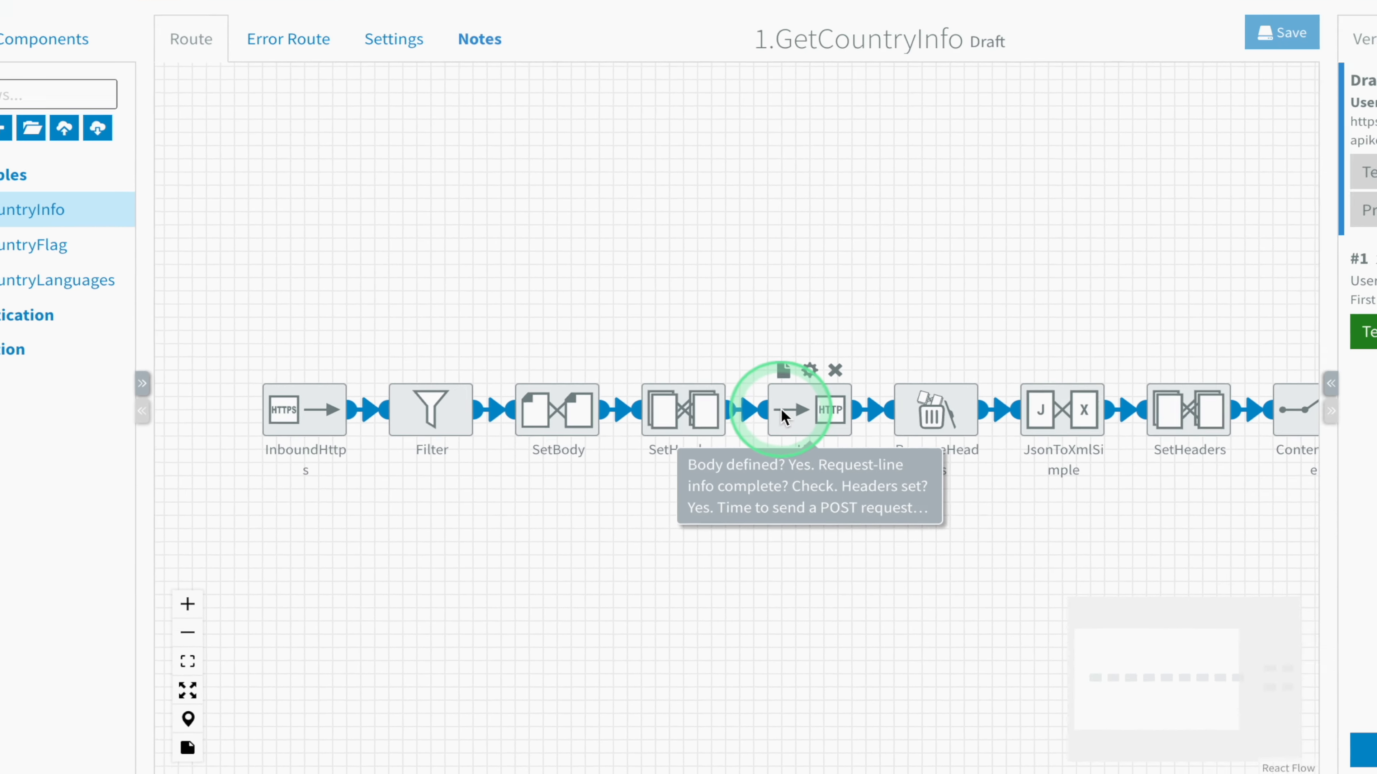
mouse_move(406, 374)
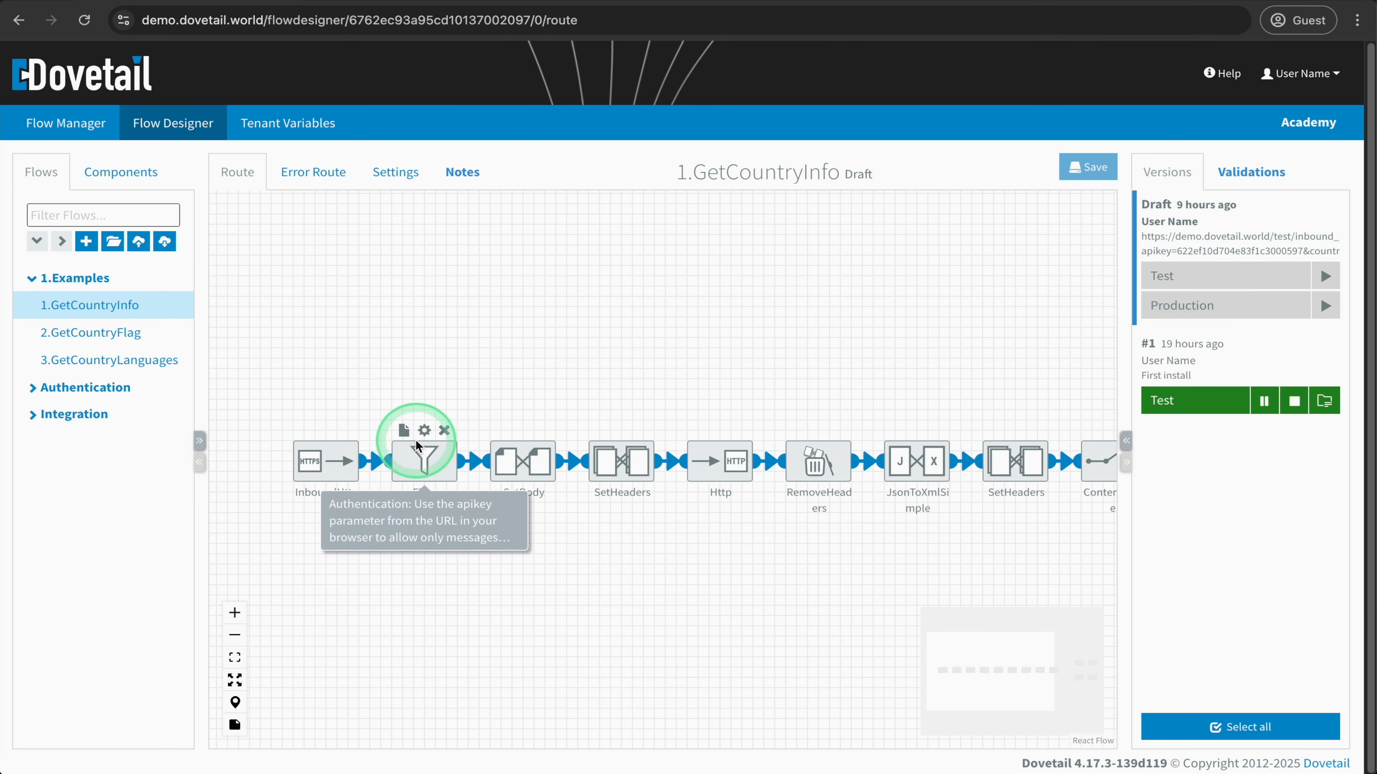
left_click(384, 429)
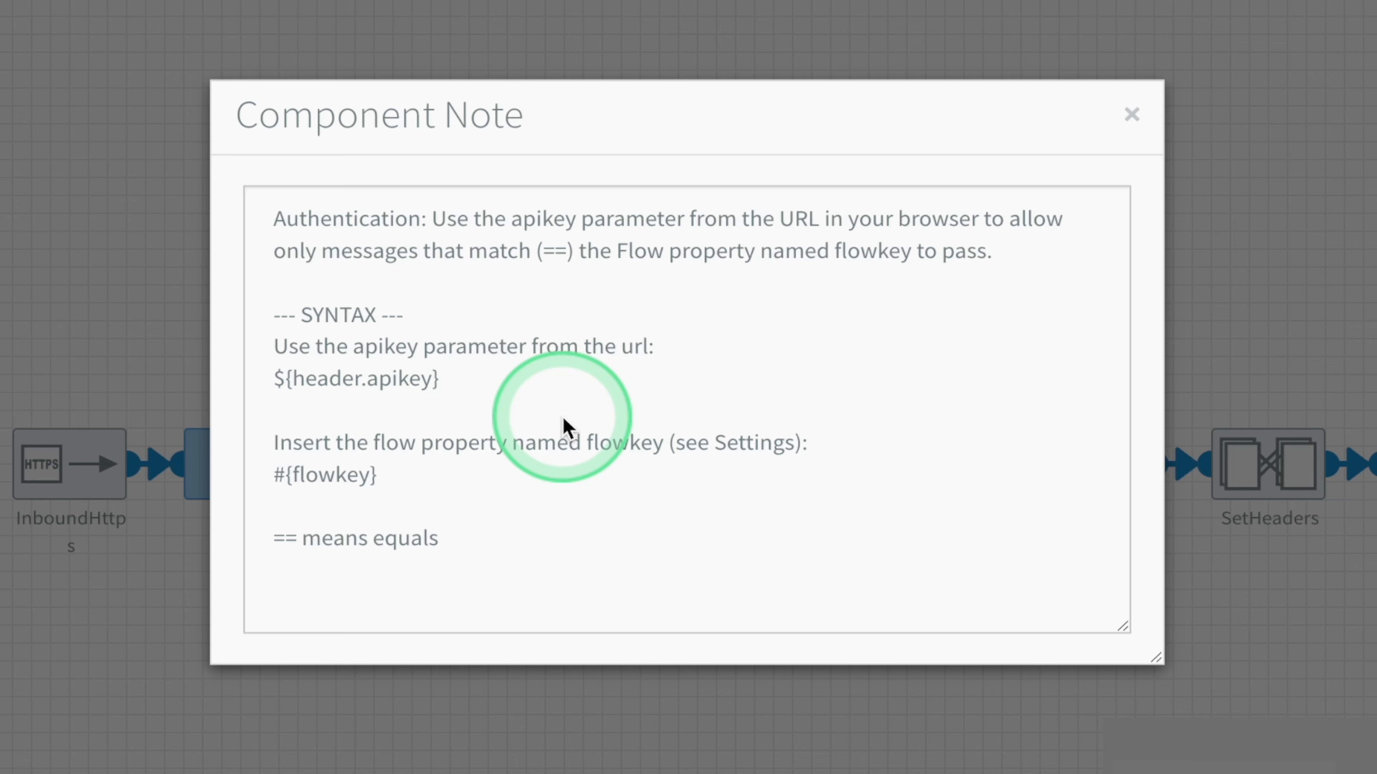
left_click(1131, 114)
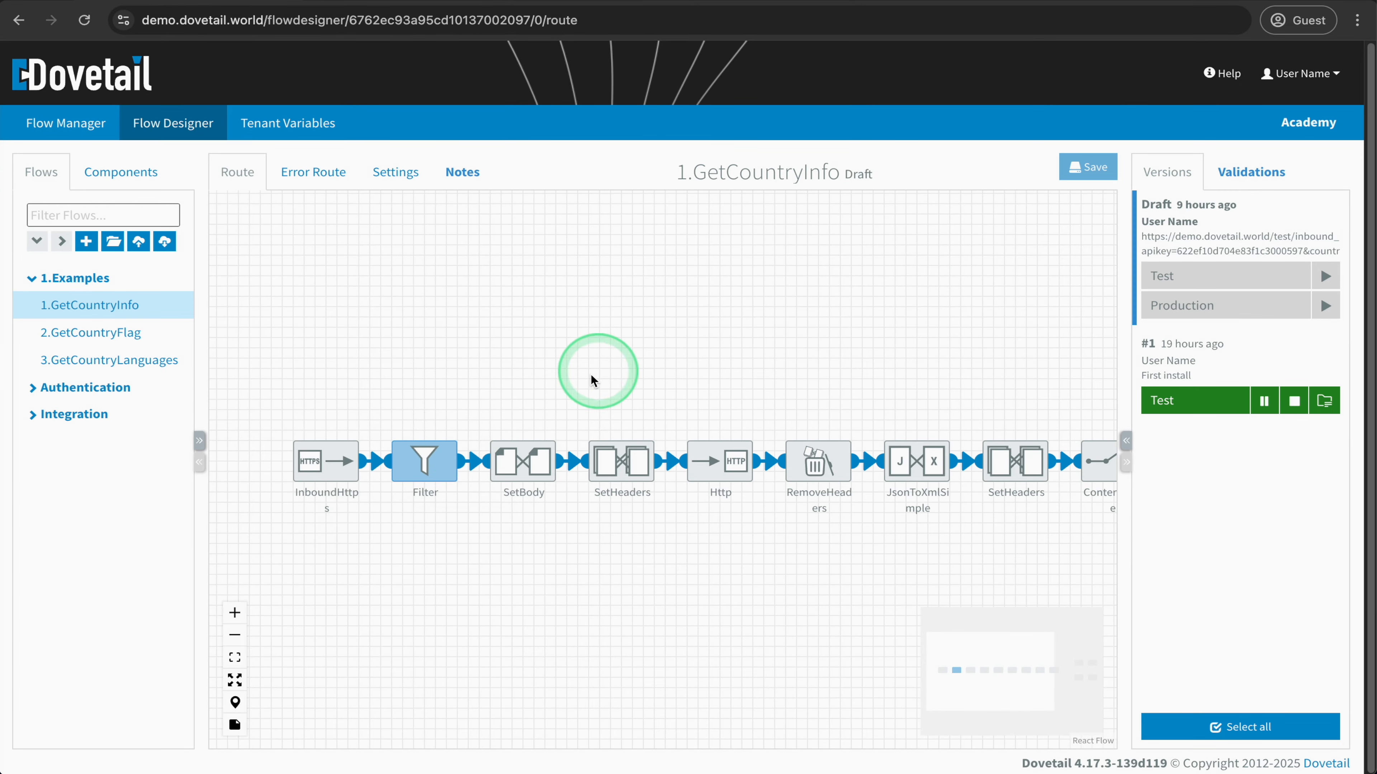
- Inspect the Filter component's configuration and consult its documentation page, returning to the route with nothing selected
mouse_move(426, 456)
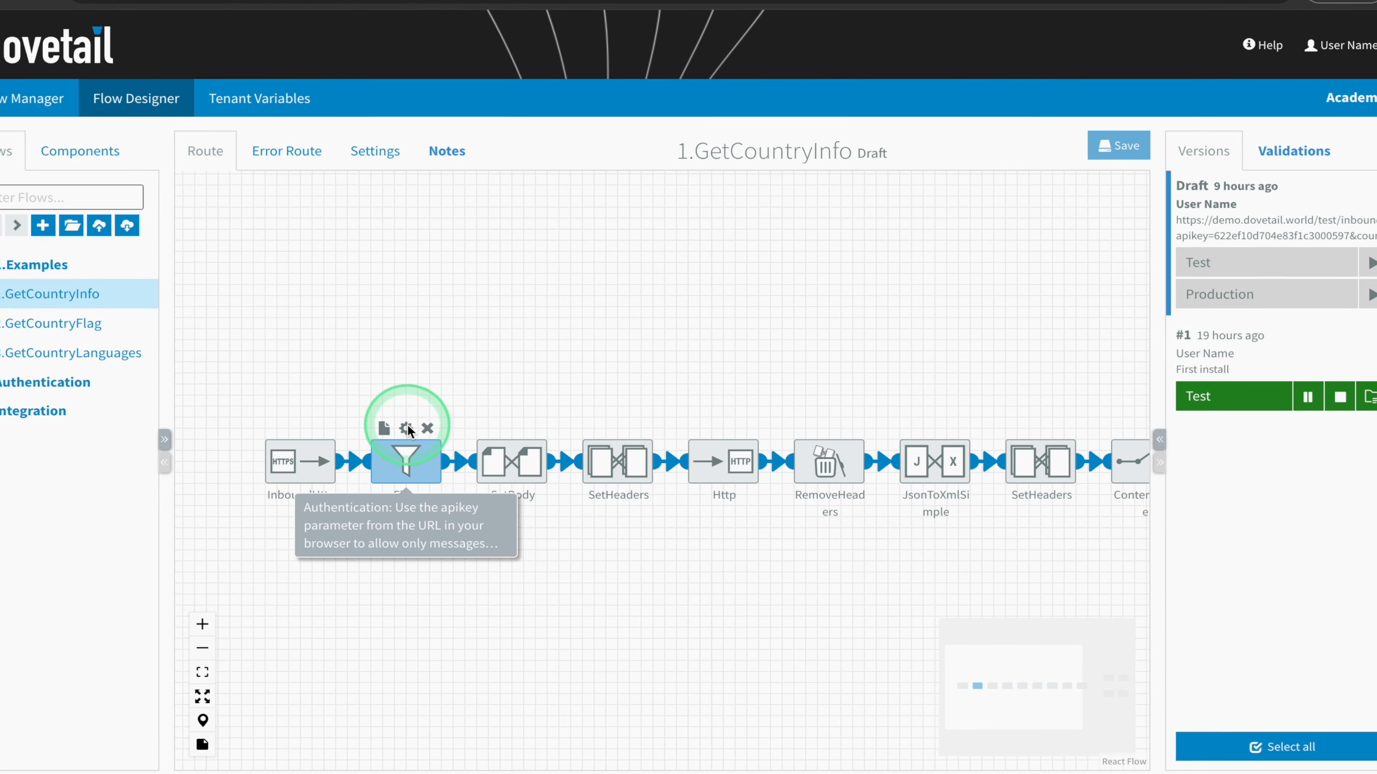
left_click(406, 428)
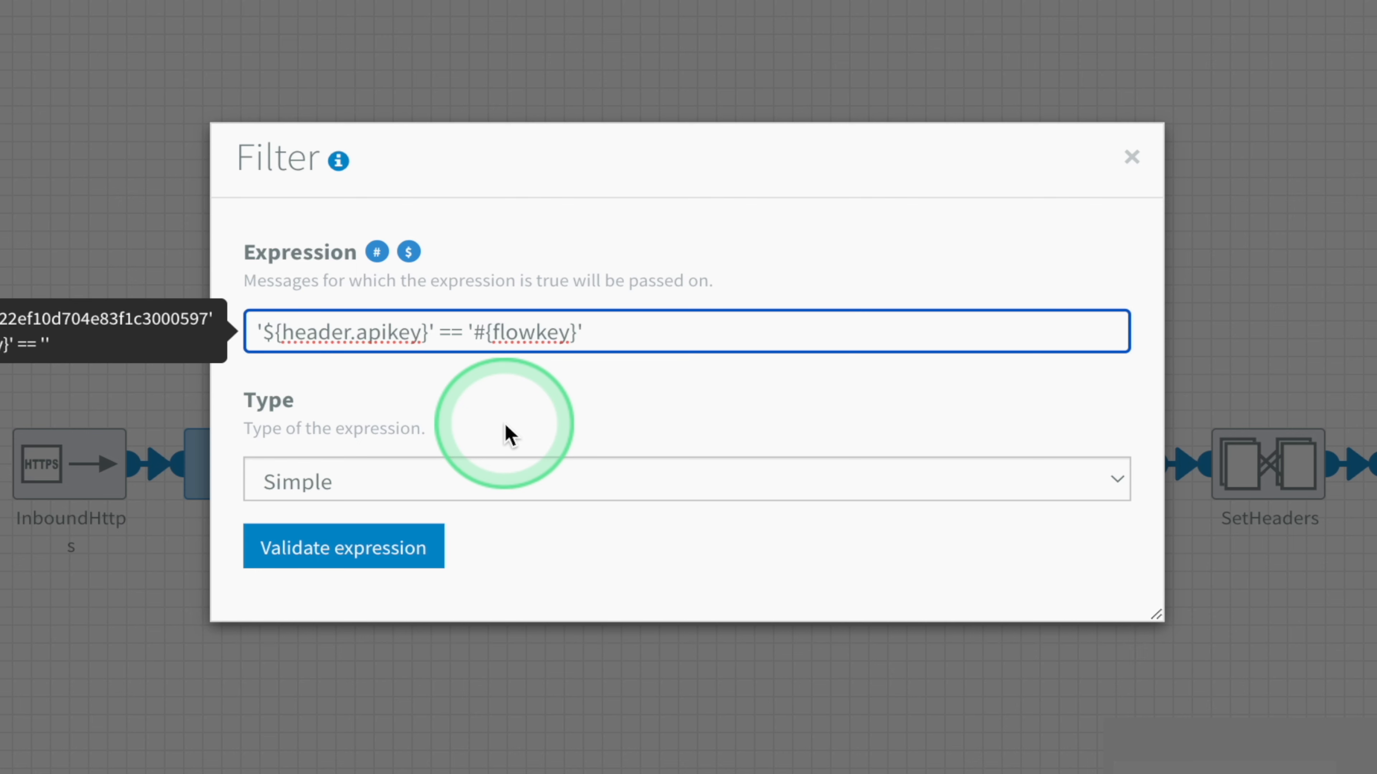
left_click(339, 161)
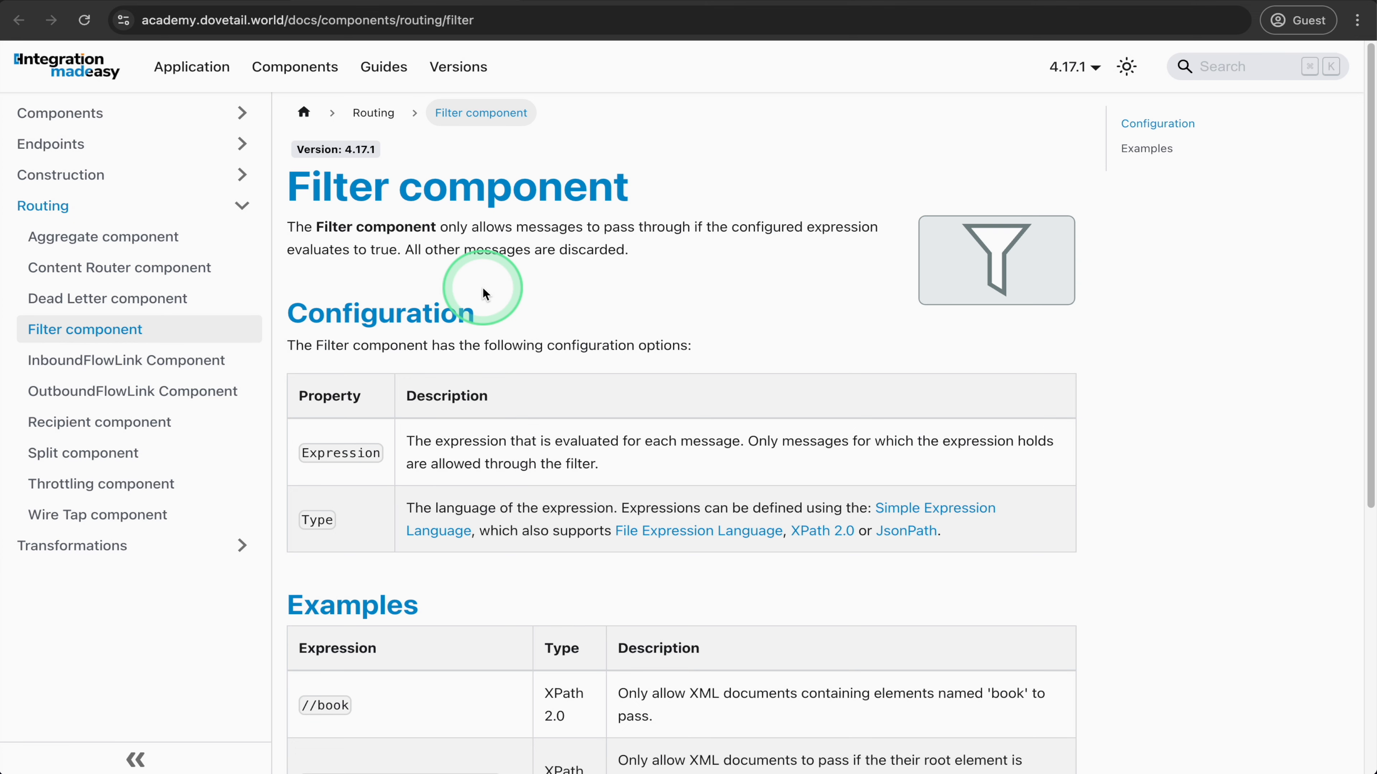
left_click(250, 2)
left_click(334, 333)
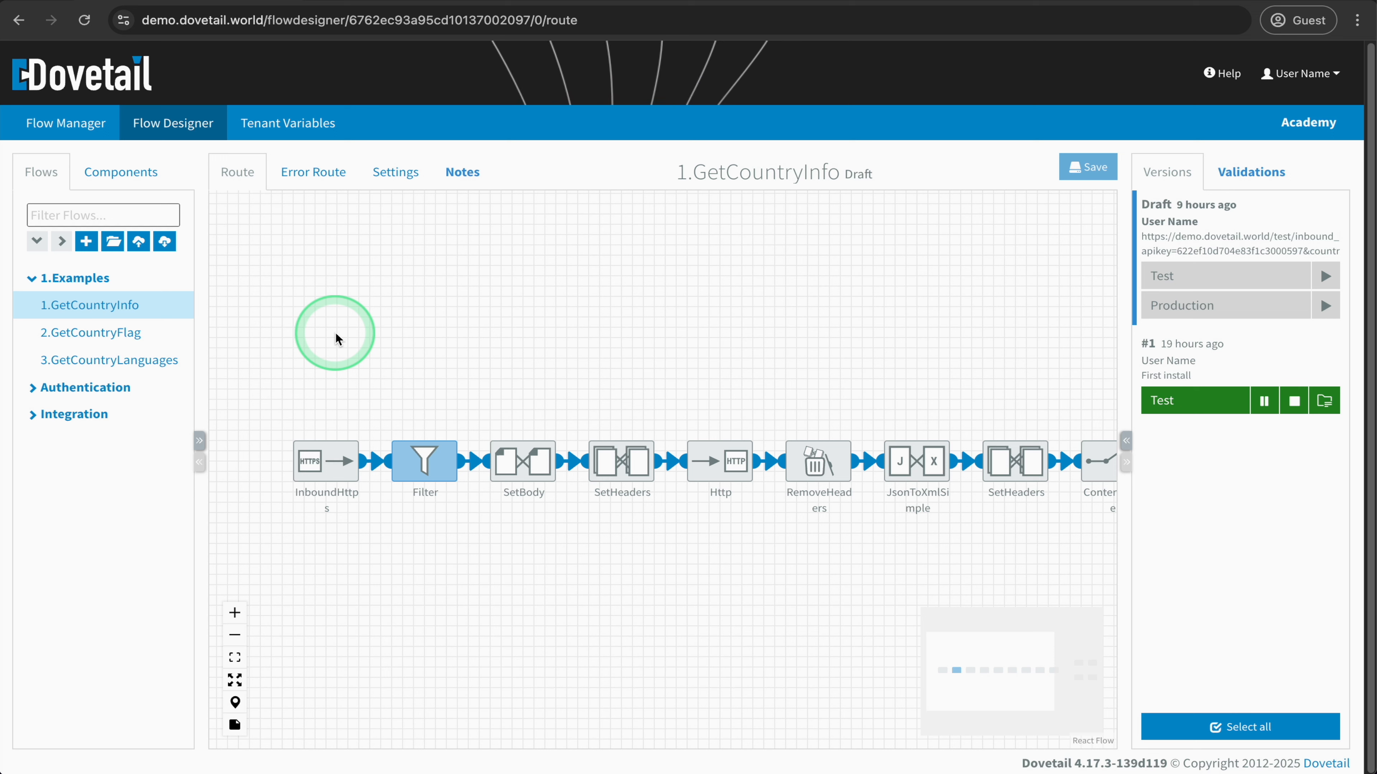
left_click(329, 381)
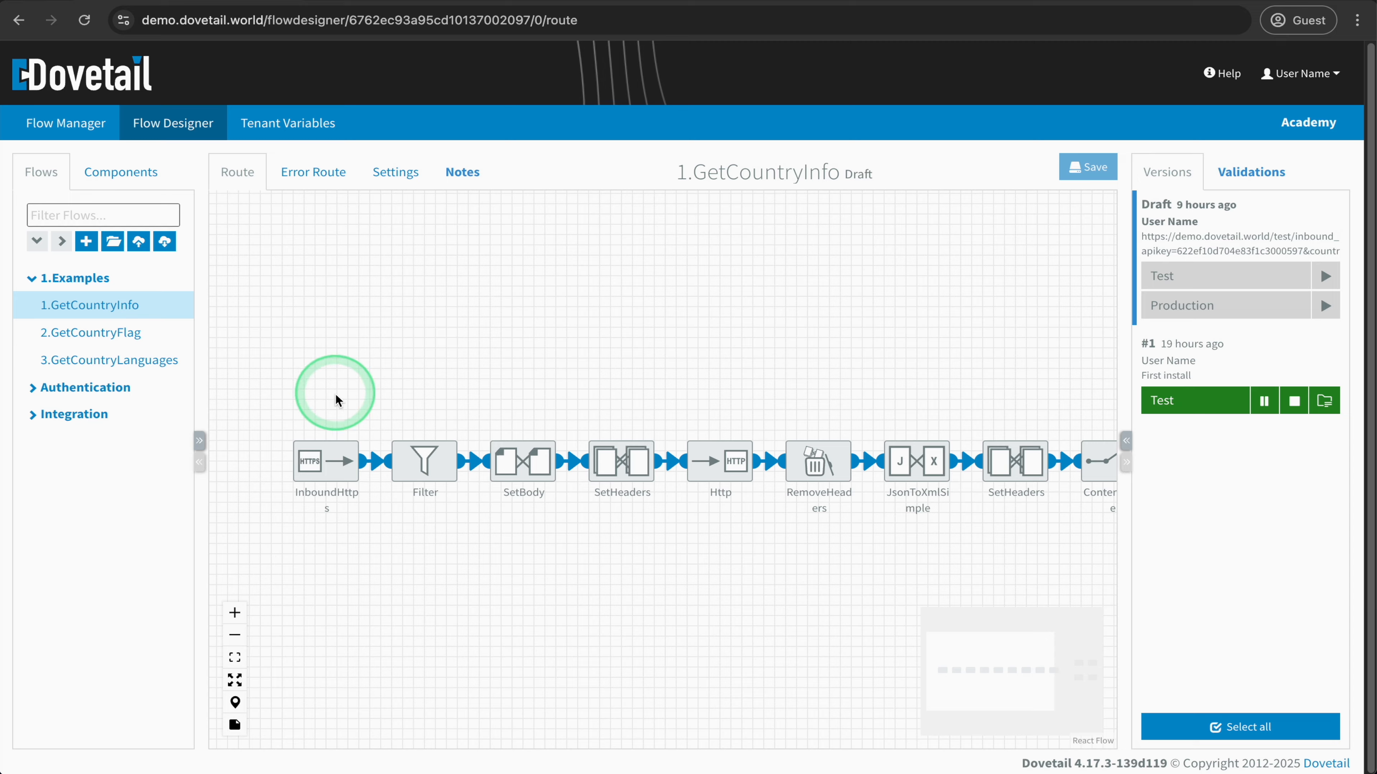
- Review the InboundHttps component's settings and its test and production URLs, and close the configuration
double_click(327, 461)
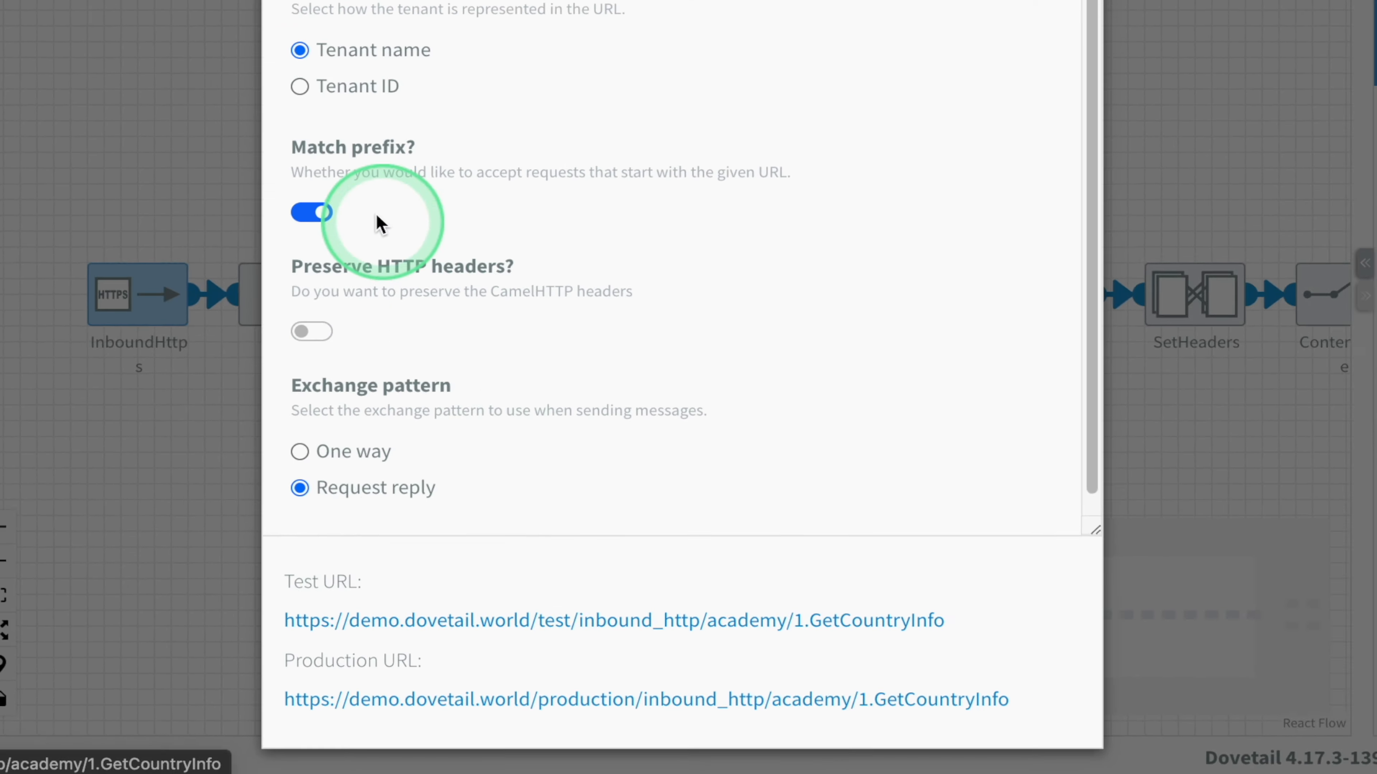
left_click(378, 315)
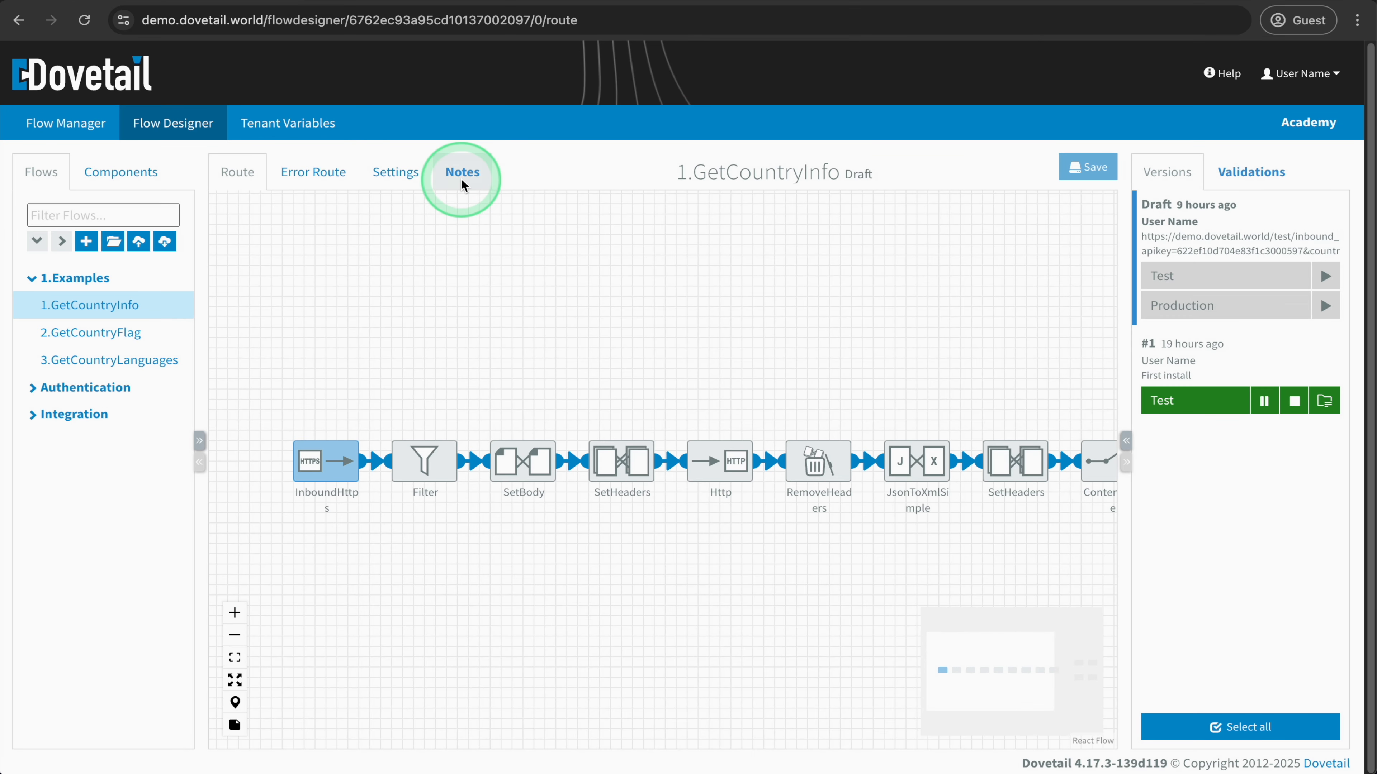
left_click(462, 179)
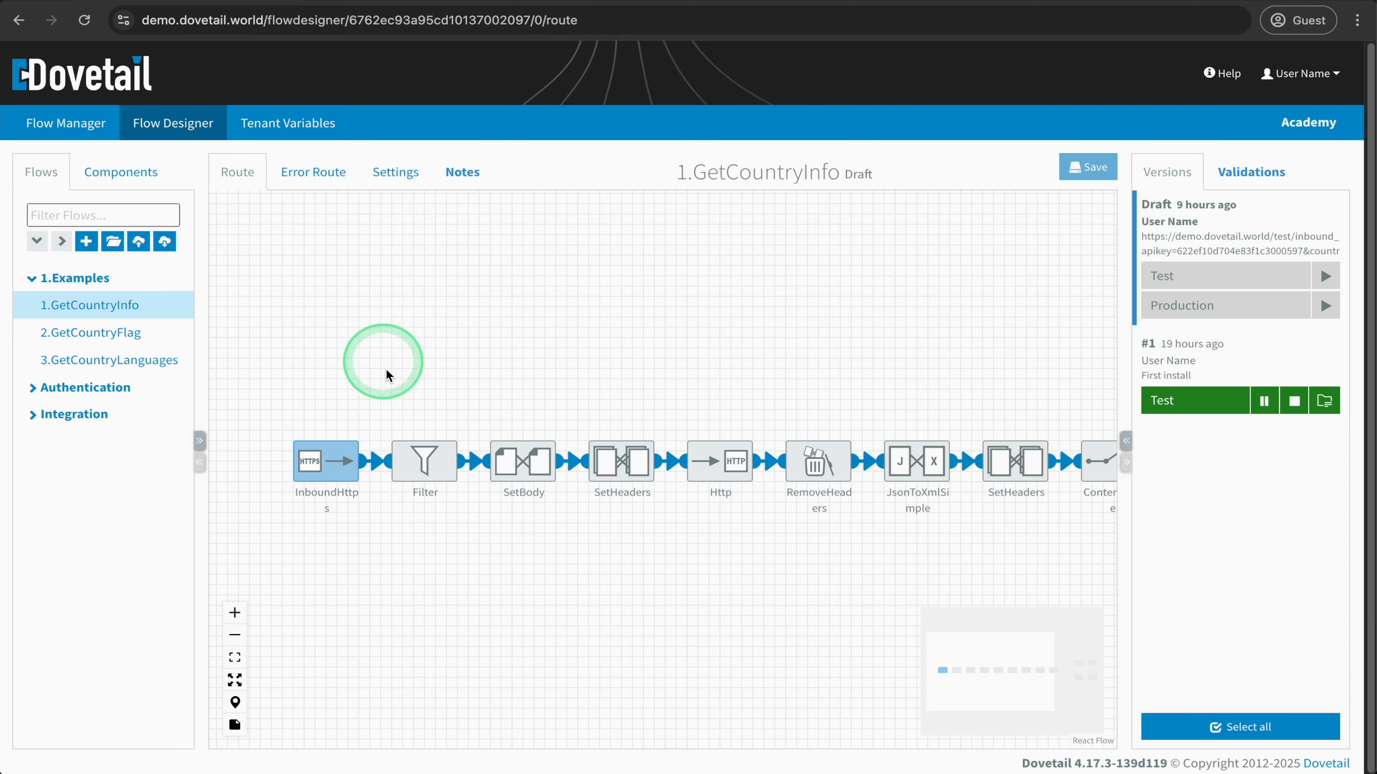
- Check the Filter component's expression and examine the flow properties it refers to in the flow settings, returning to the route
double_click(421, 457)
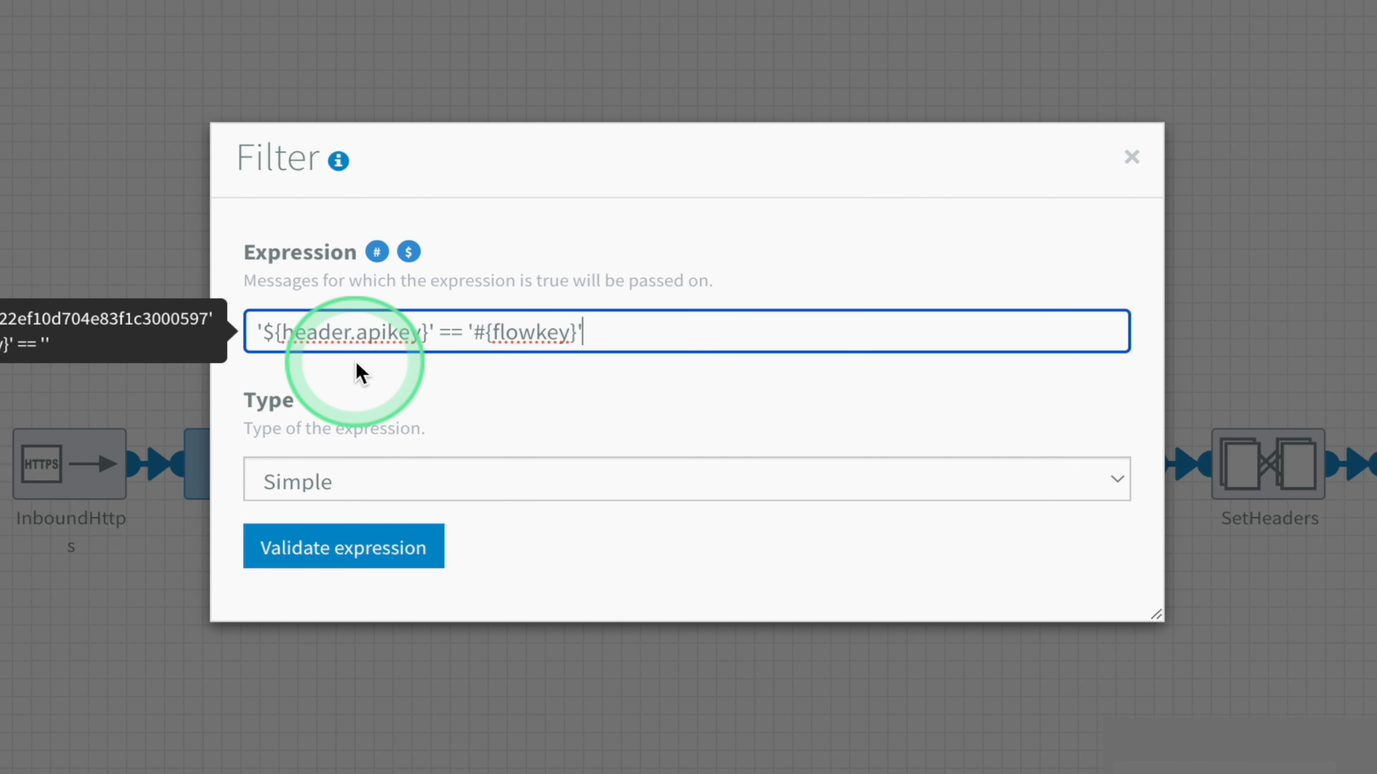
key("Escape")
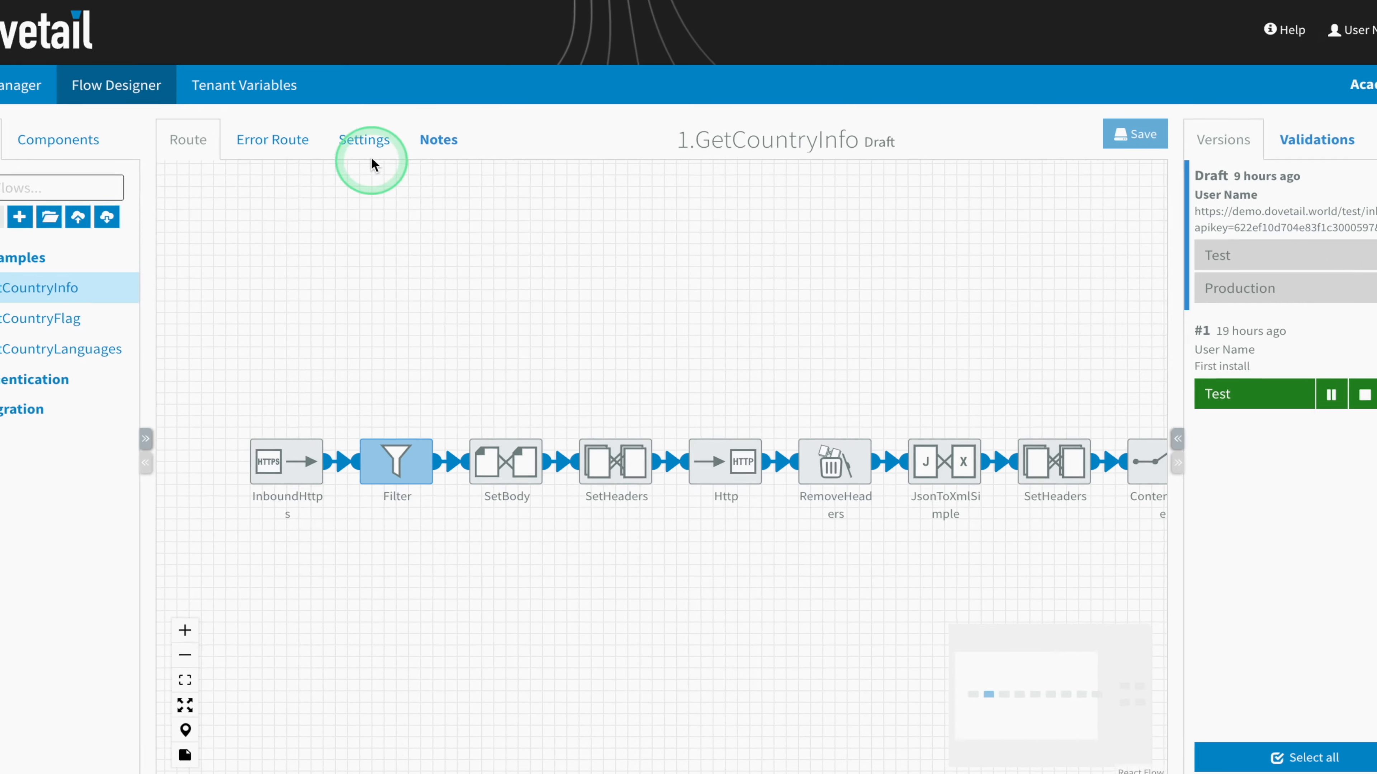
left_click(404, 175)
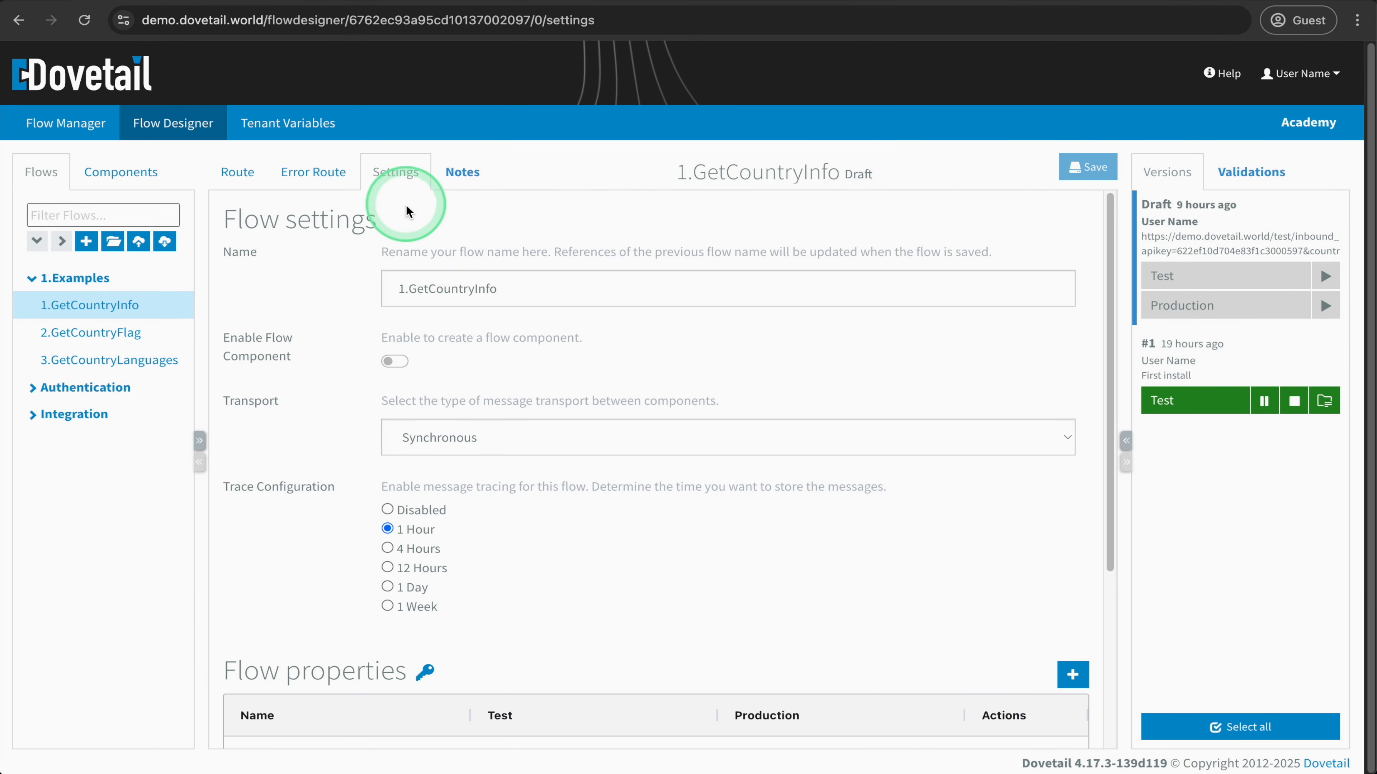
scroll(421, 445, "down", 5)
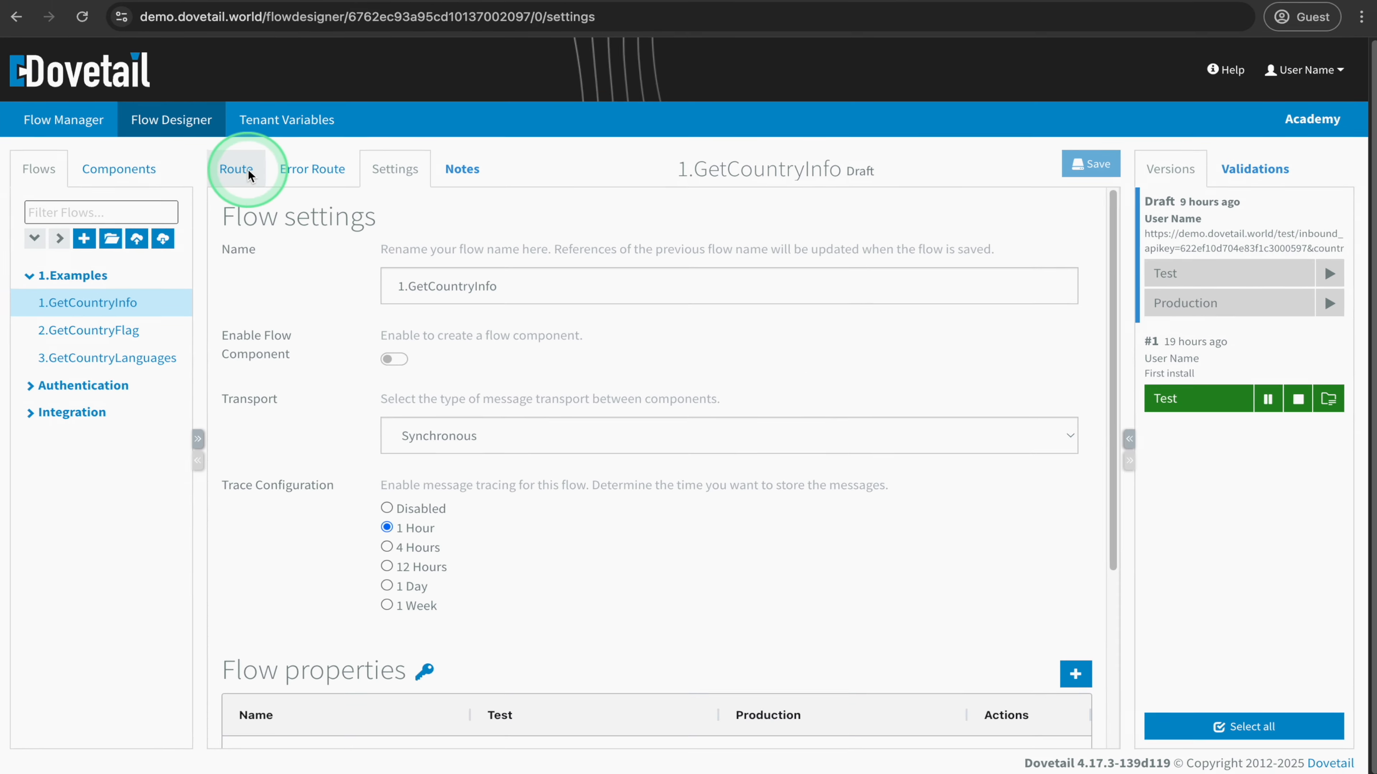
left_click(247, 170)
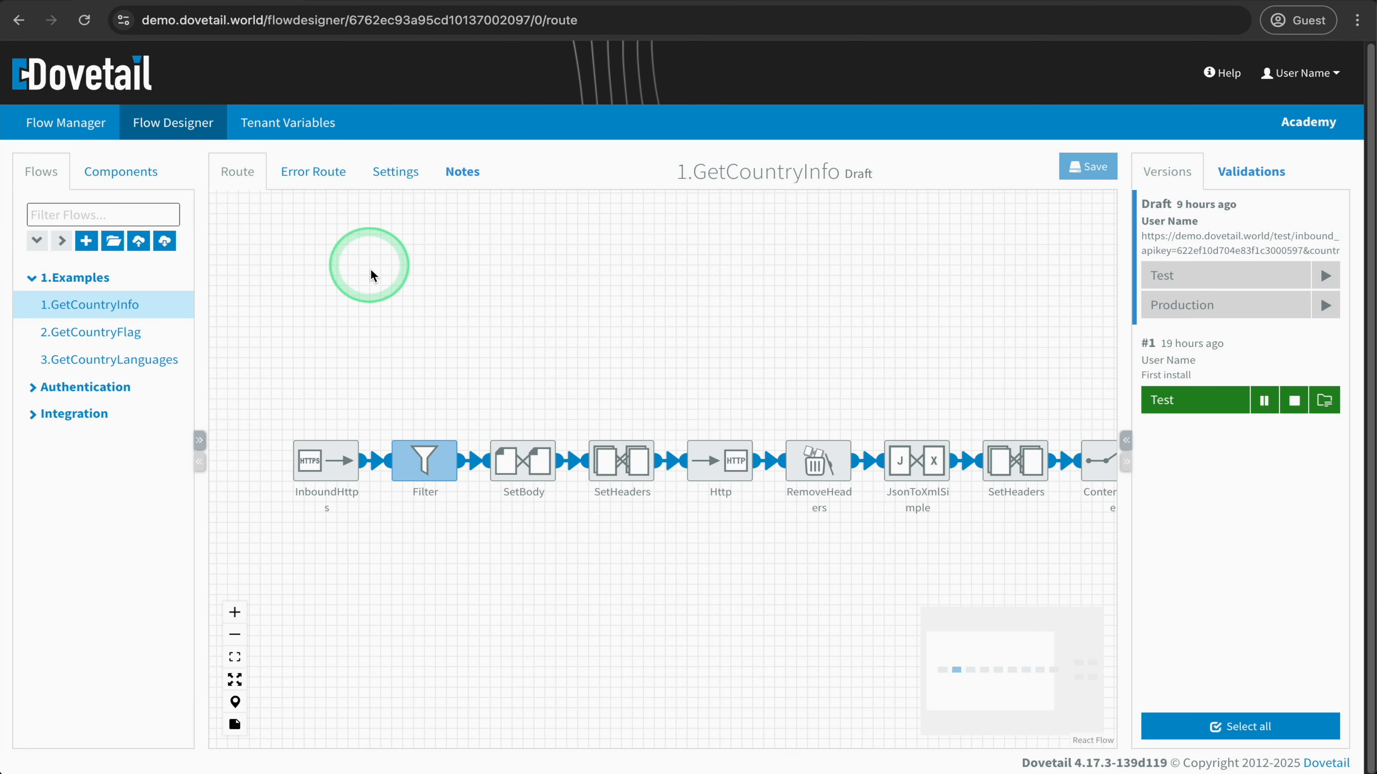
- Recheck the Filter component's expression and inspect the body content configured in the SetBody component after it
left_click(421, 459)
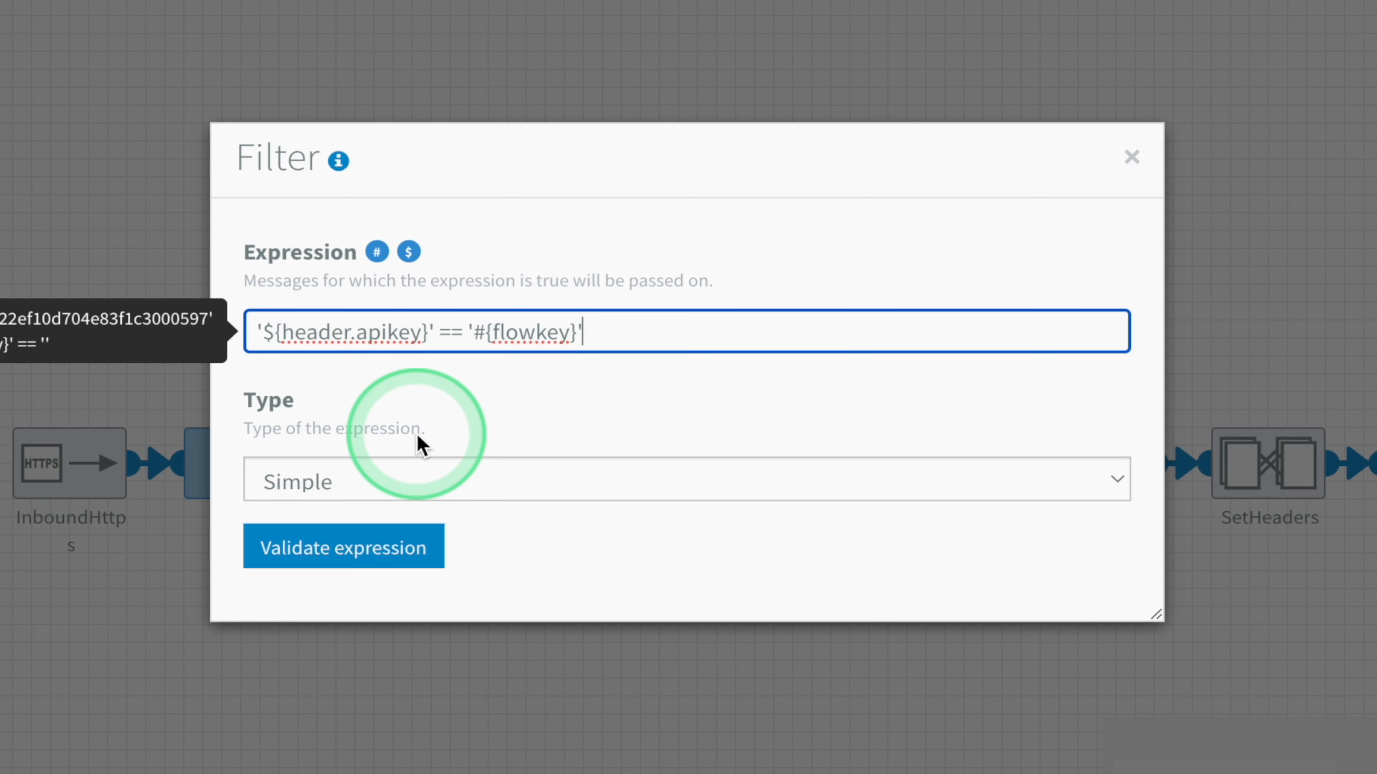
left_click(448, 673)
double_click(409, 458)
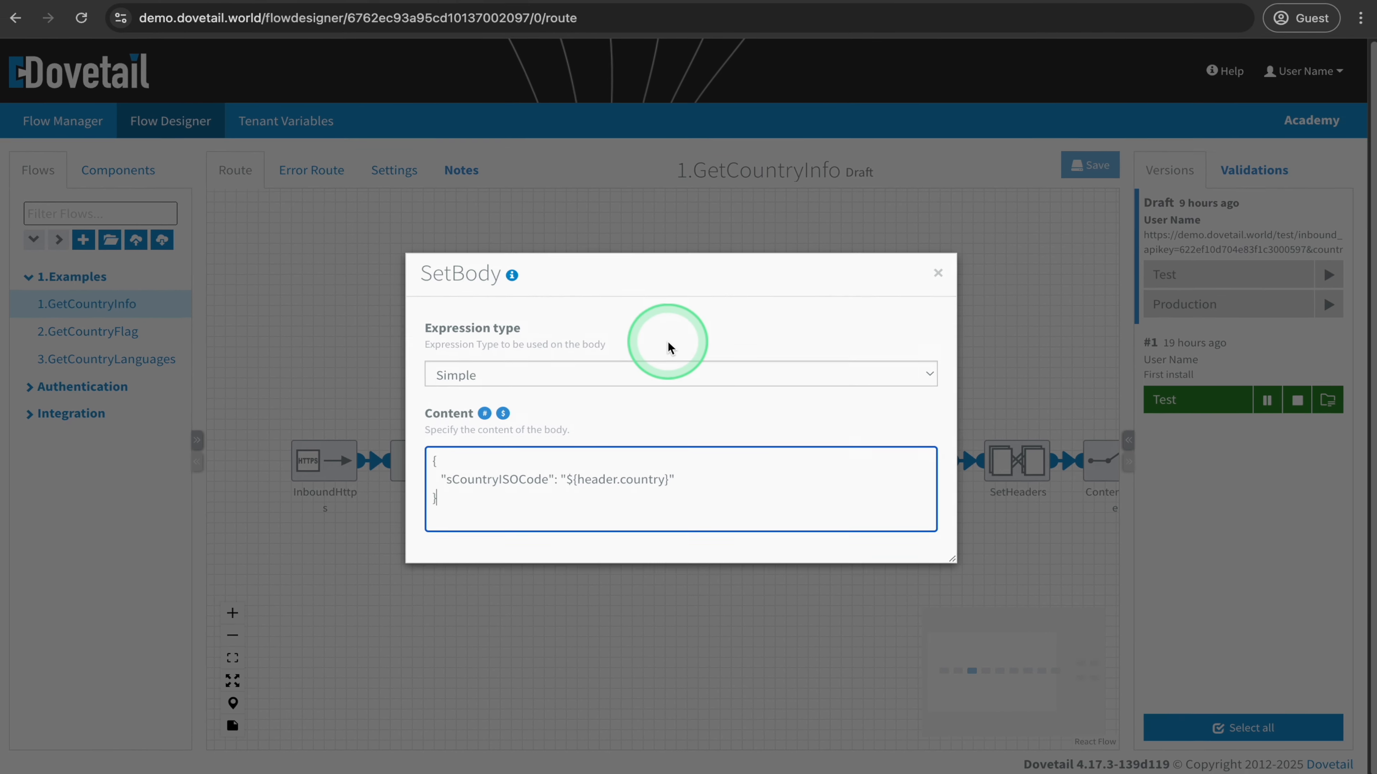
left_click(654, 246)
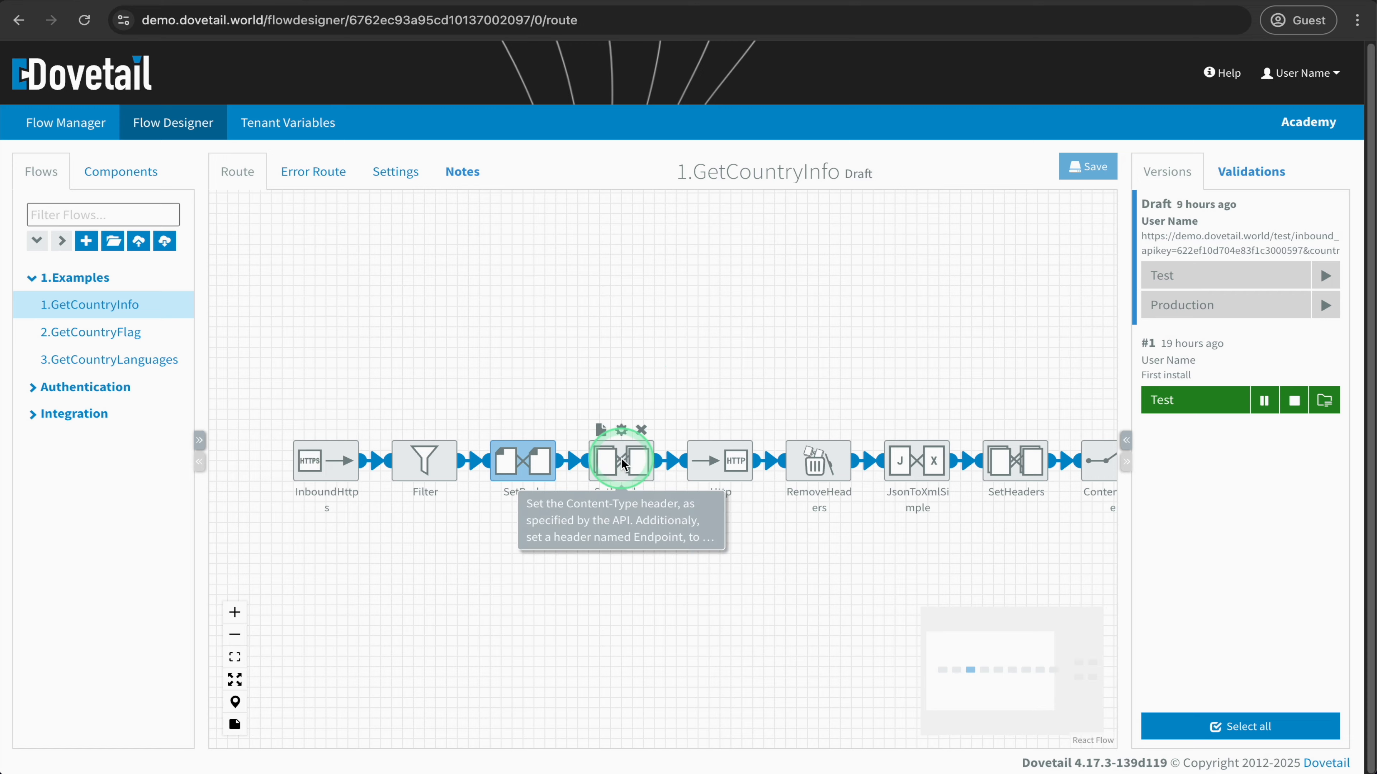
- Inspect the header rules of the SetHeaders component before the Http component, and the Http component's URL and method
left_click(528, 458)
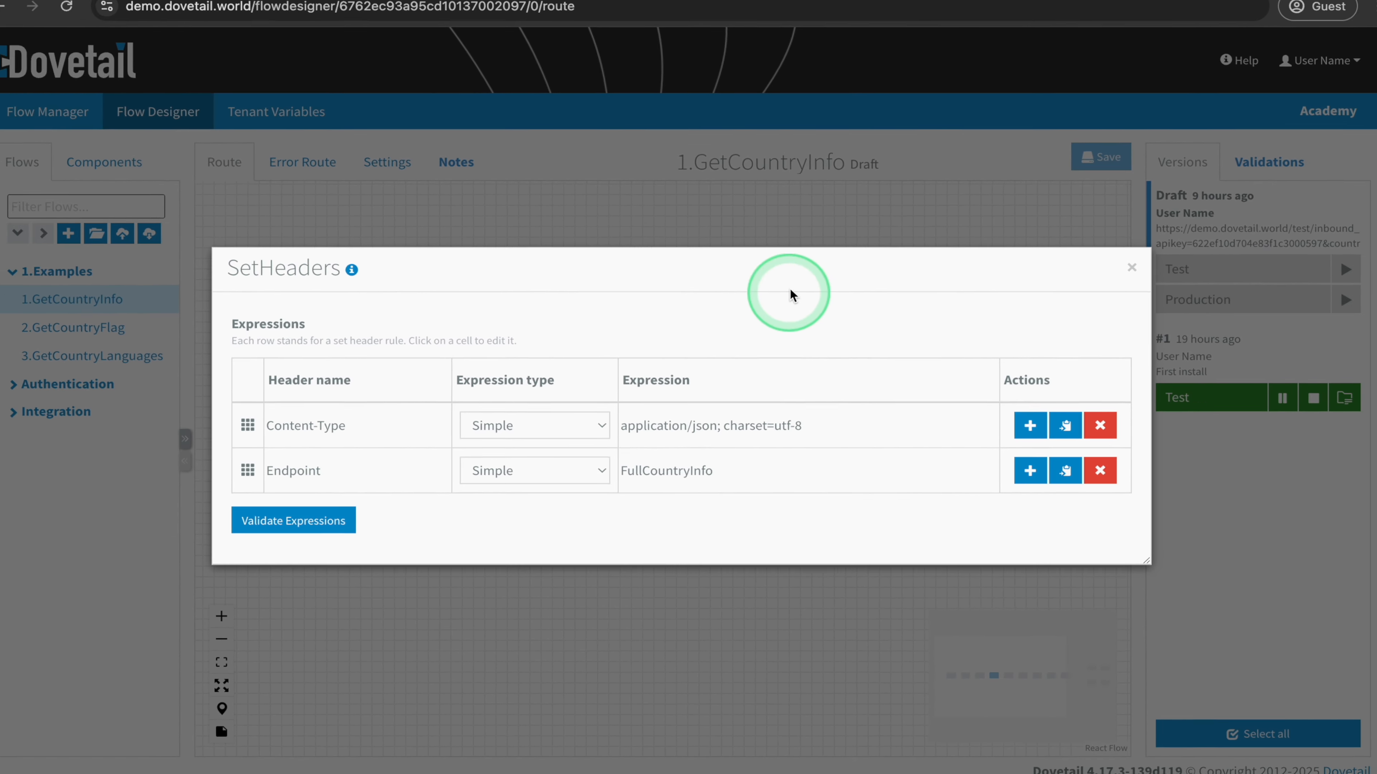
left_click(776, 221)
double_click(729, 439)
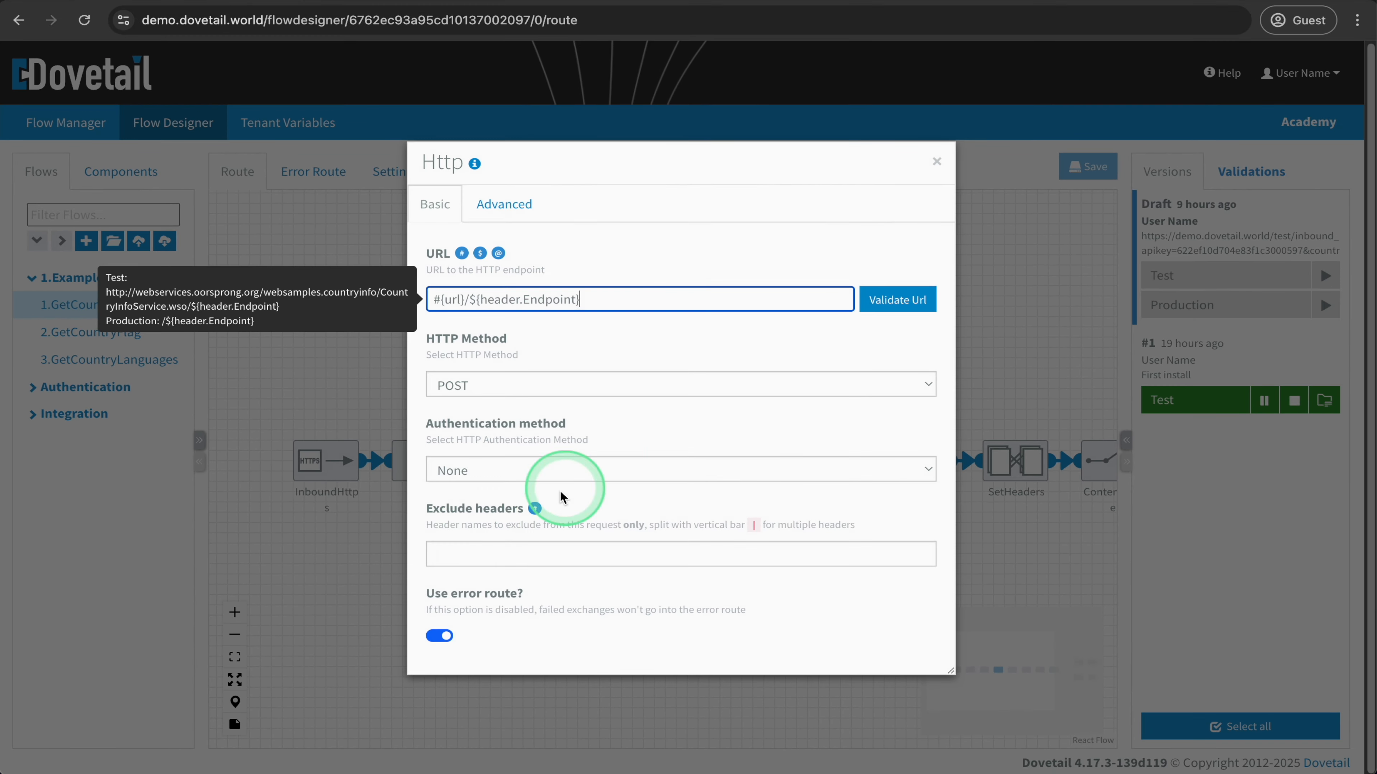
left_click(244, 607)
- Review the RemoveHeaders component's pattern and the JsonToXmlSimple component's root tag settings
double_click(829, 461)
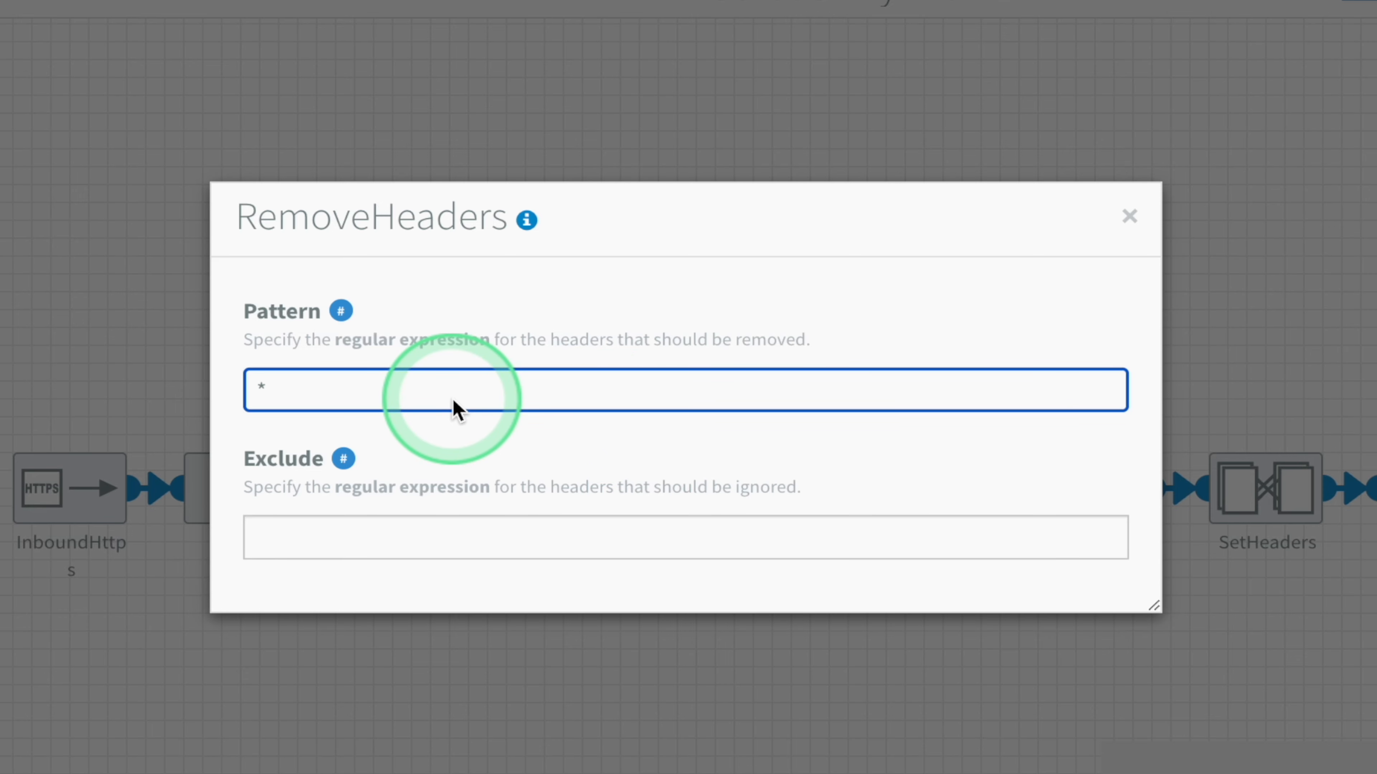
left_click(132, 346)
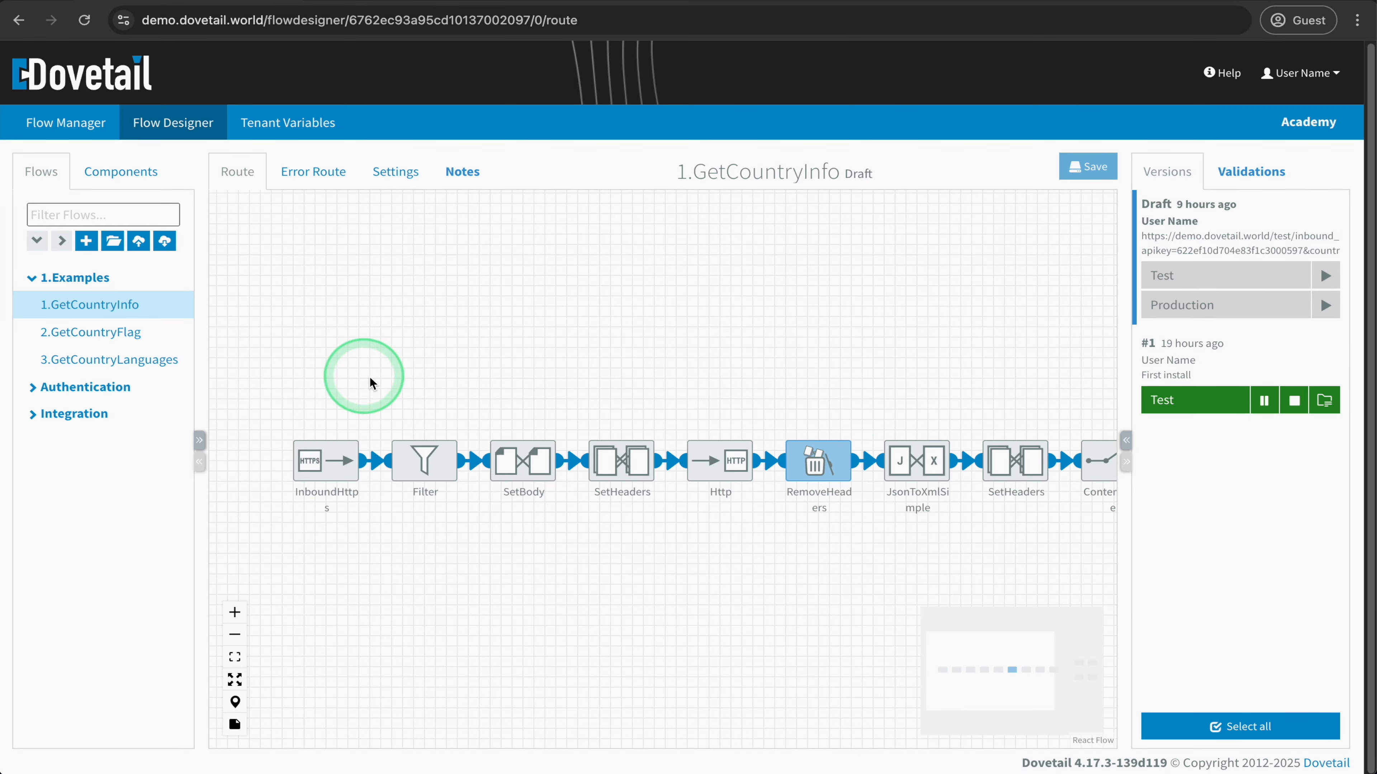
double_click(912, 468)
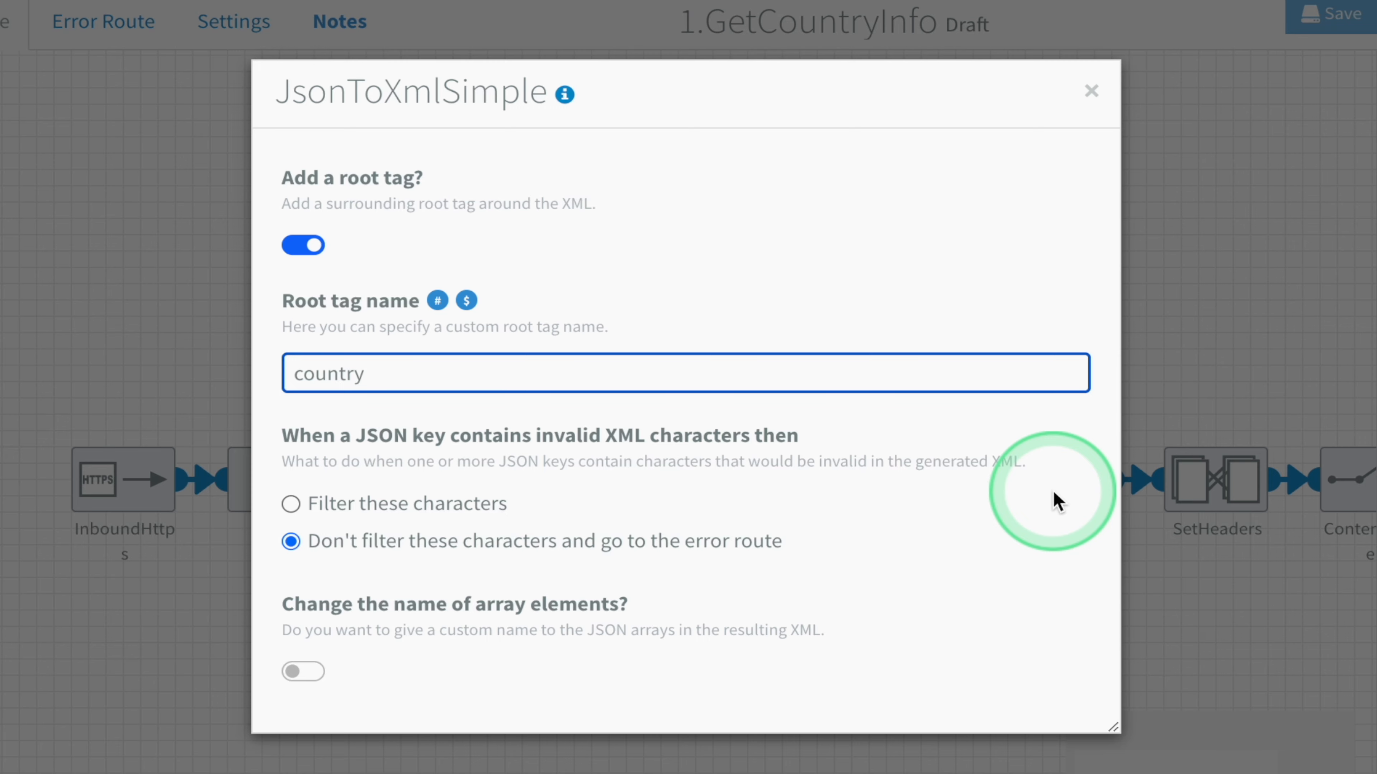
left_click(1155, 373)
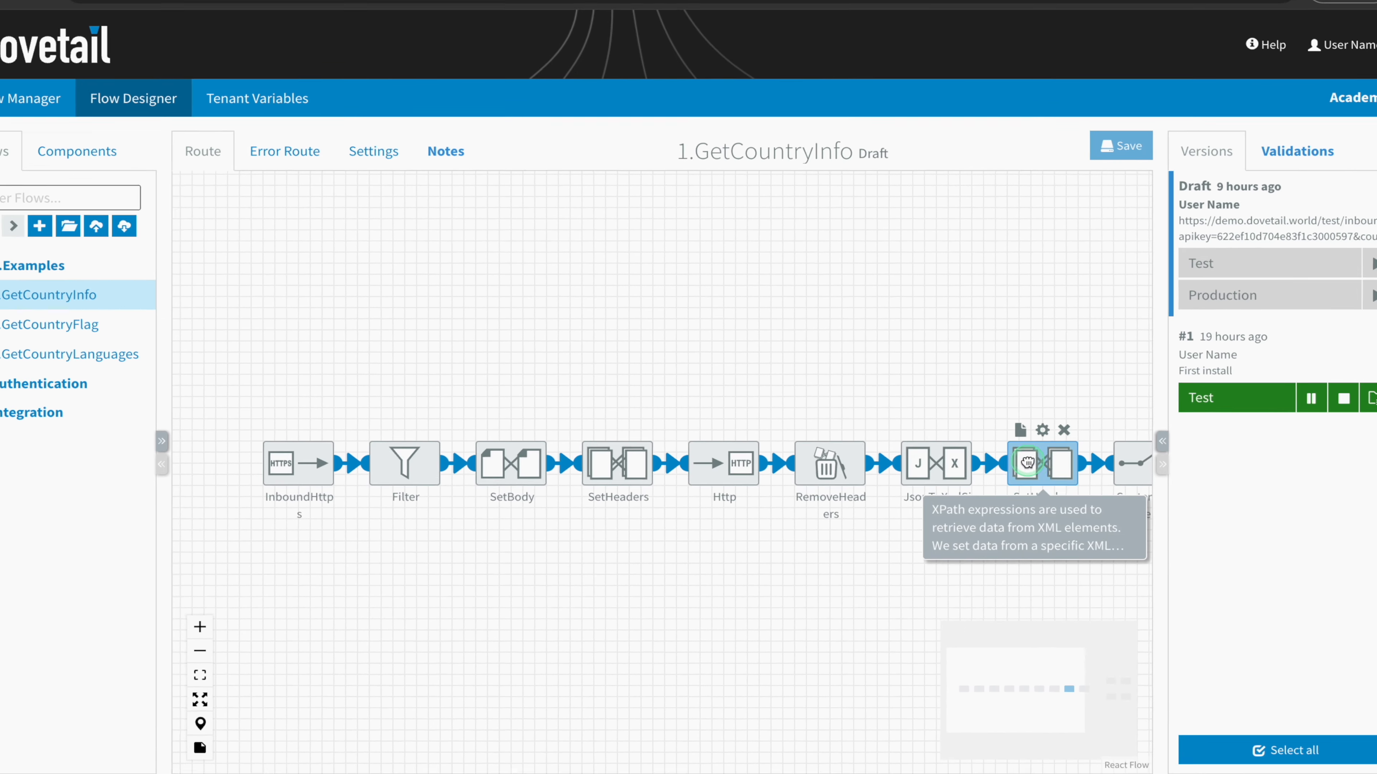
- Review the XPath header rules of the SetHeaders component after JsonToXmlSimple and the routing rule of the ContentRouter component
double_click(1035, 467)
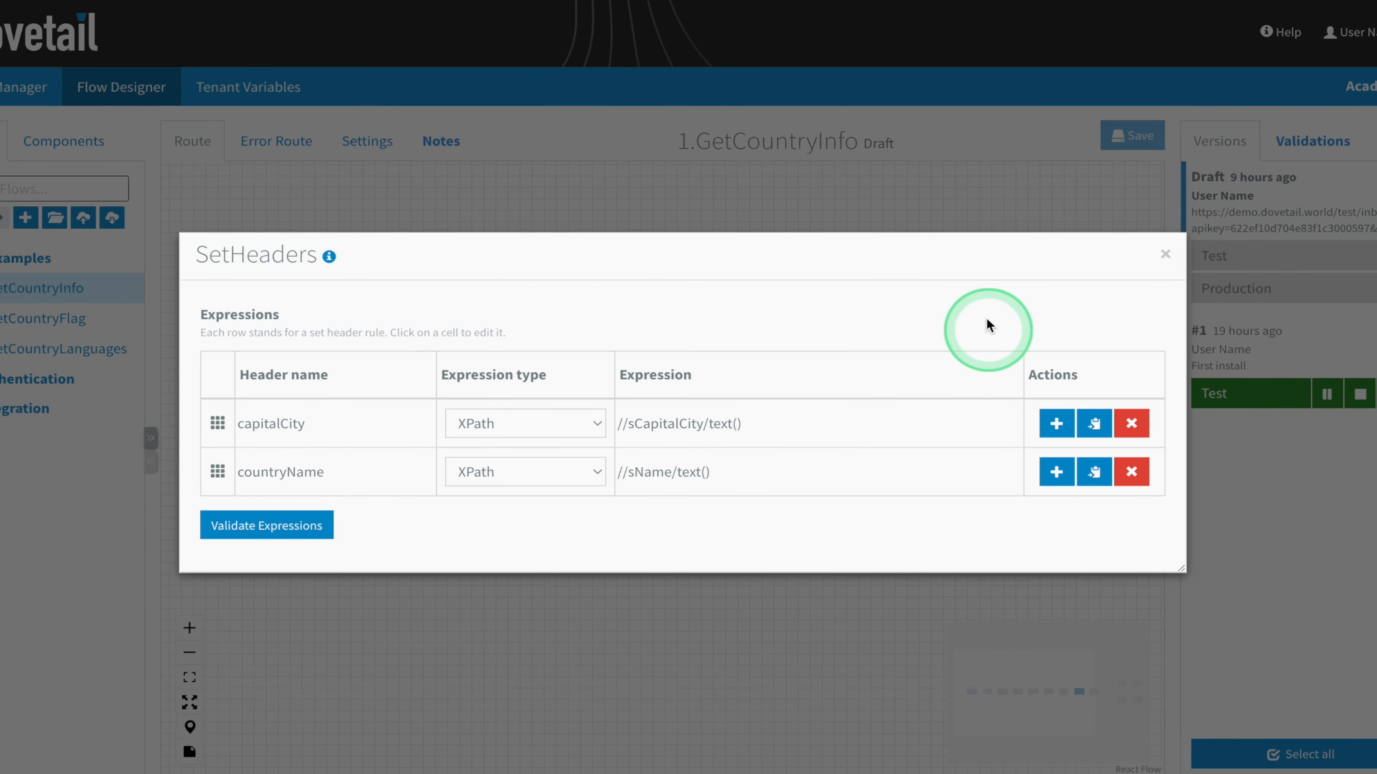
left_click(935, 237)
left_click_drag(929, 308, 547, 316)
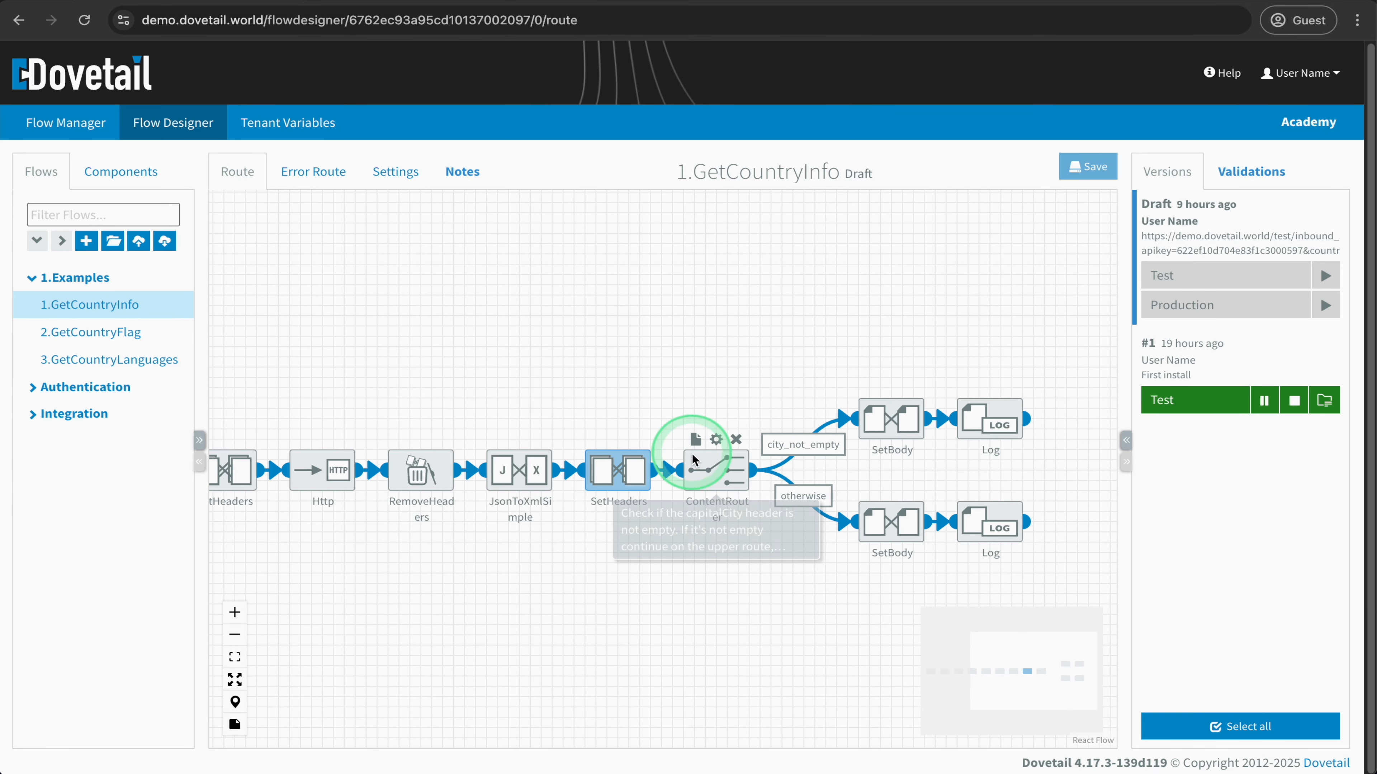
double_click(710, 453)
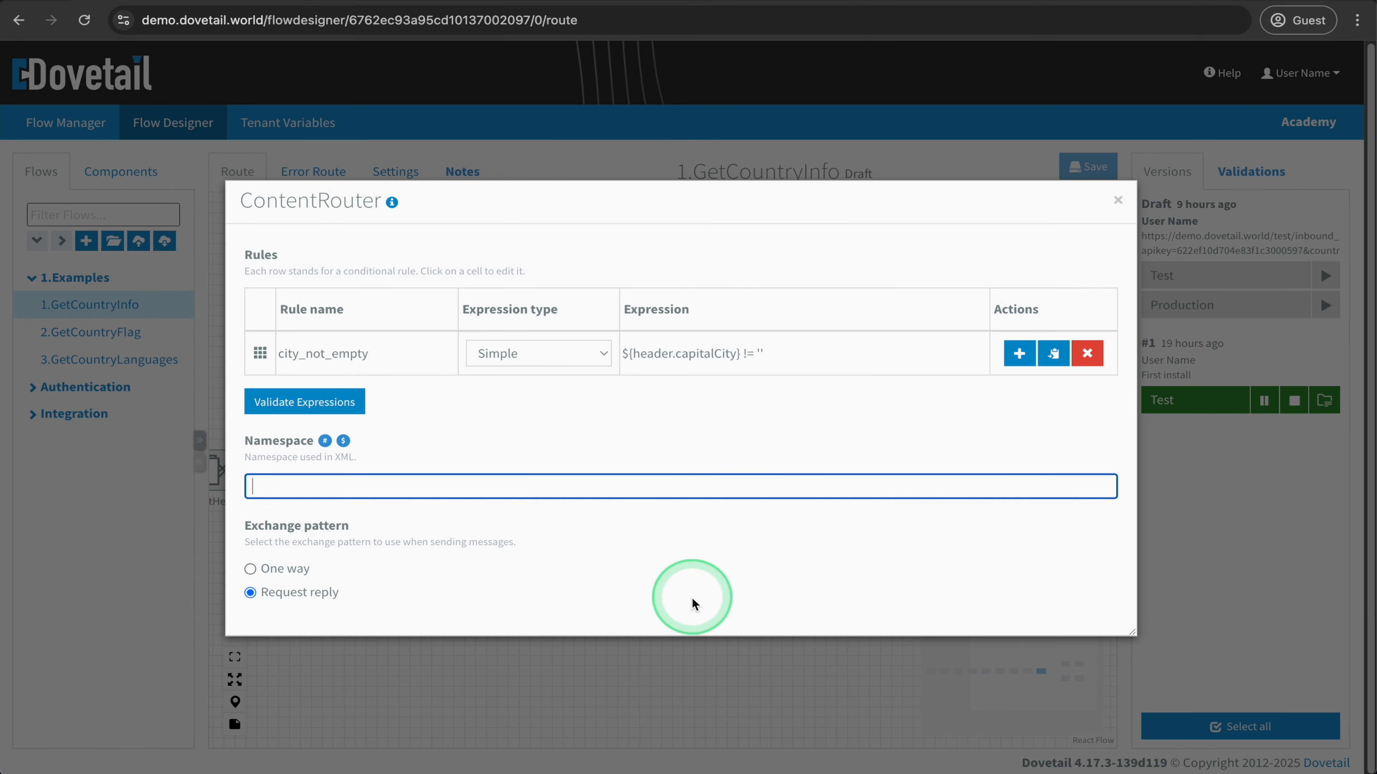
left_click(692, 644)
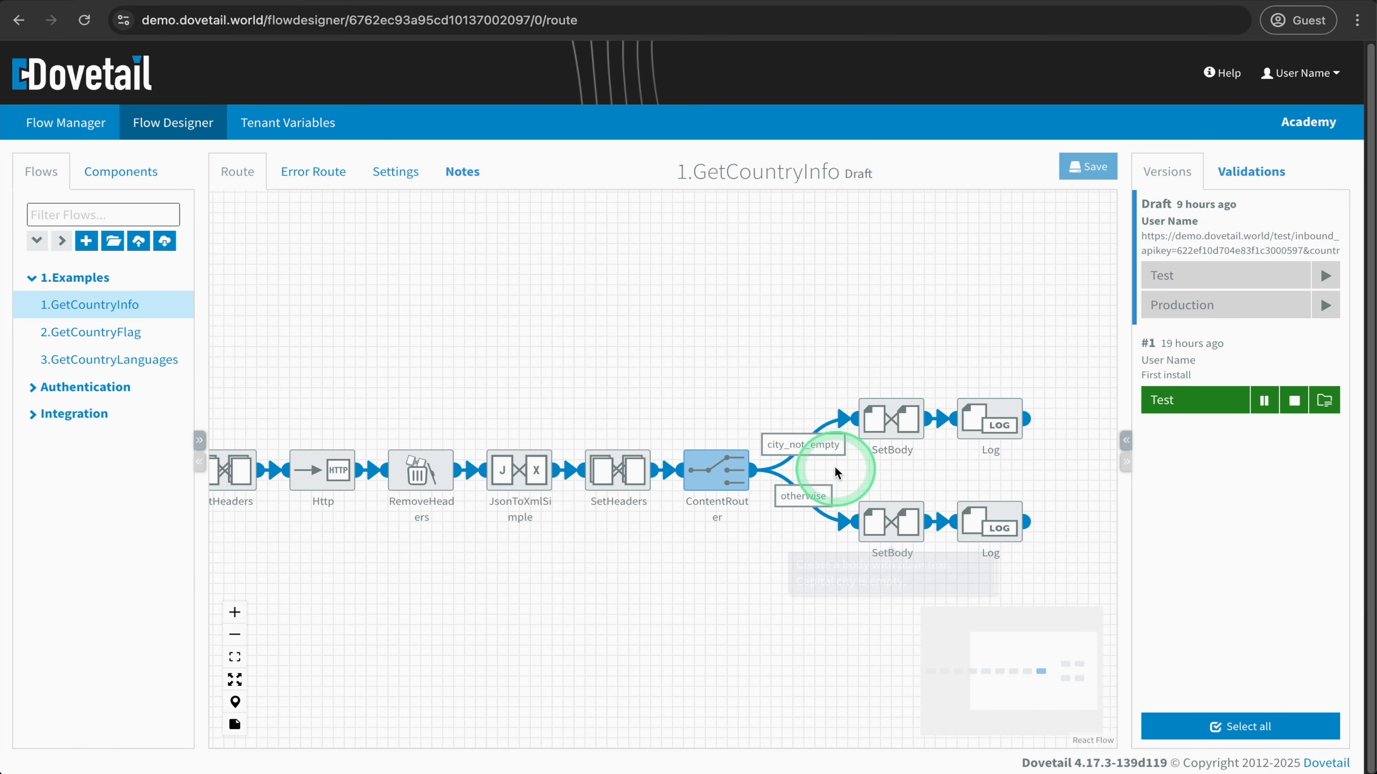
- Inspect the body content of the SetBody components on the city_not_empty and otherwise branches
double_click(887, 425)
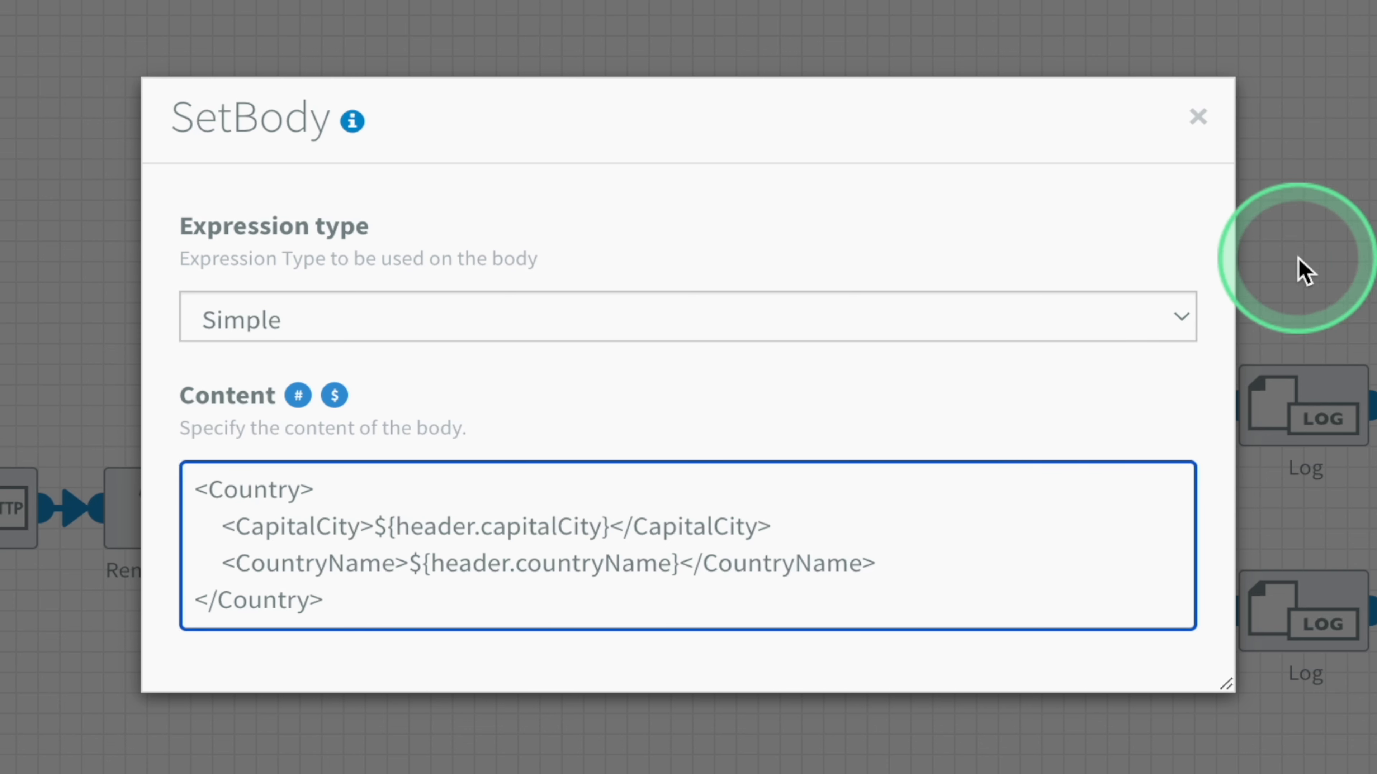
left_click(1300, 271)
left_click(1122, 615)
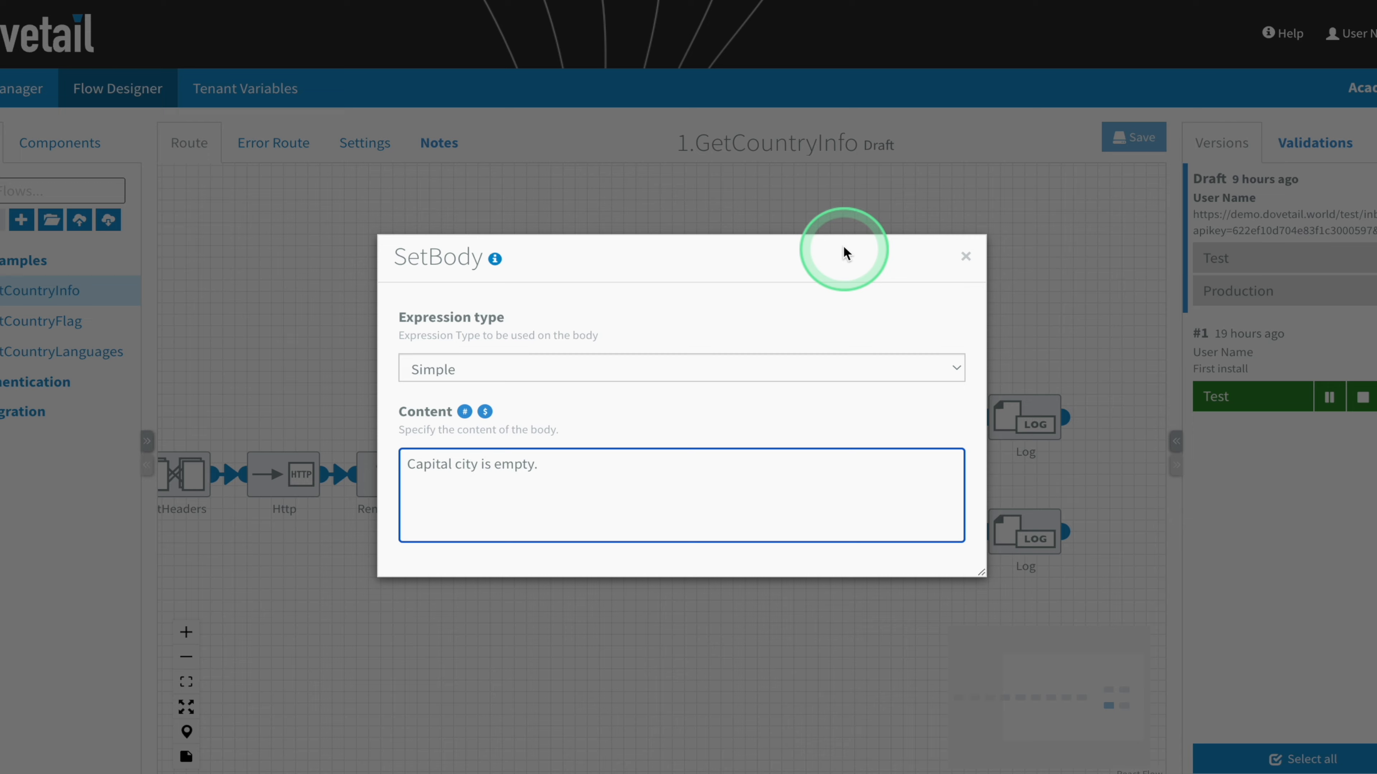
left_click(992, 56)
left_click(992, 56)
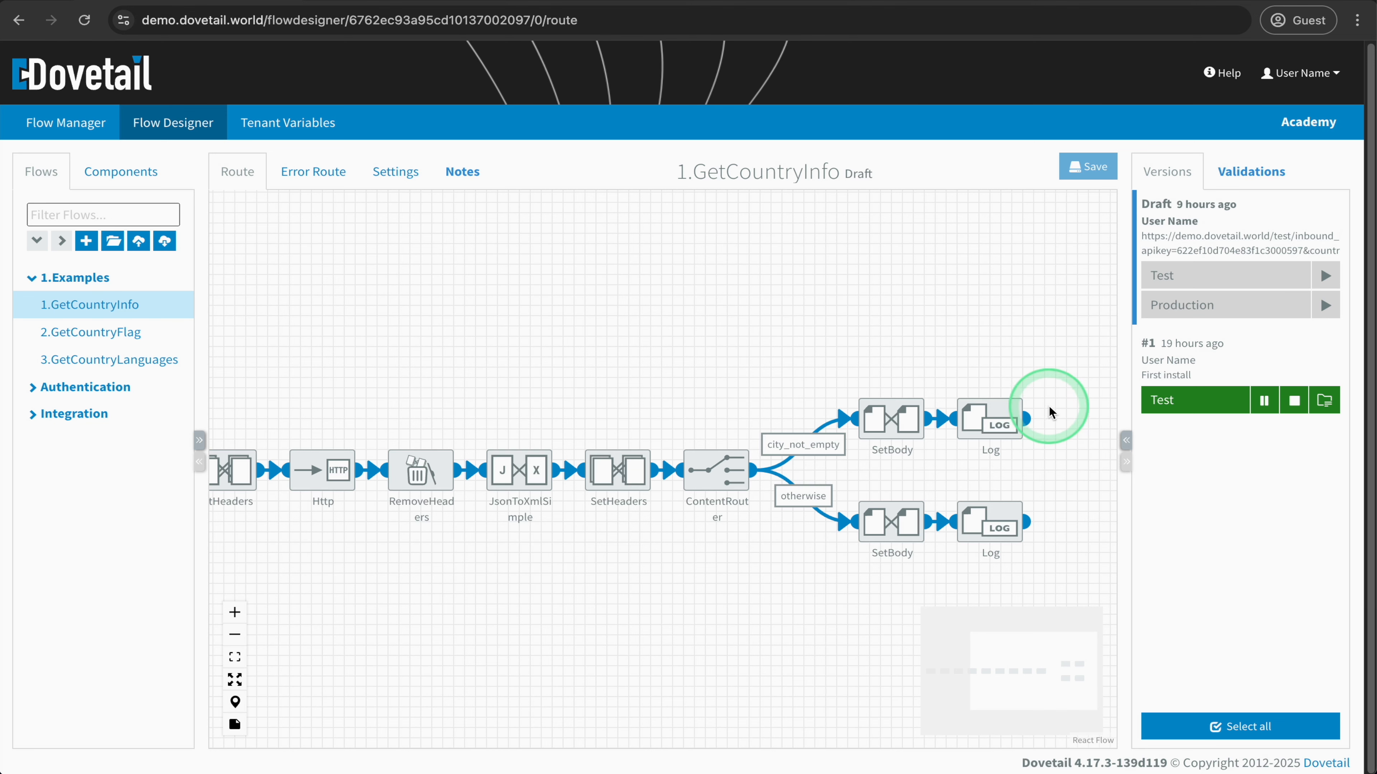
- Open the 2.GetCountryFlag flow and examine the country header reference in its SetBody component's content
left_click_drag(486, 332, 830, 332)
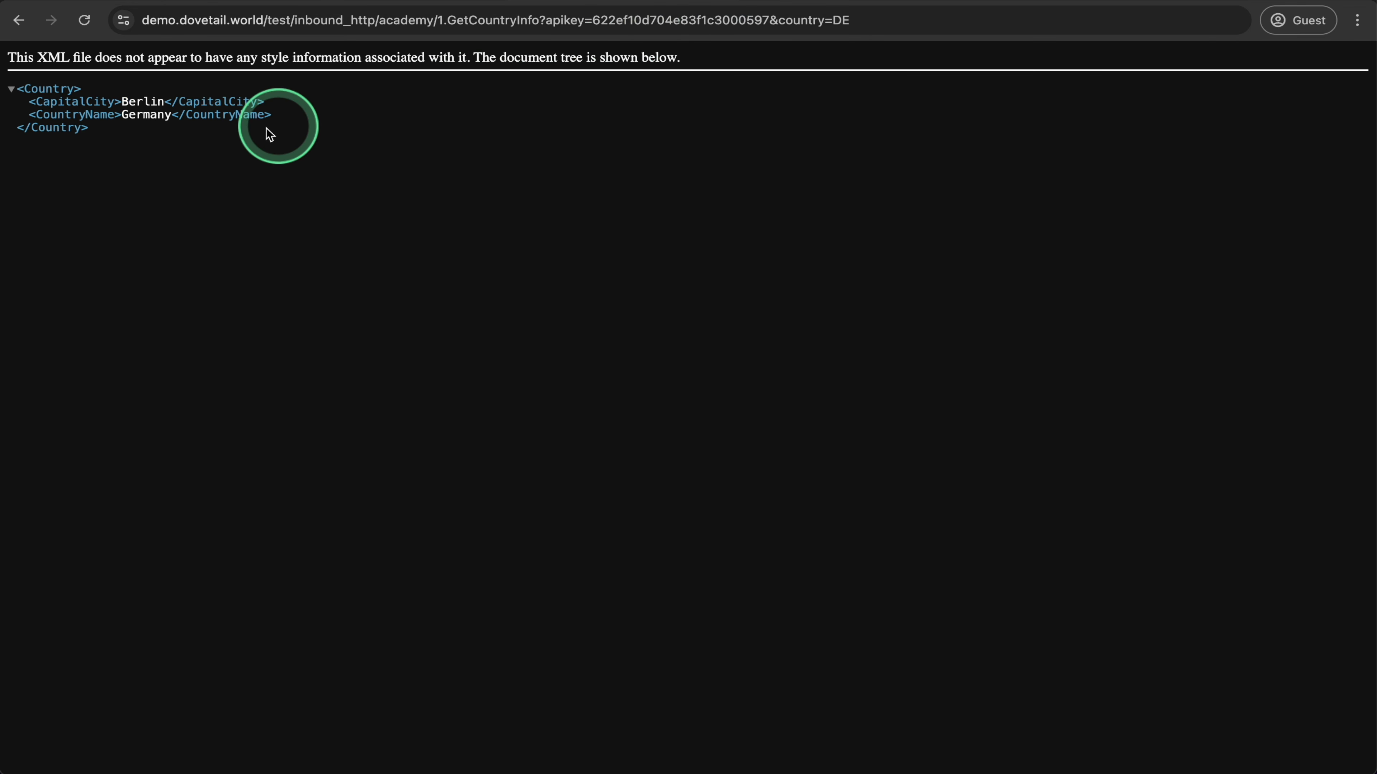
left_click_drag(270, 135, 43, 89)
left_click(193, 221)
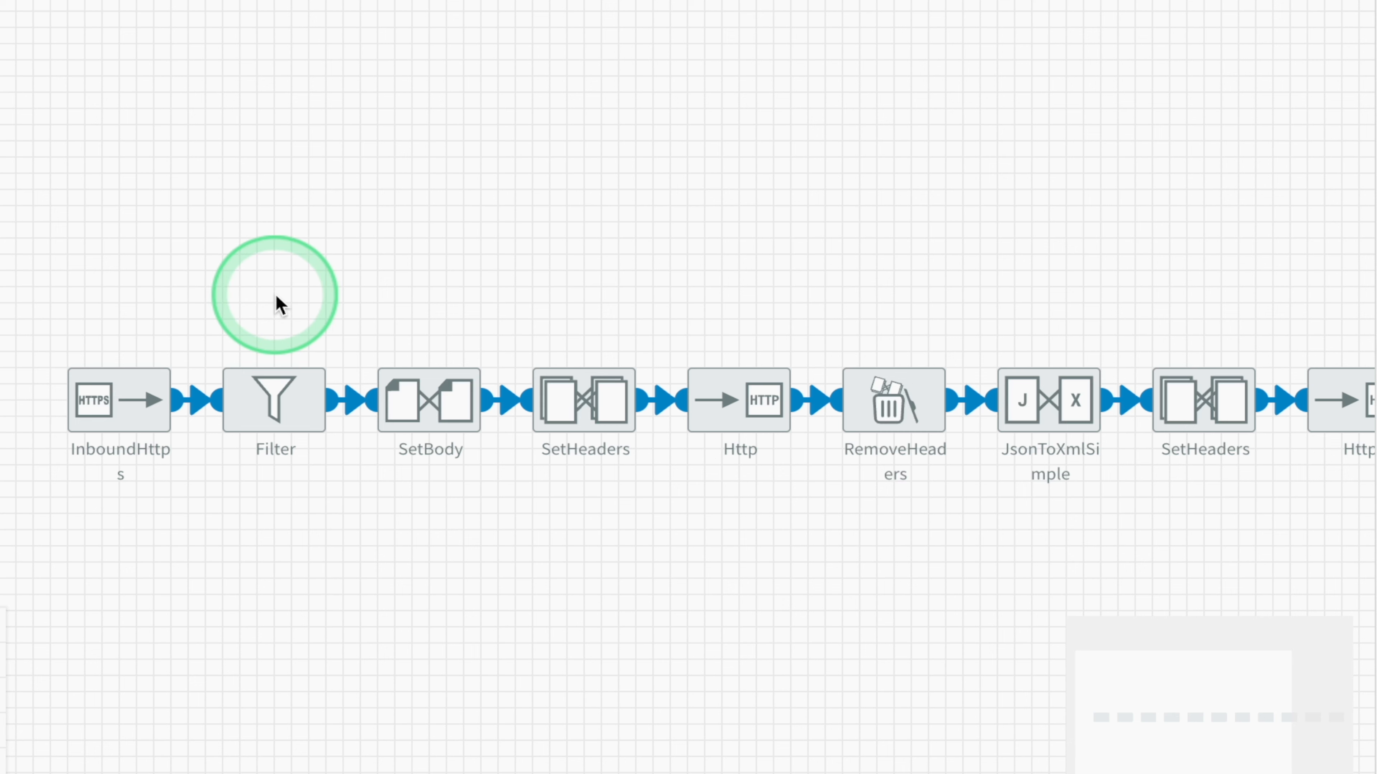
double_click(444, 399)
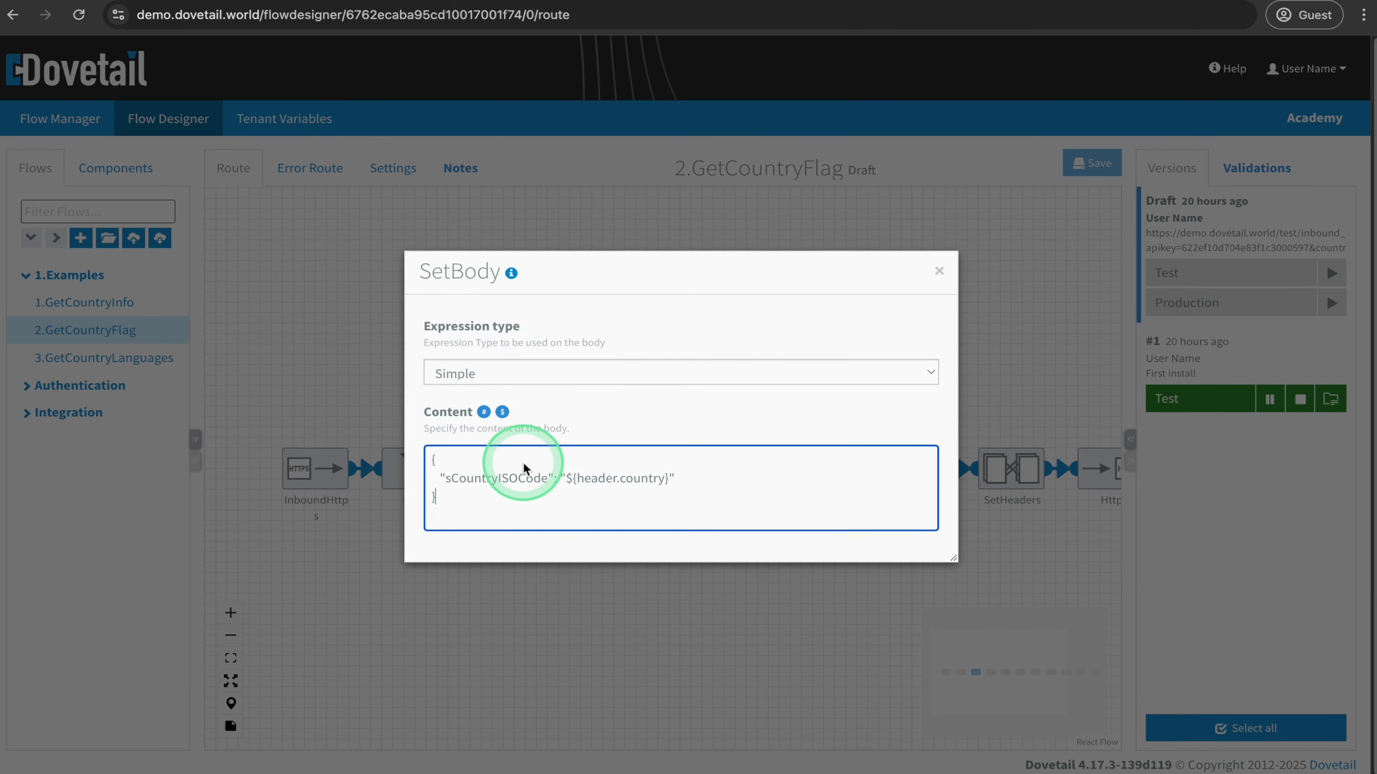
left_click_drag(670, 478, 577, 488)
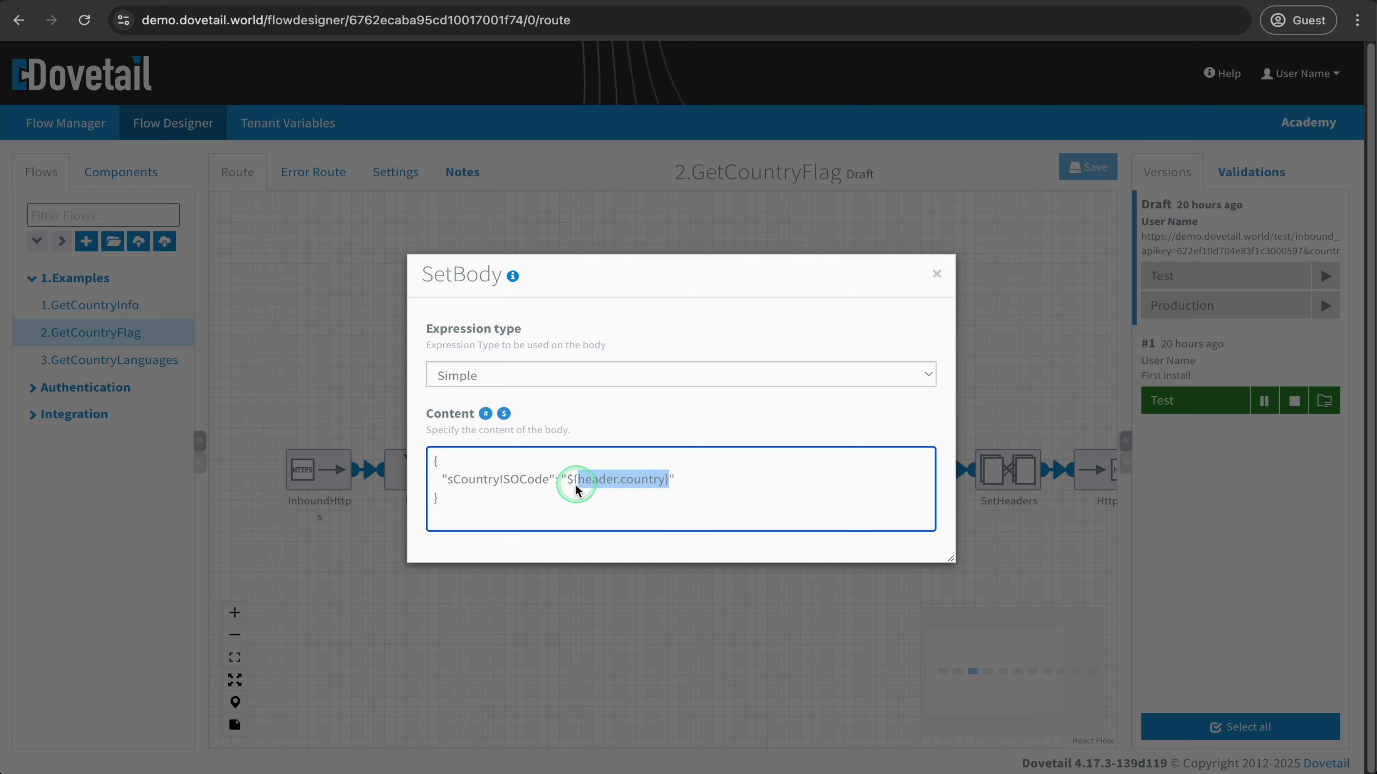
left_click(936, 274)
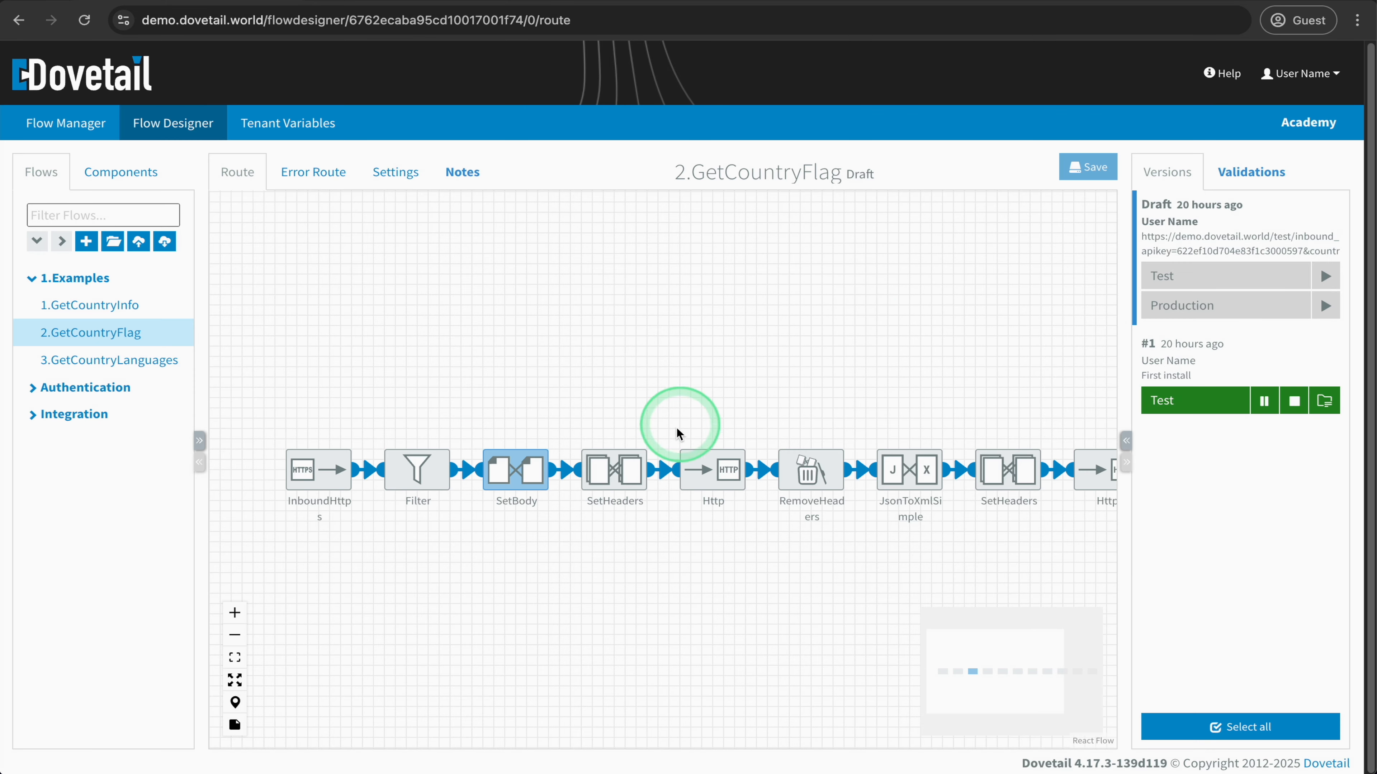
- Check the header rules of the SetHeaders component before the first Http component, and that Http component's URL and method
double_click(614, 470)
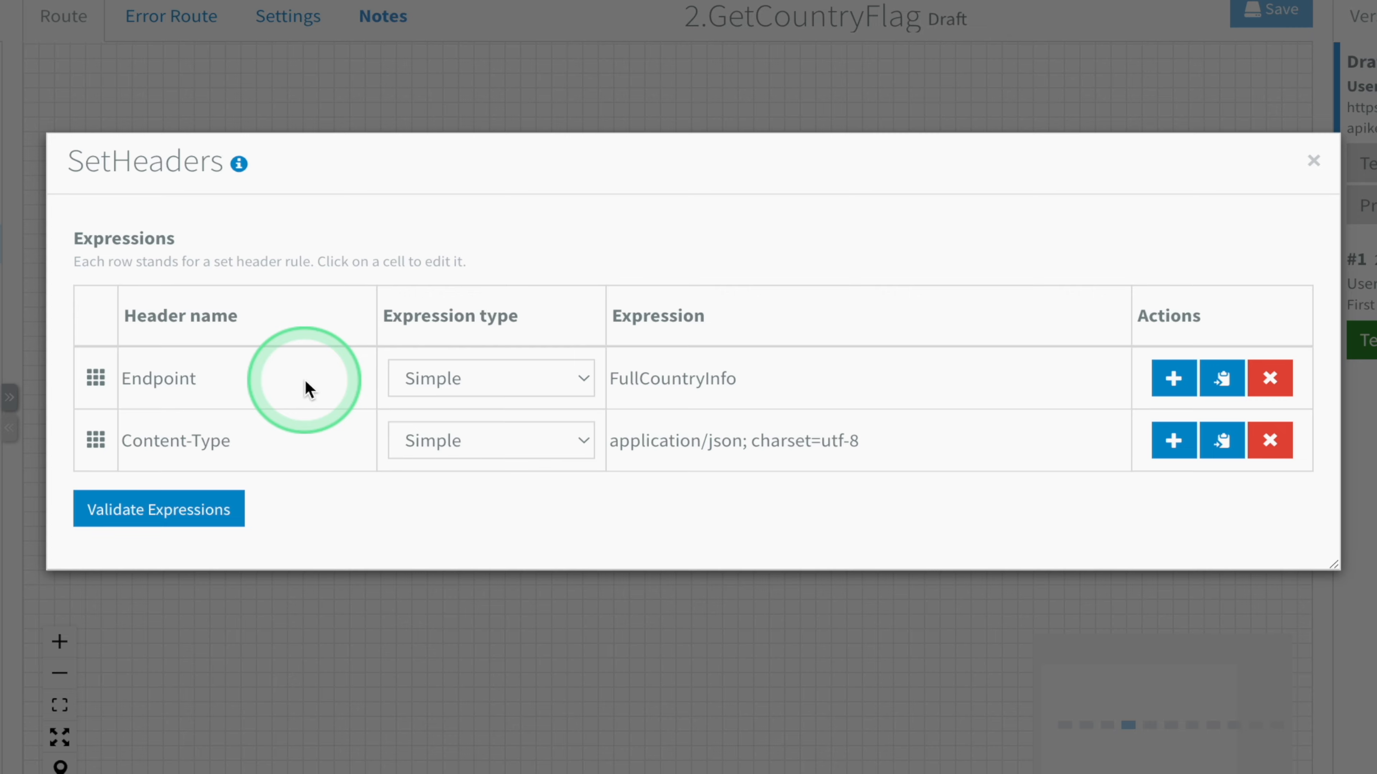
left_click(1314, 162)
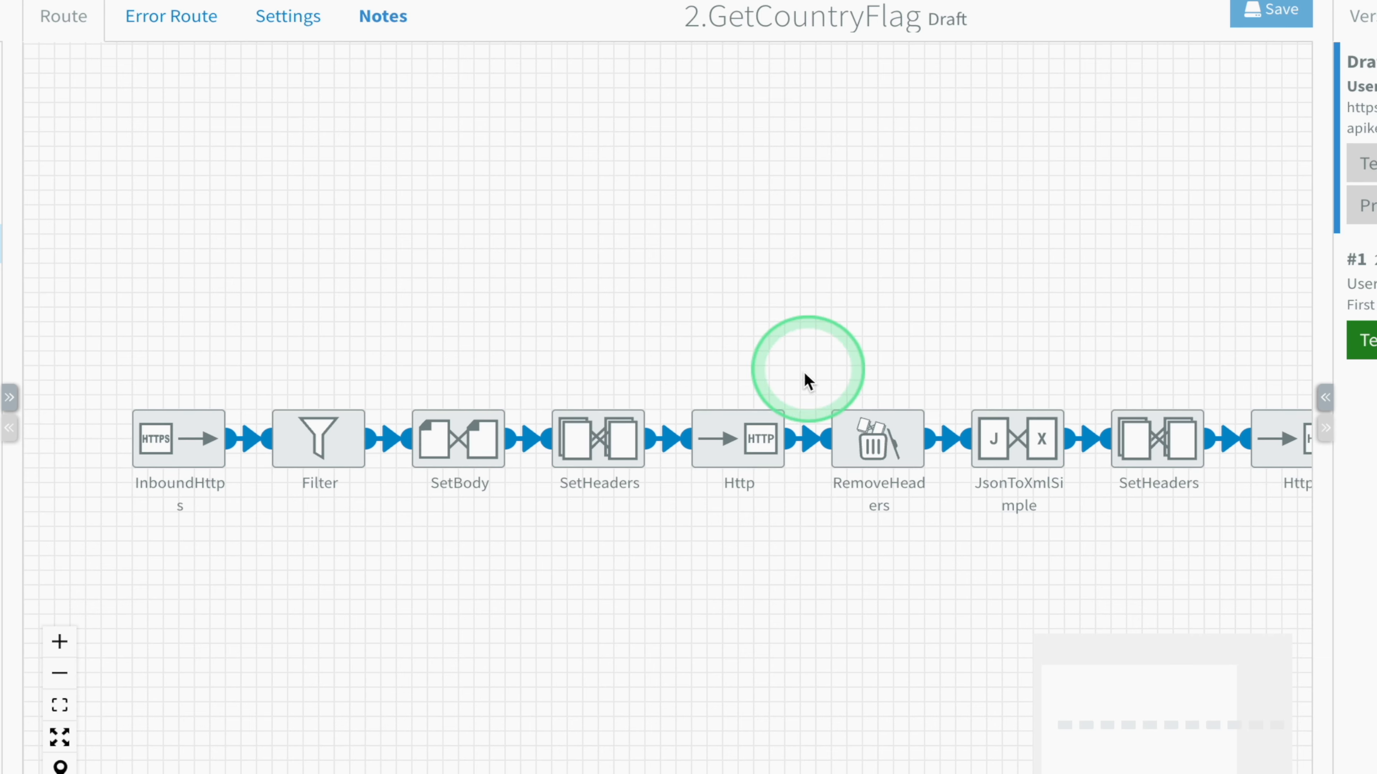
double_click(738, 438)
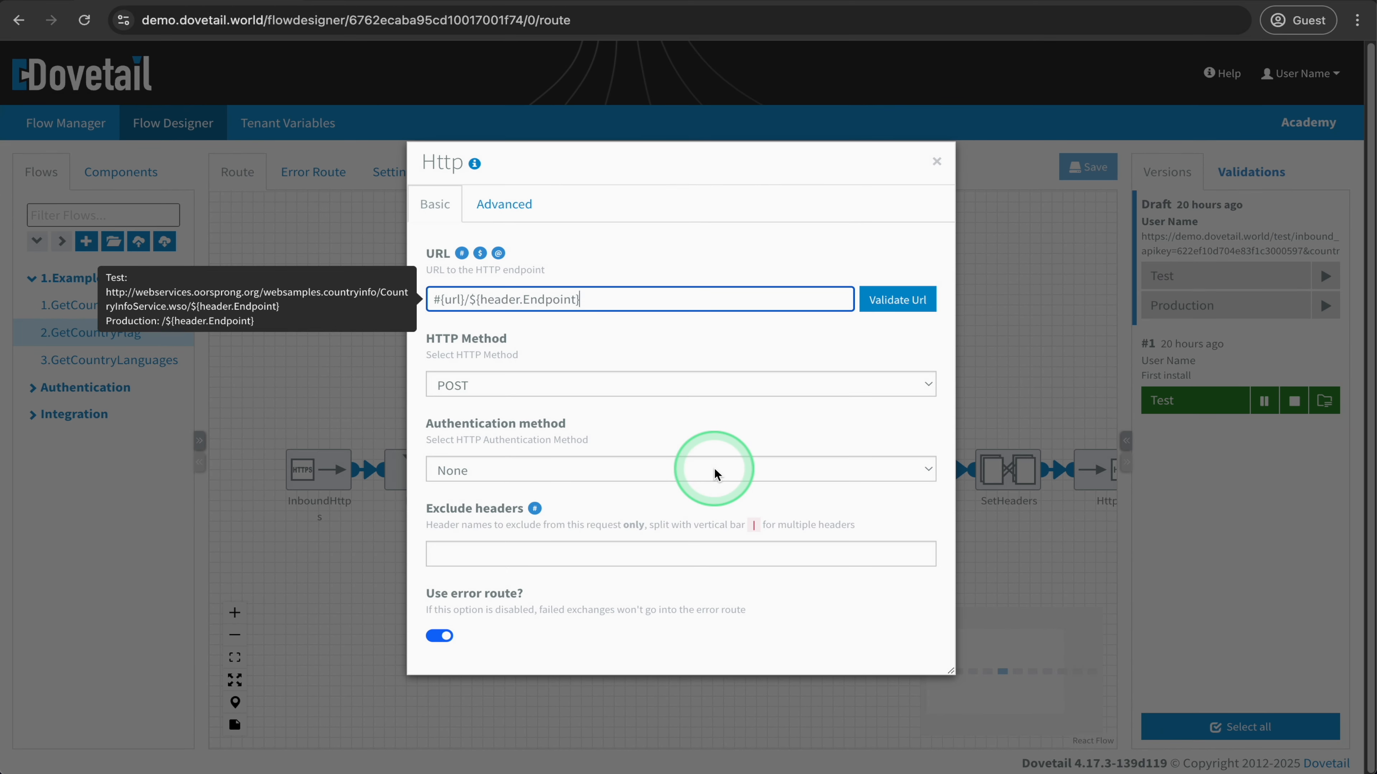
left_click(936, 162)
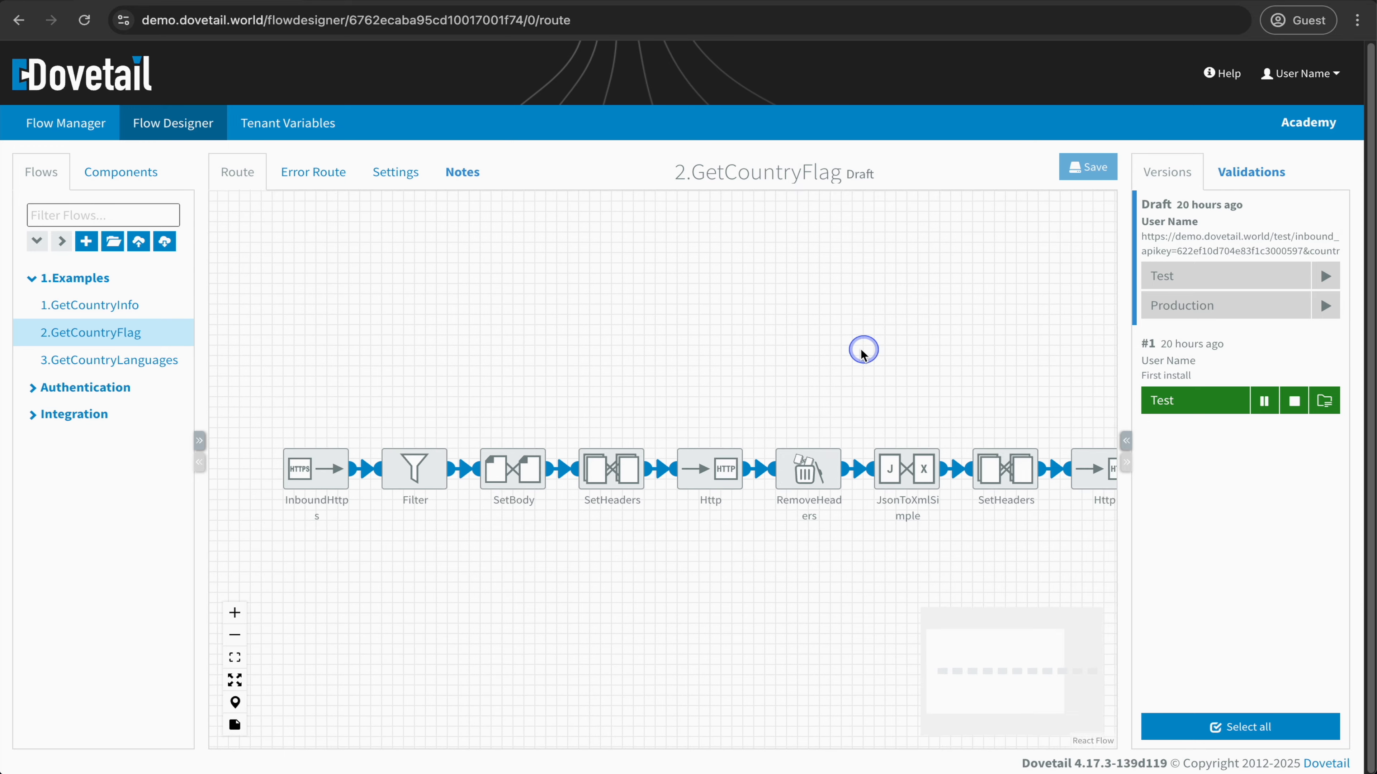
- Read the notes of the first RemoveHeaders and the JsonToXmlSimple components, and inspect the flagUrl rule in the second SetHeaders component
left_click(664, 458)
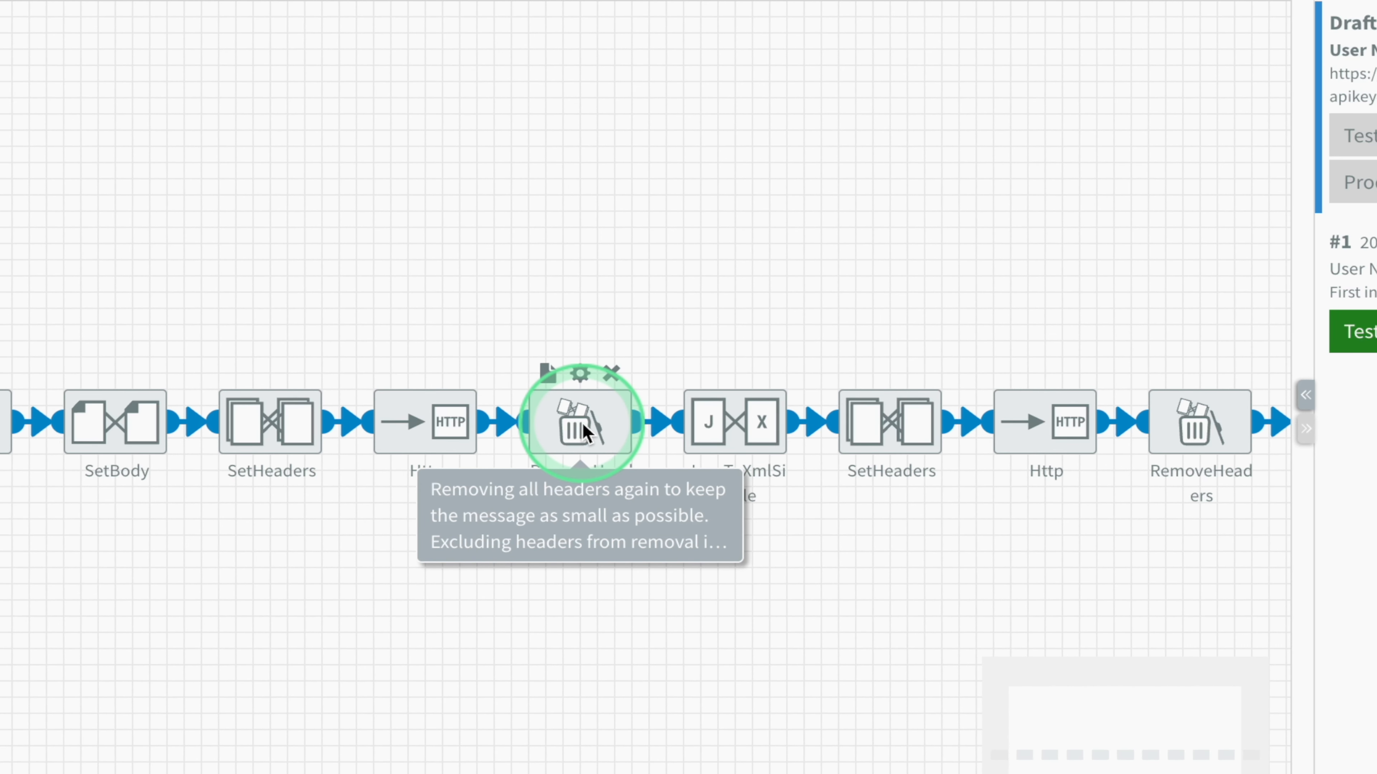
left_click(726, 432)
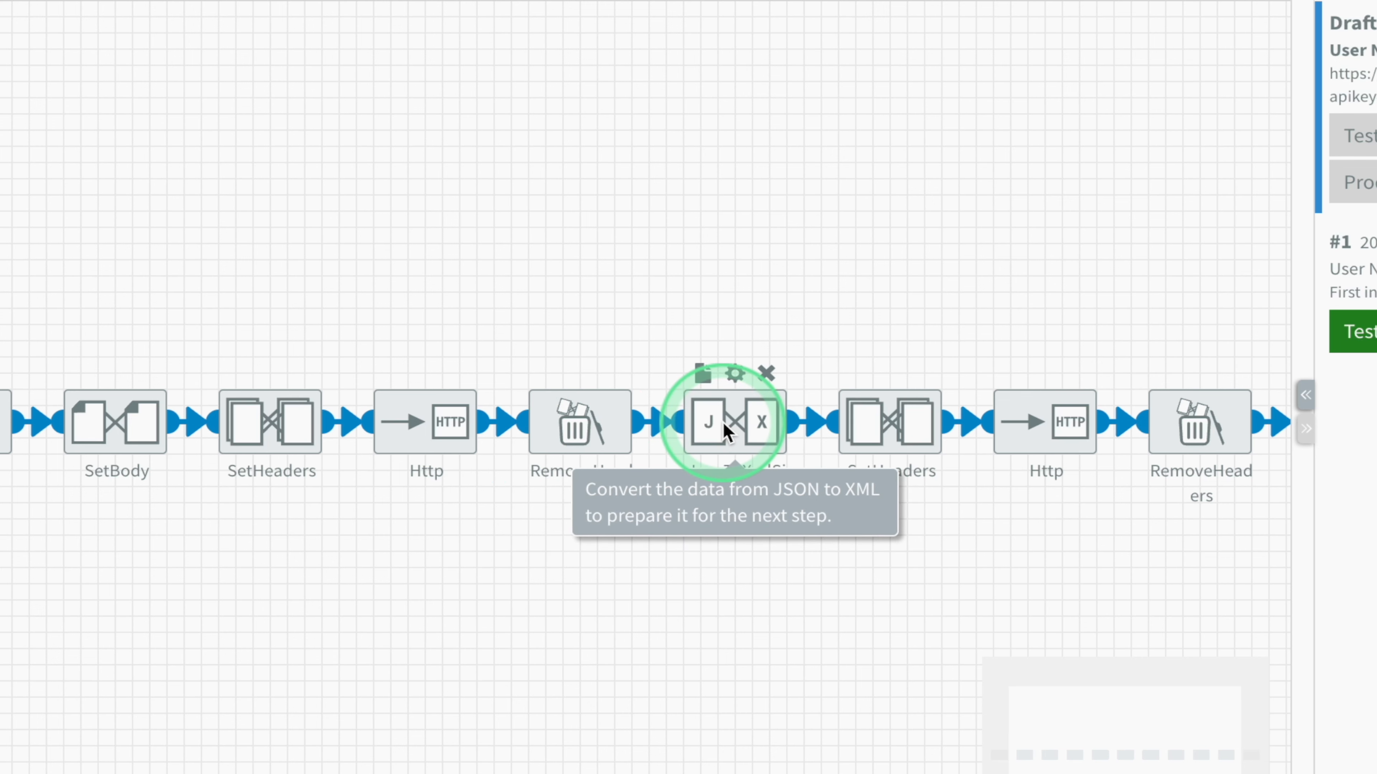
double_click(883, 423)
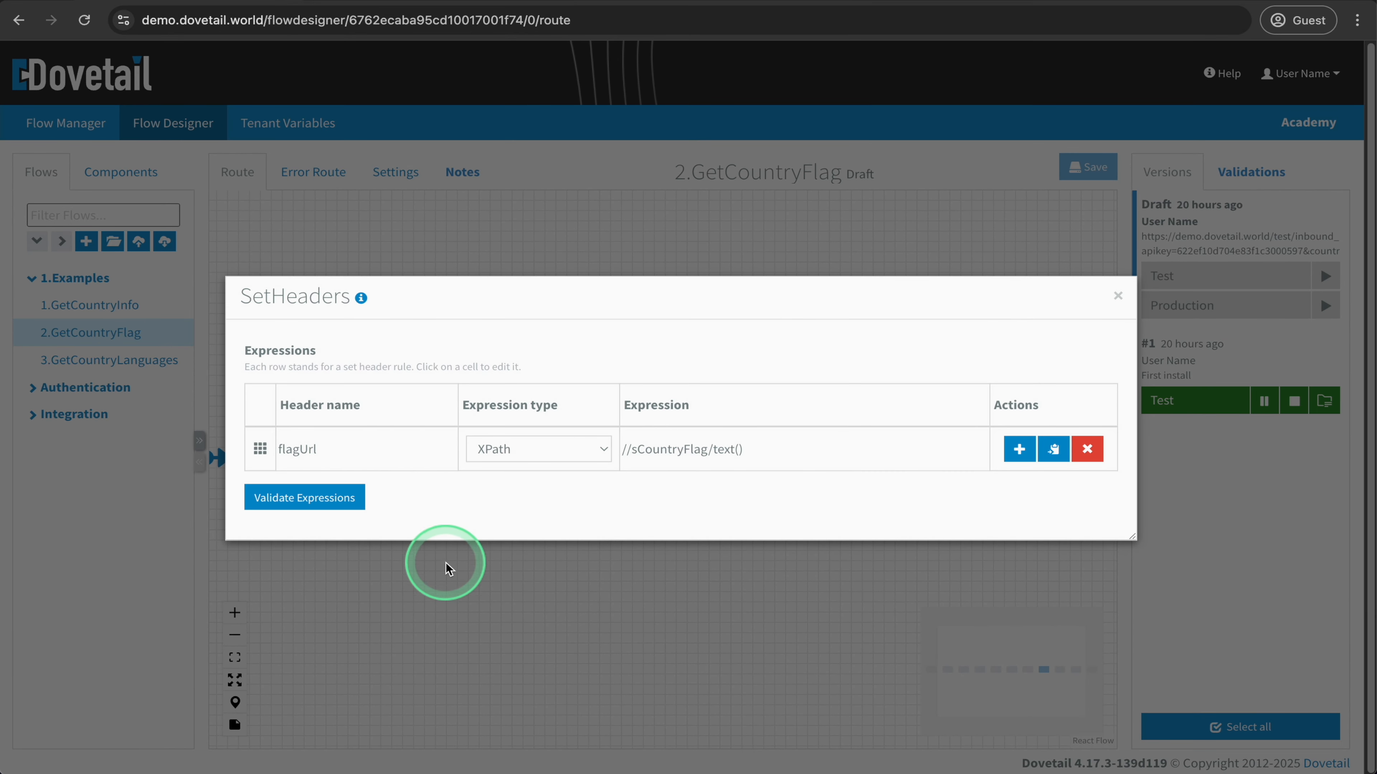
left_click(330, 608)
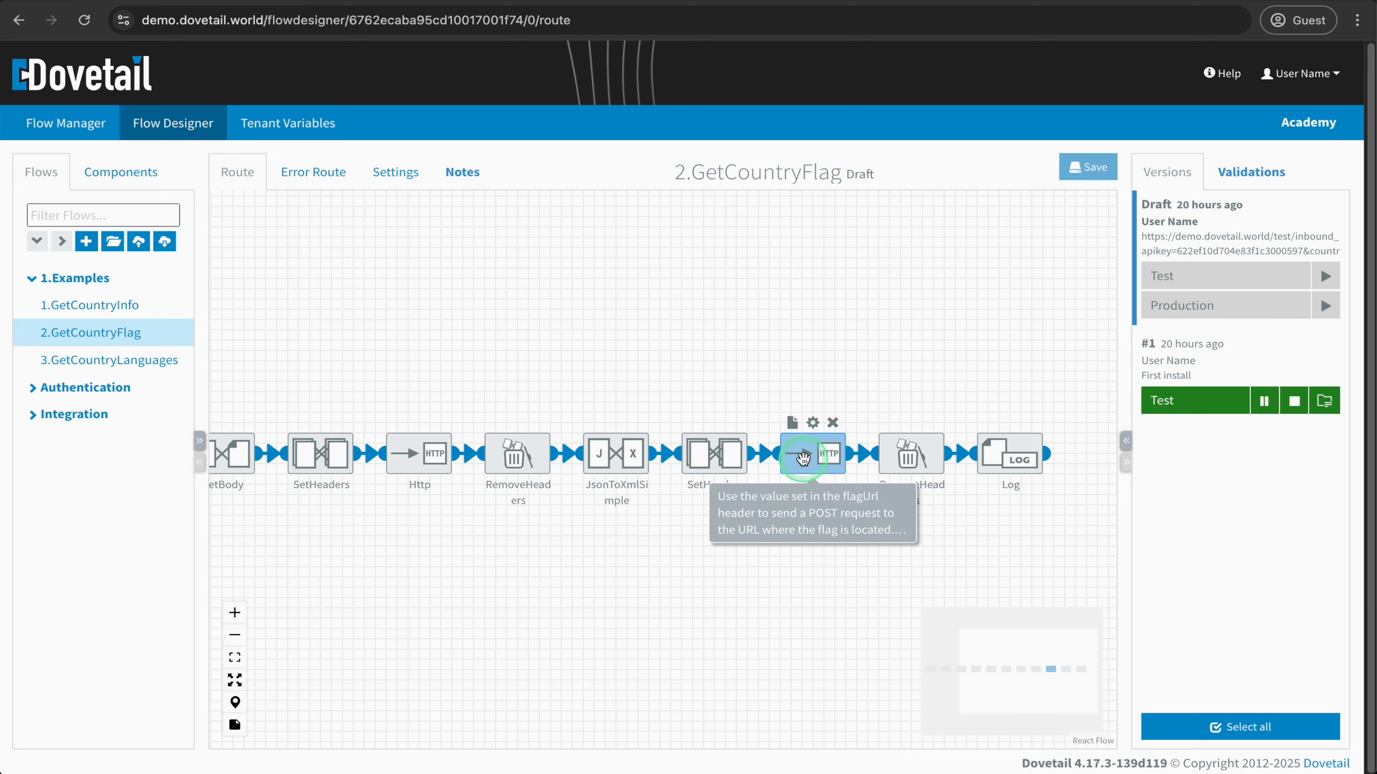
- Inspect the second Http component's URL and method, and read the notes of the final RemoveHeaders and Log components
double_click(801, 465)
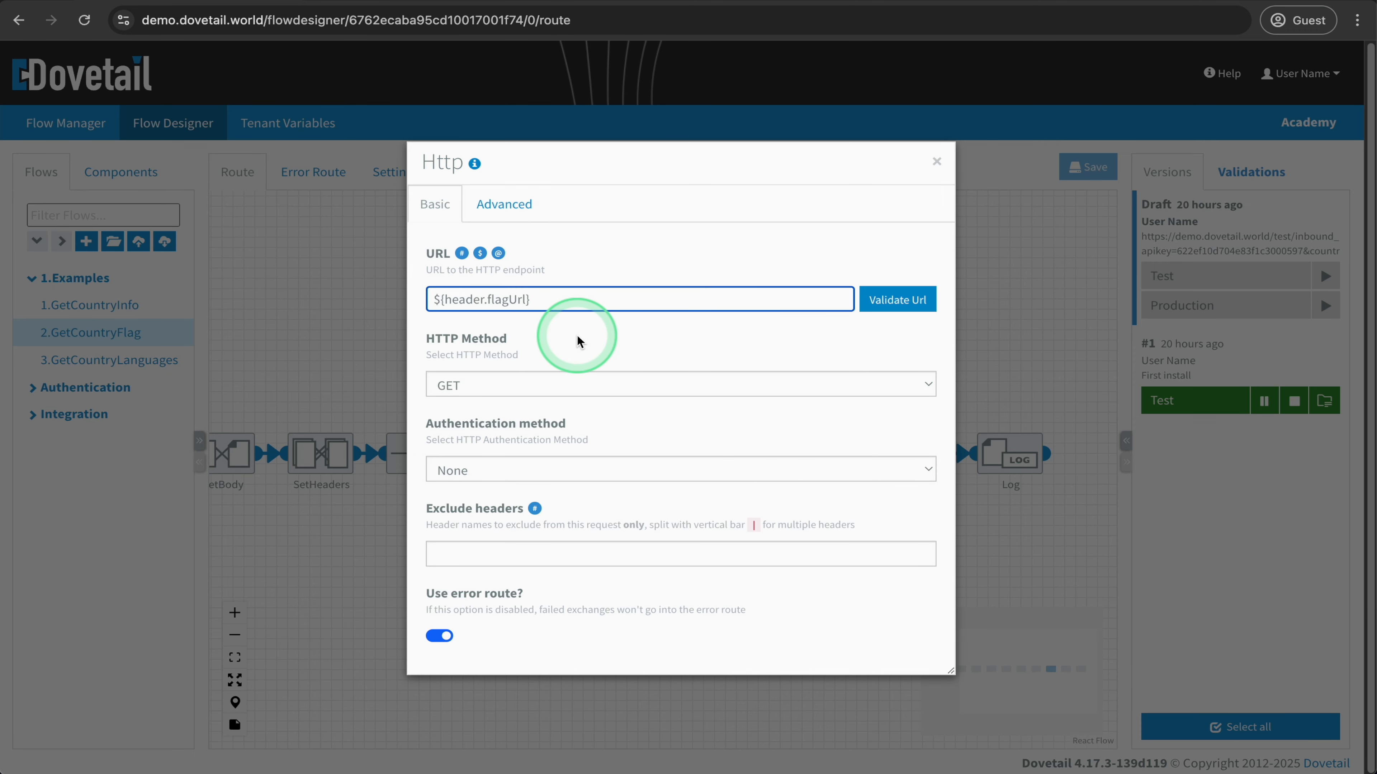
left_click(978, 340)
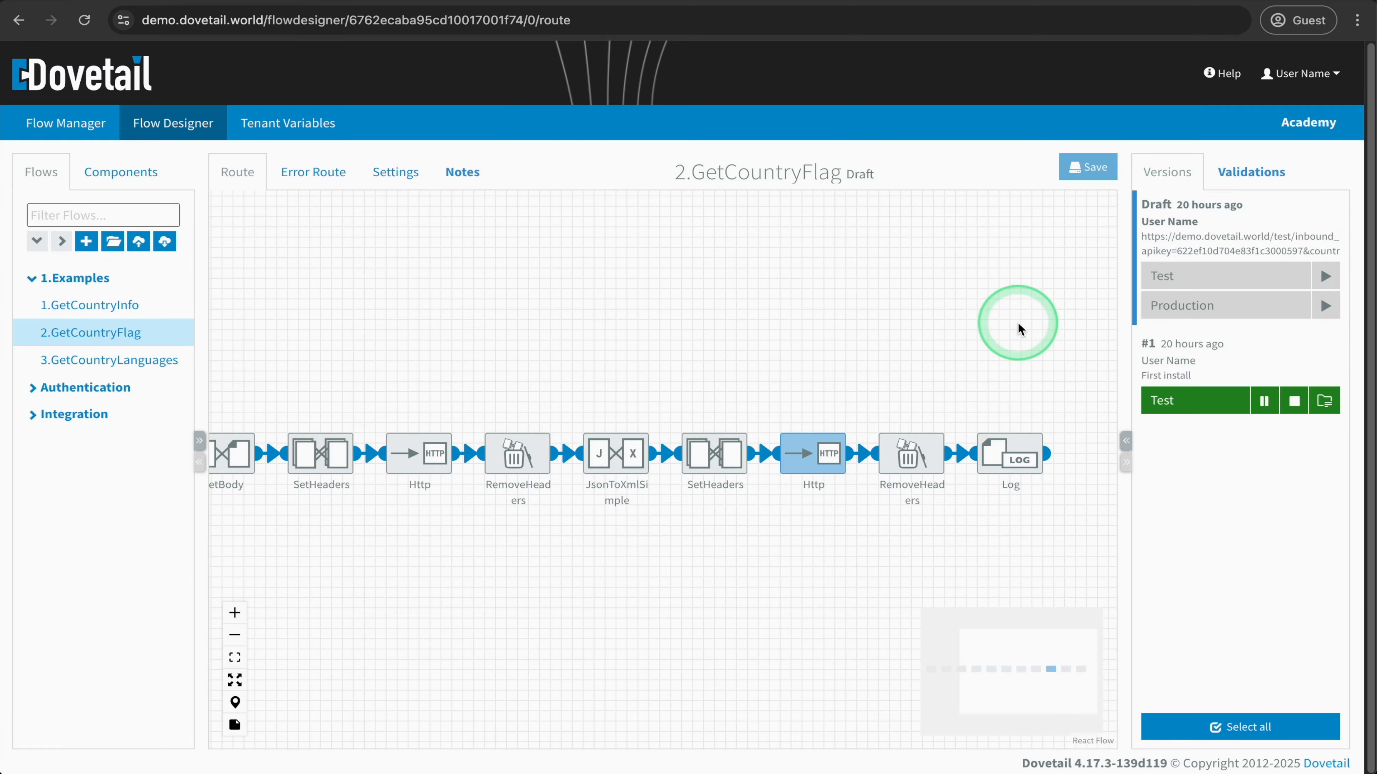
mouse_move(904, 450)
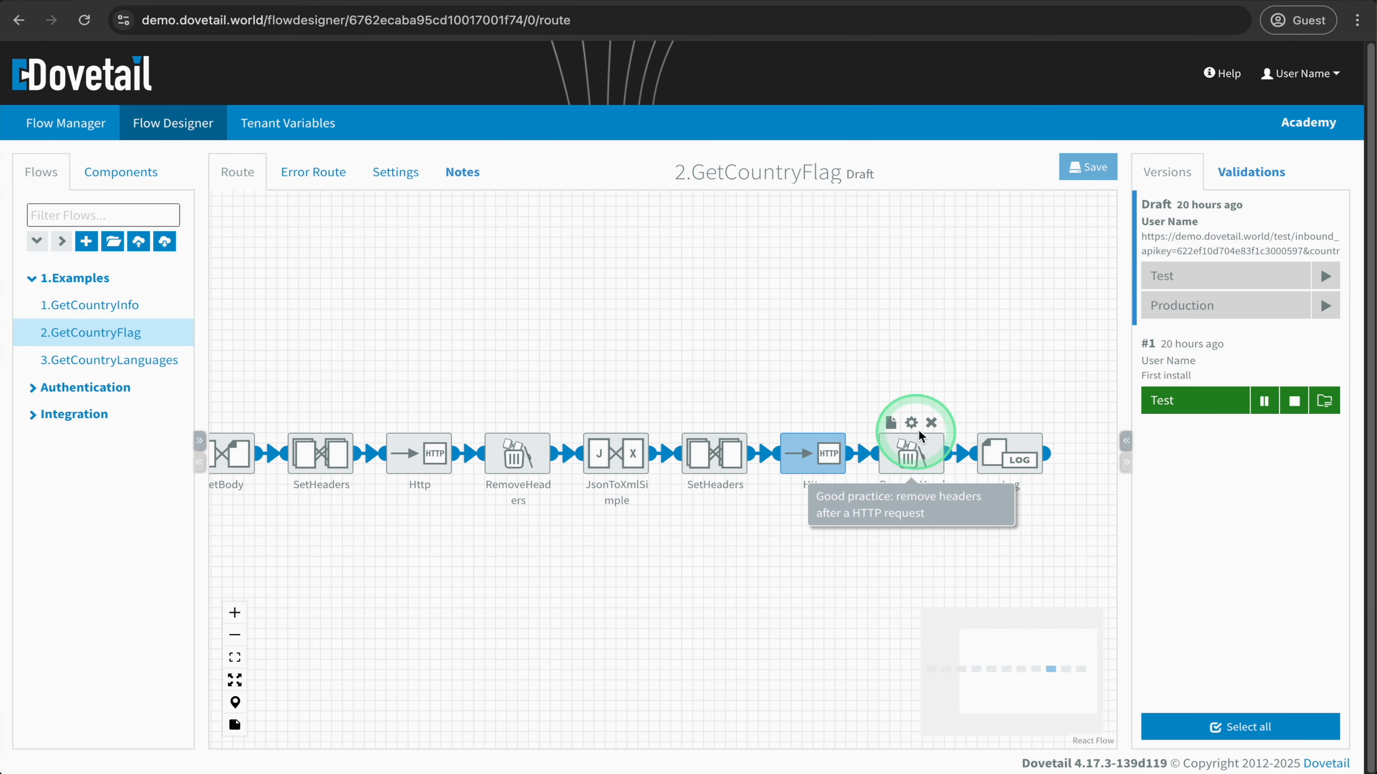
mouse_move(1010, 453)
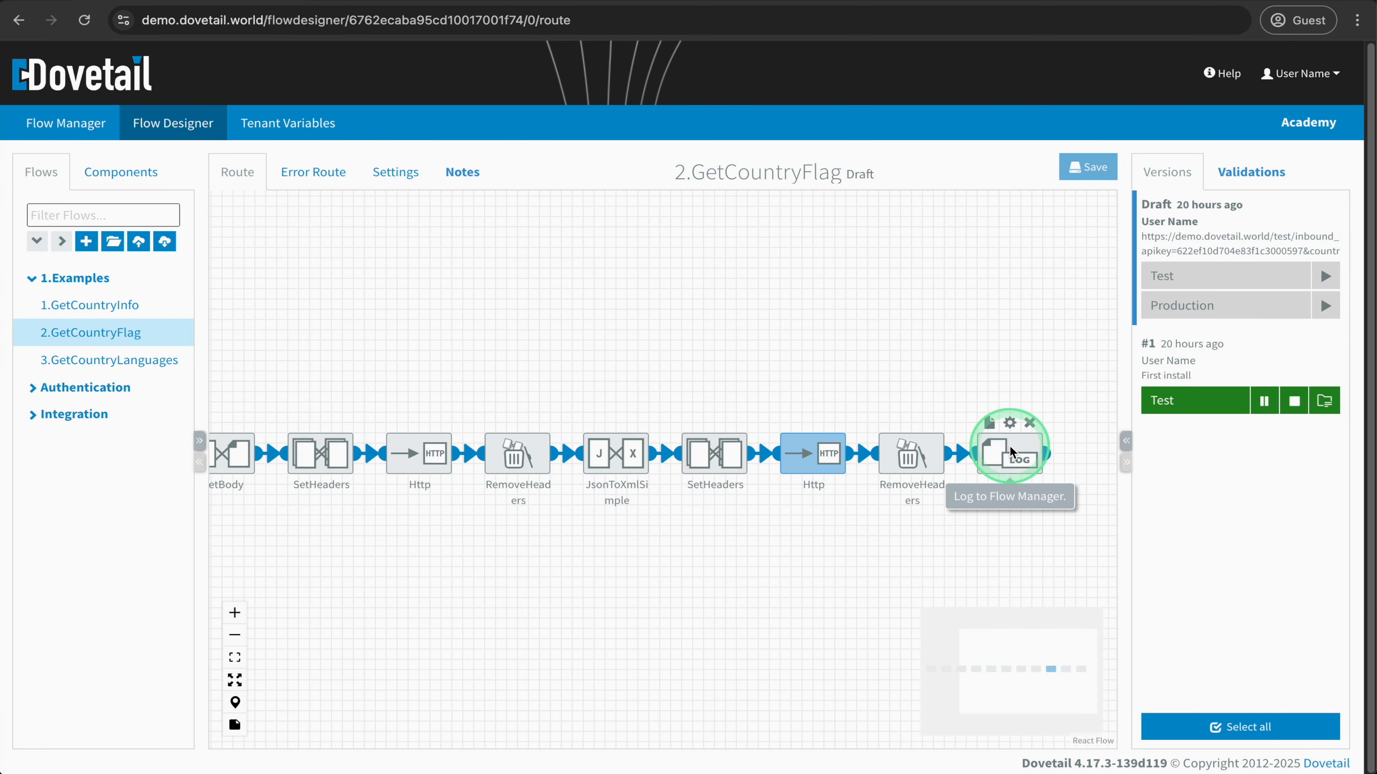
- Test the 2.GetCountryFlag flow by opening the request URL from its notes
left_click_drag(322, 363, 592, 363)
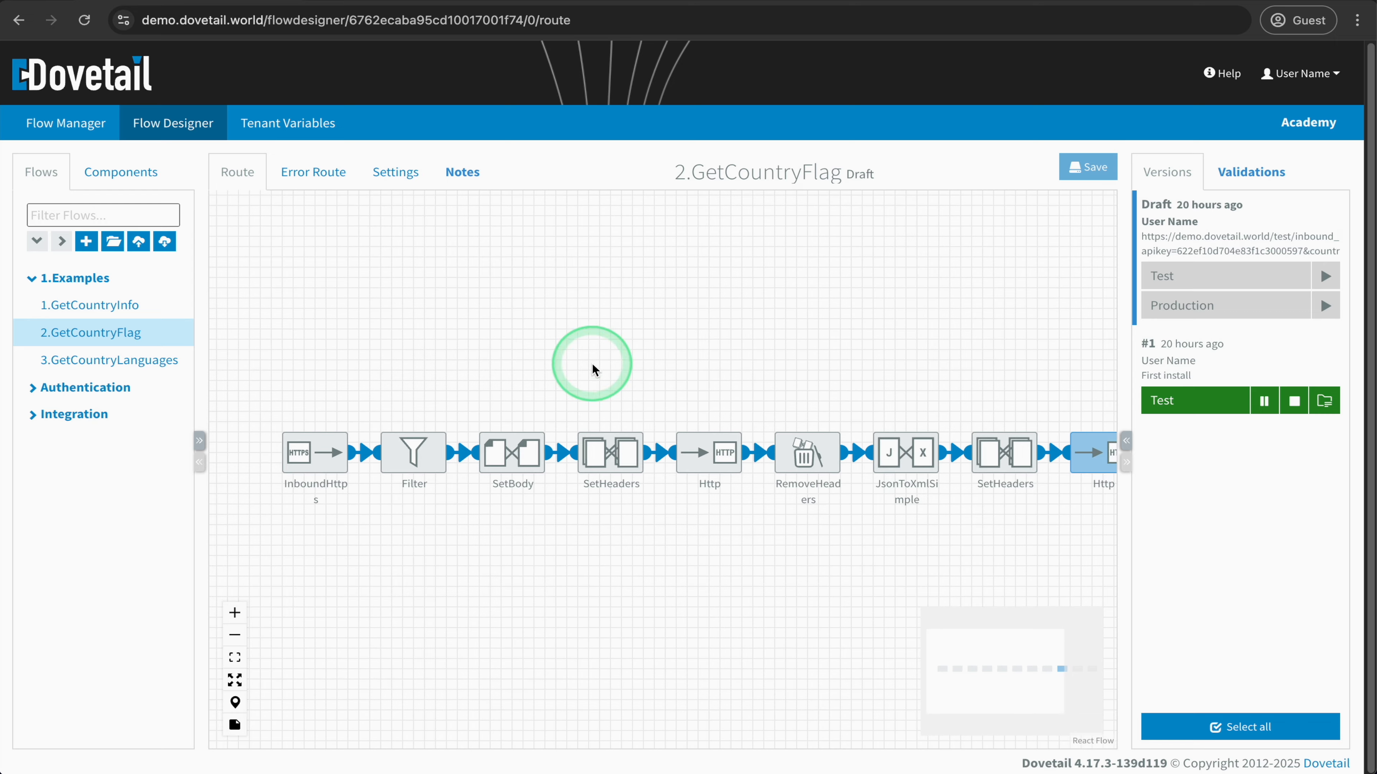
left_click(479, 172)
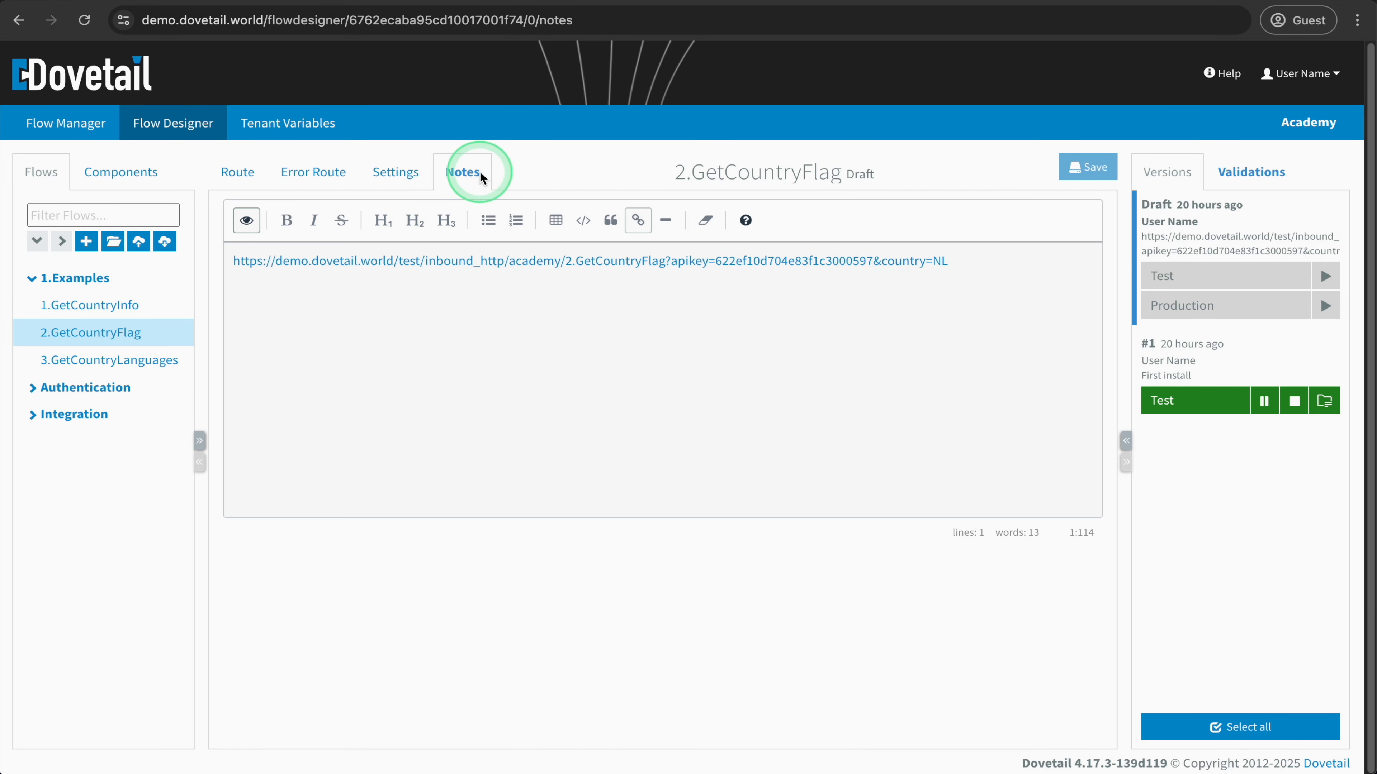
left_click(448, 262)
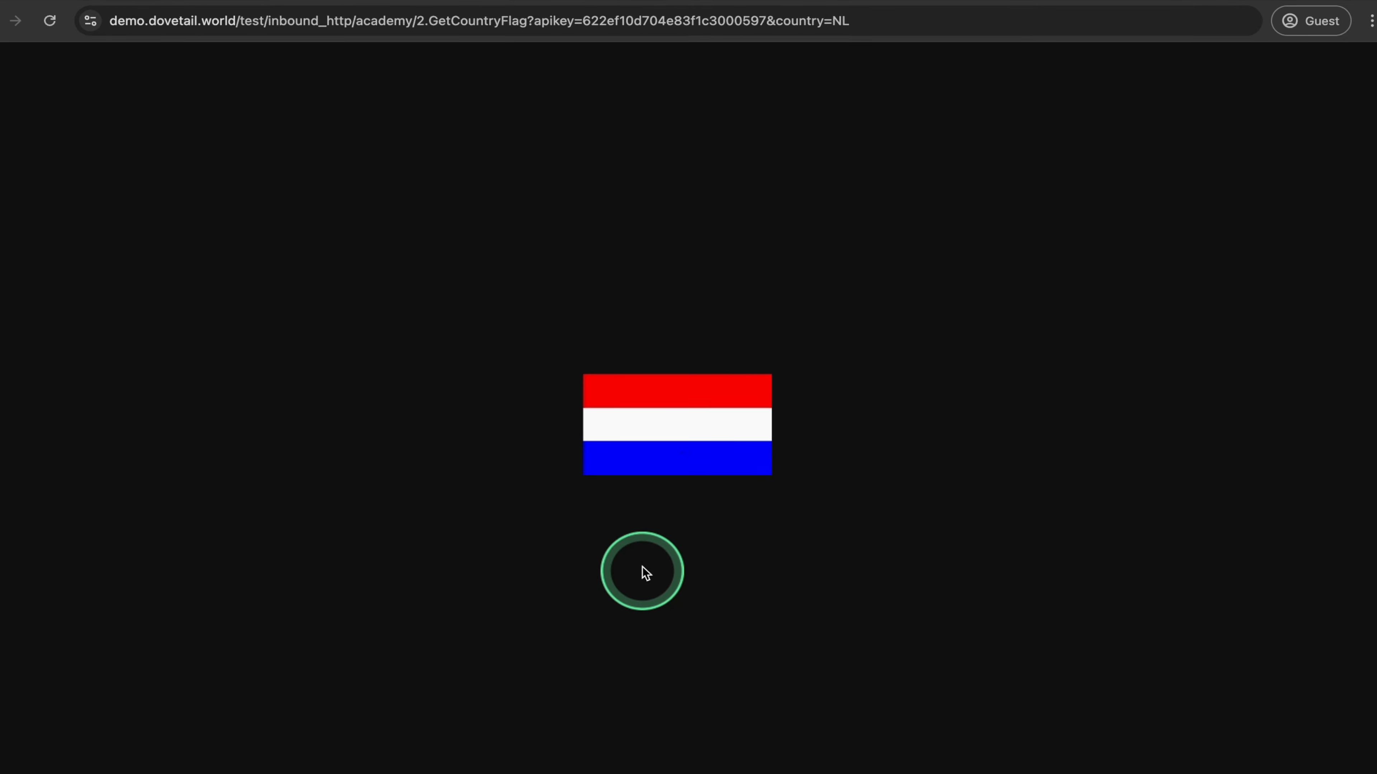
- Request the flag with the URL's country parameter set to DE, and return to the flow's notes
left_click(908, 21)
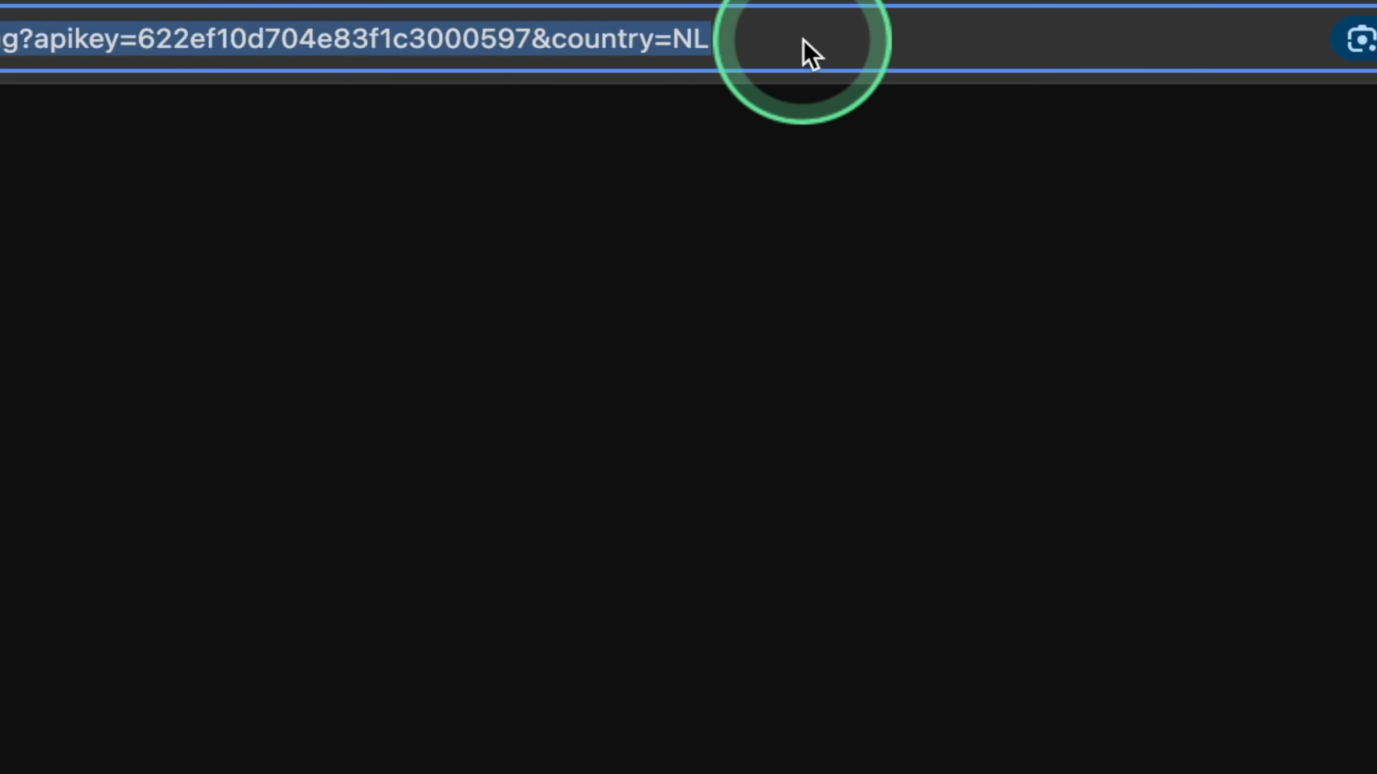
left_click(809, 54)
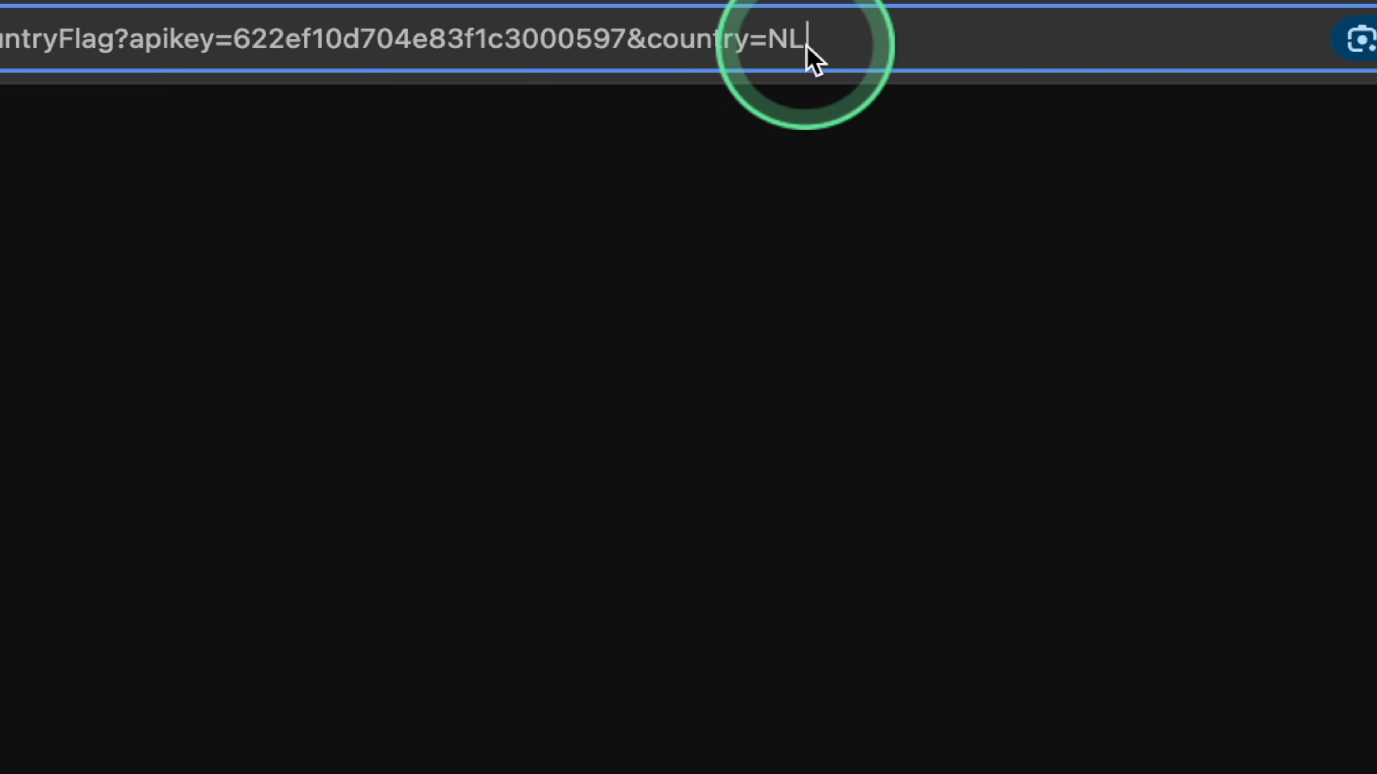
key("BackSpace")
key("BackSpace")
type("DE")
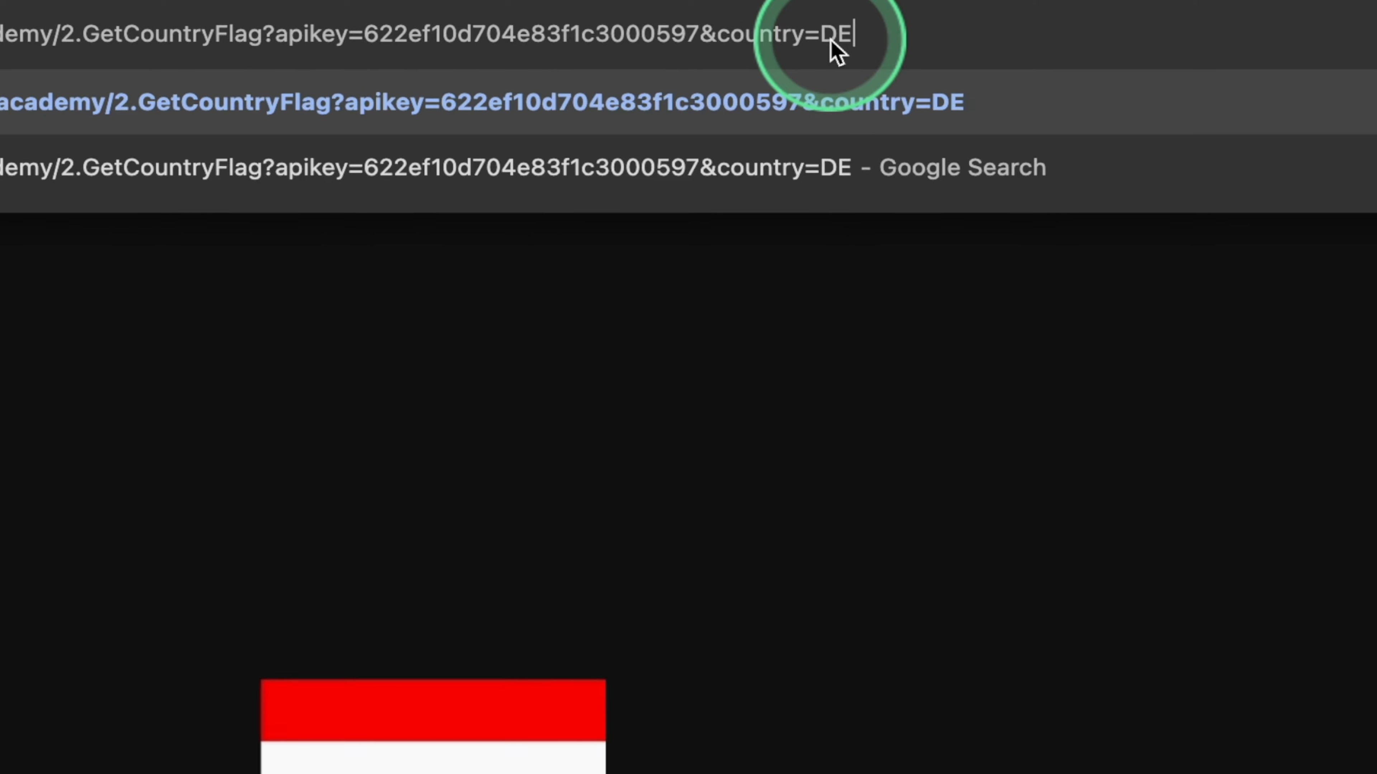
key("Return")
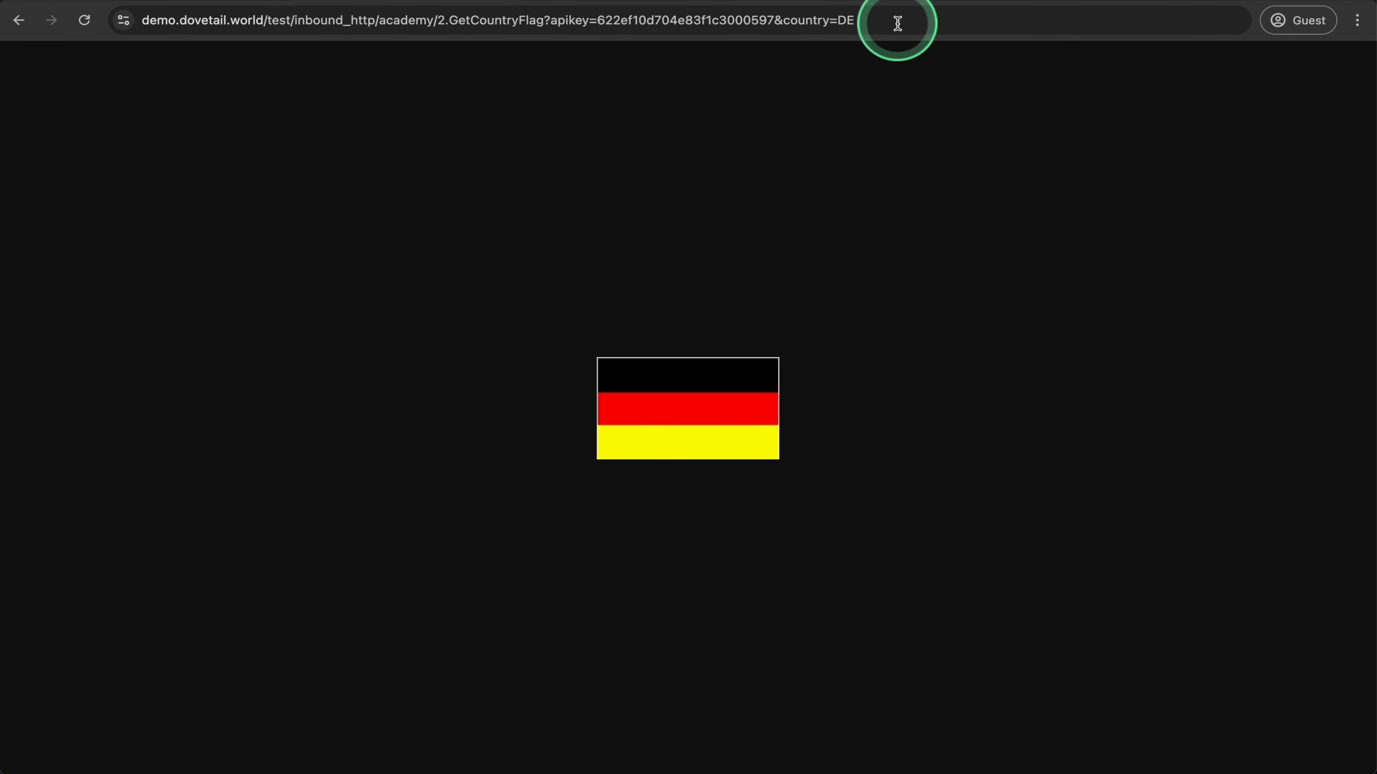
left_click(173, 0)
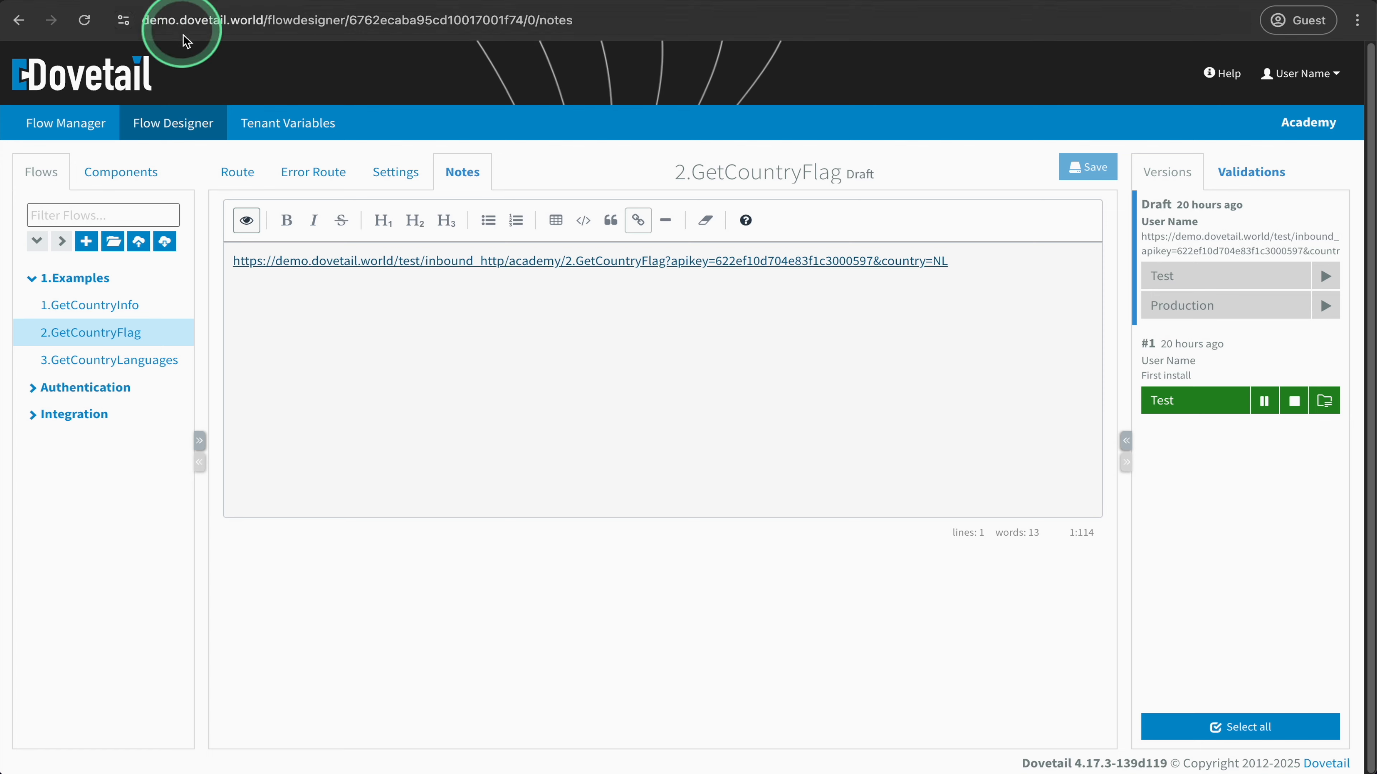
- Go to the Flow Manager and list all flows instead of only the installed ones
left_click(239, 181)
left_click(338, 190)
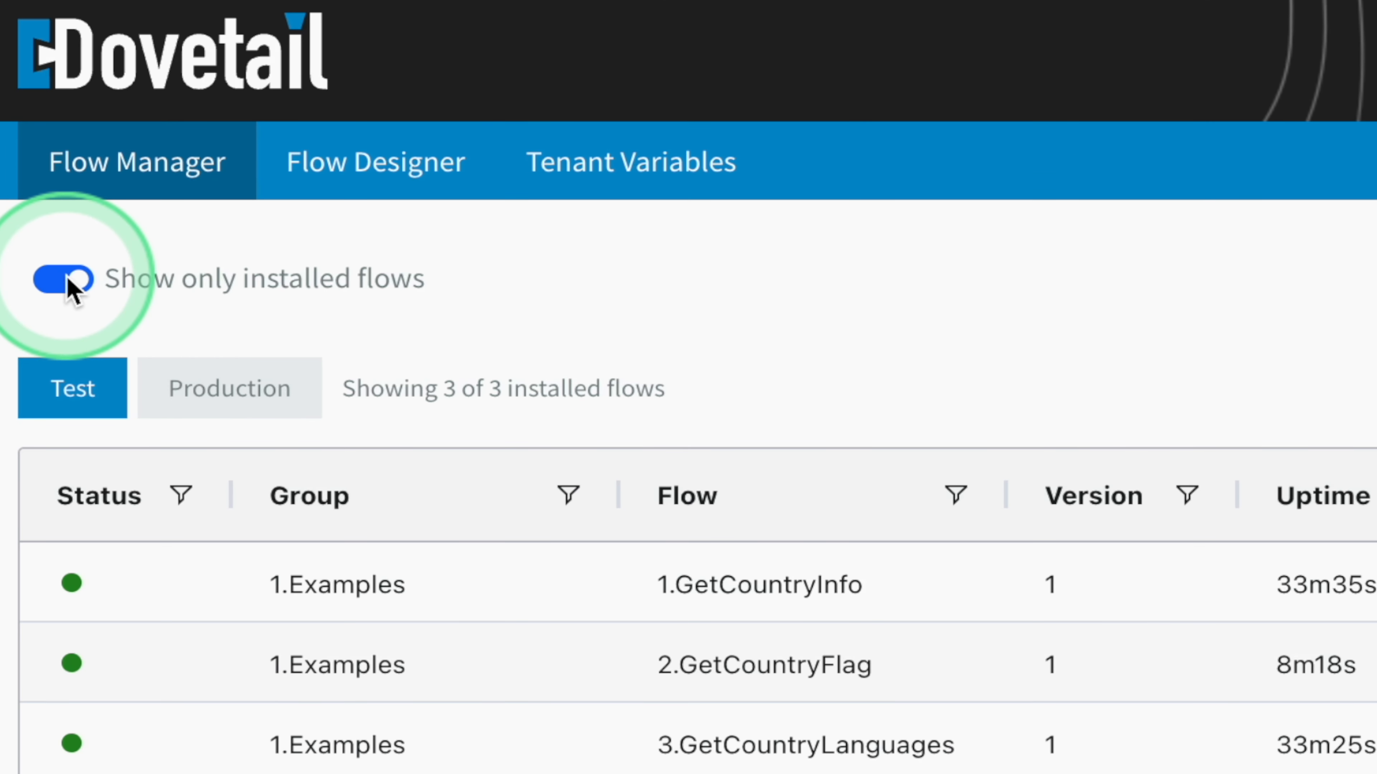
left_click(68, 278)
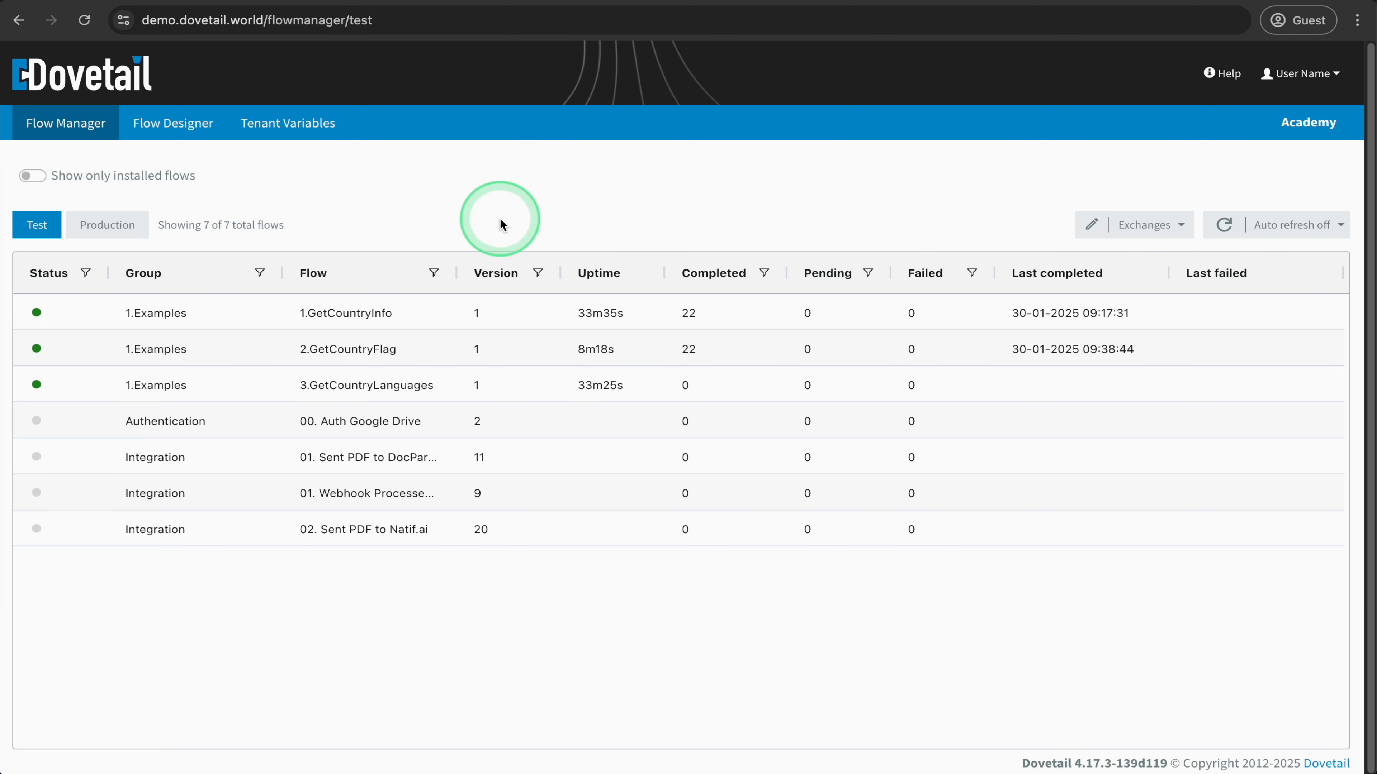
- Open the transactions of the 2.GetCountryFlag flow
left_click(194, 352)
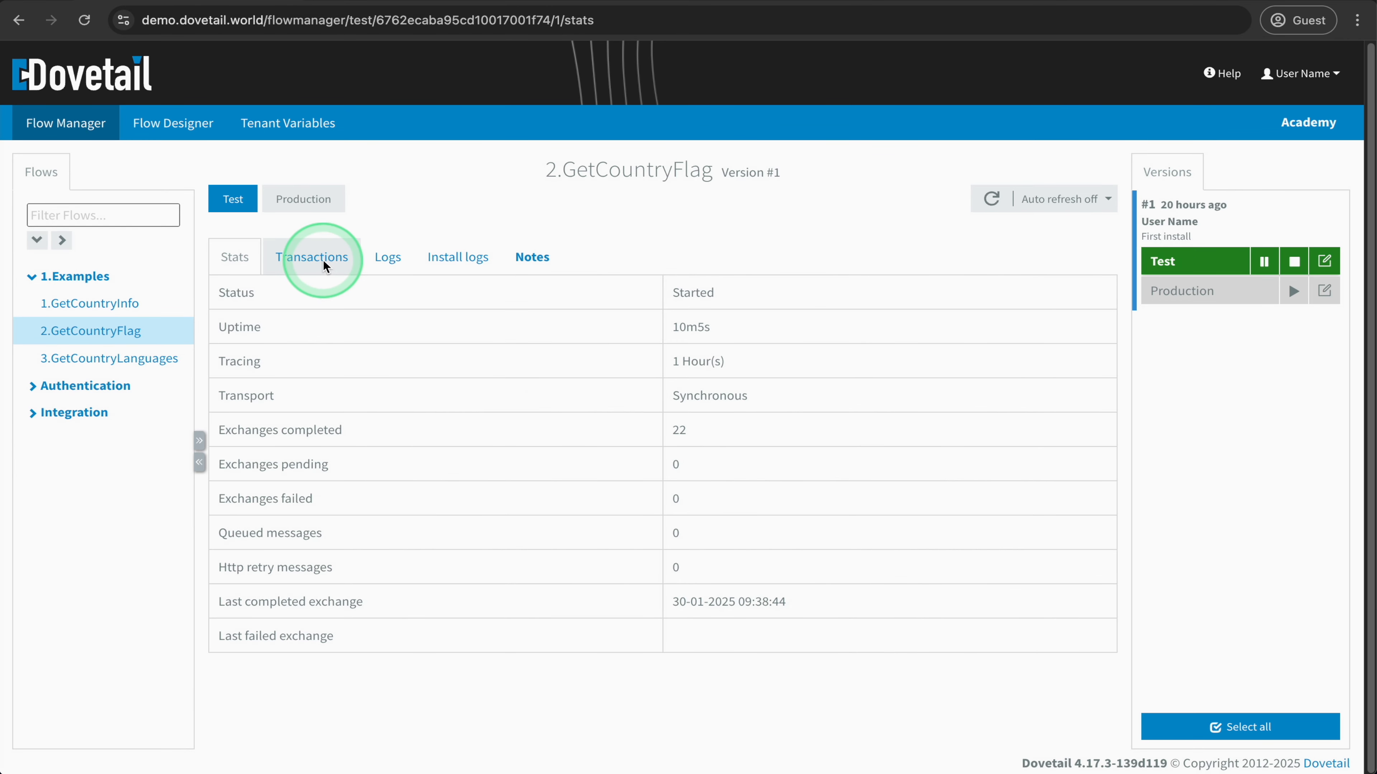
left_click(323, 259)
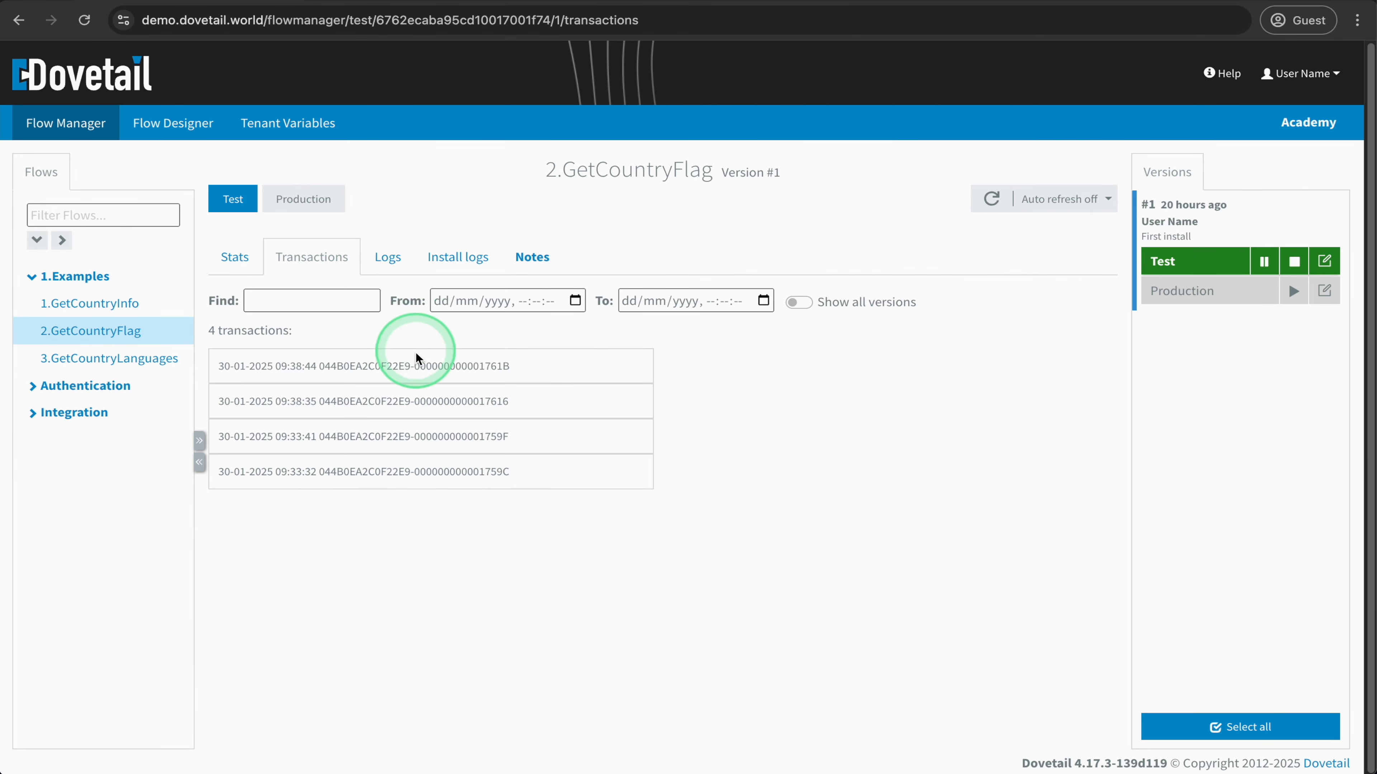
- Open the 09:38:35 transaction and examine the apikey and country headers of its InboundHttpsComponent
left_click(408, 397)
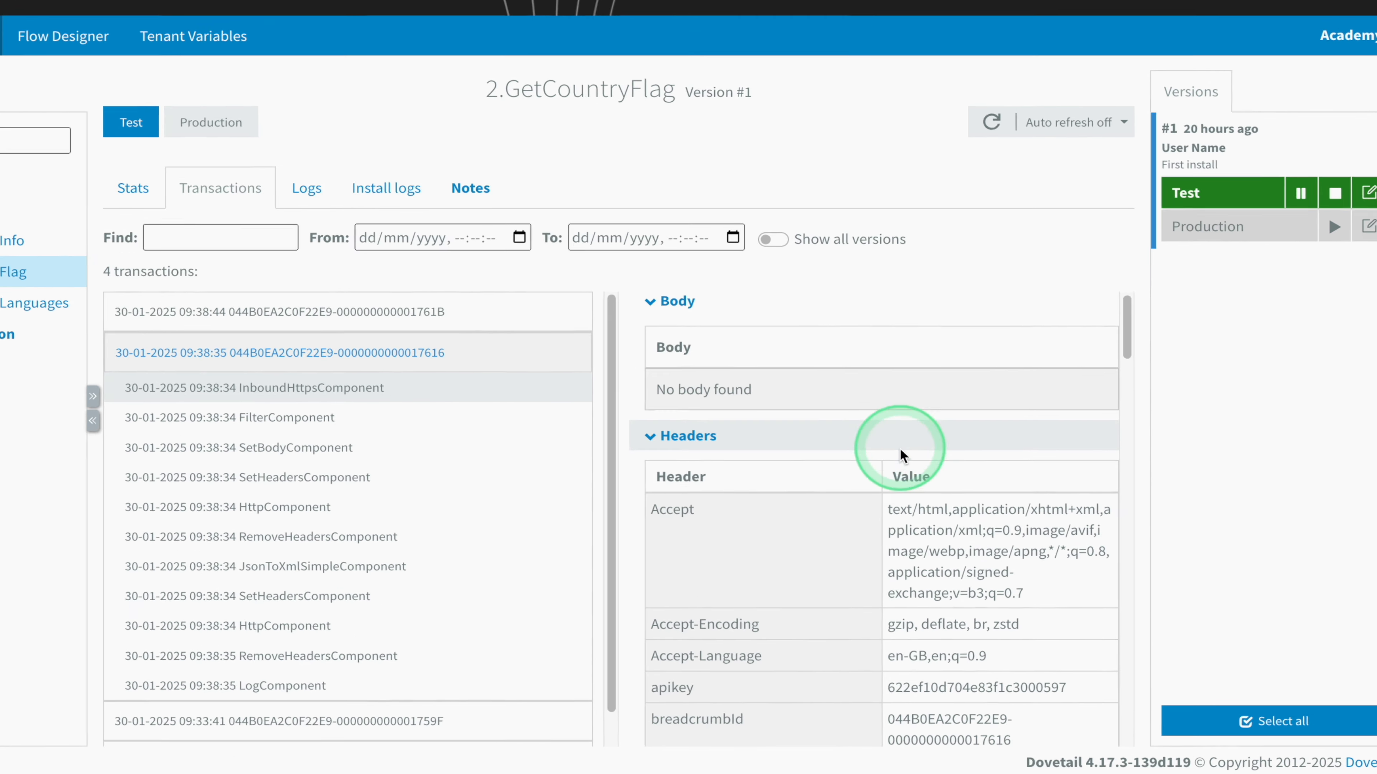
scroll(835, 569, "down", 1)
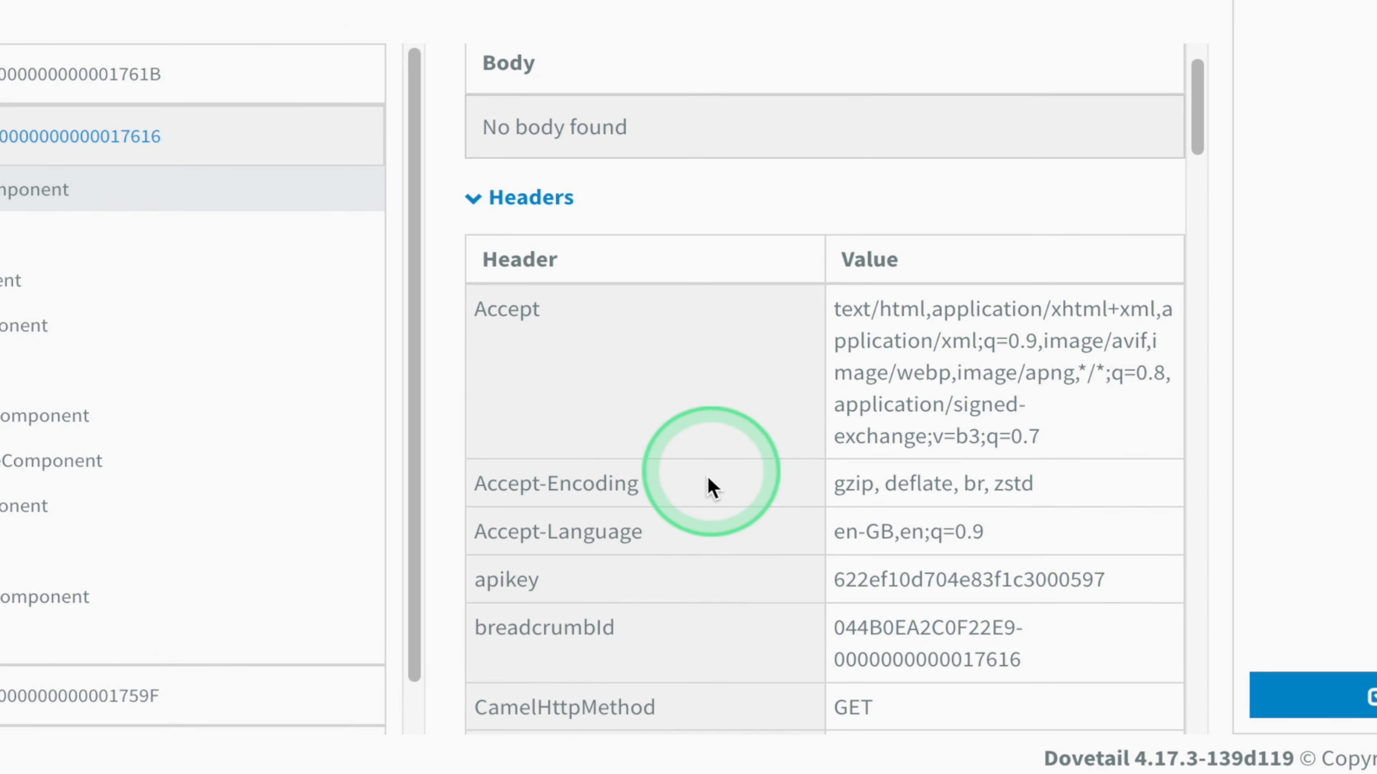
left_click_drag(499, 579, 1011, 579)
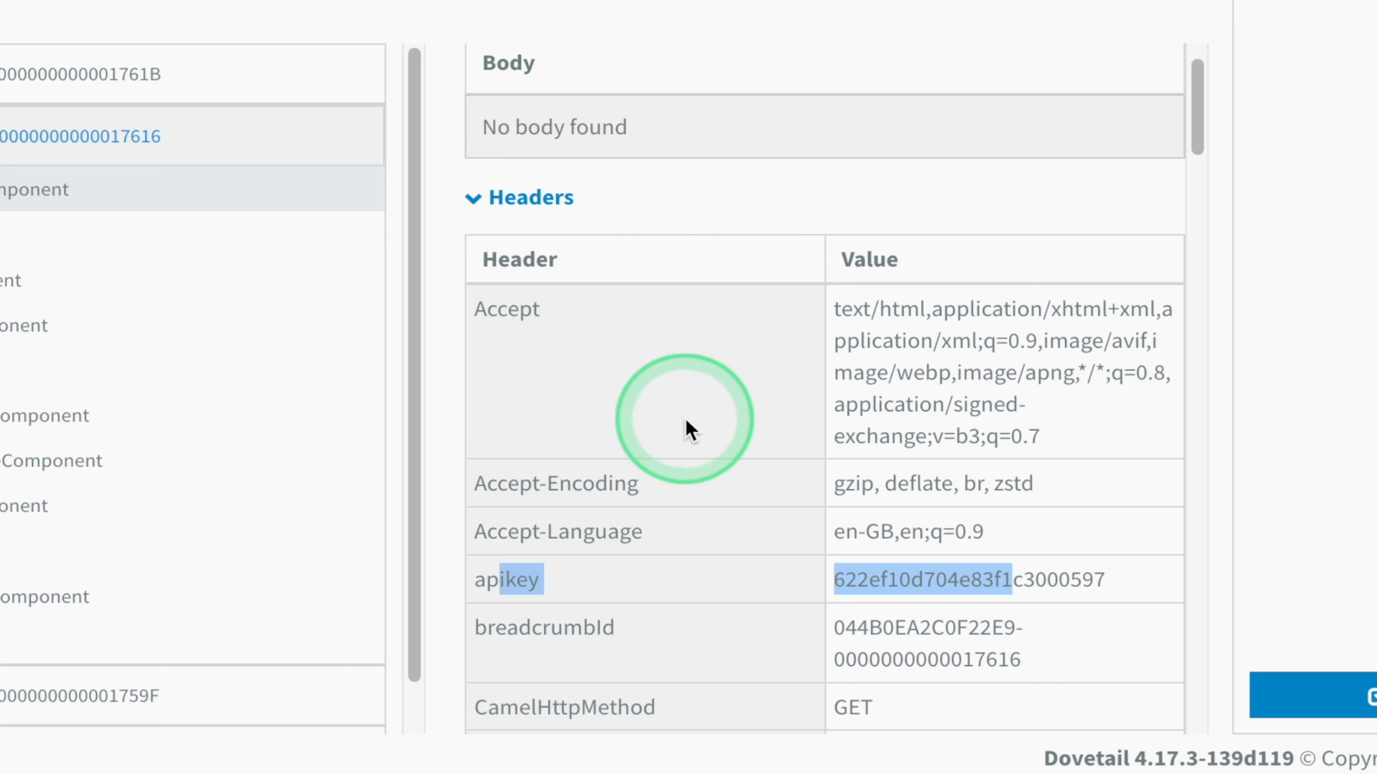
scroll(685, 423, "down", 12)
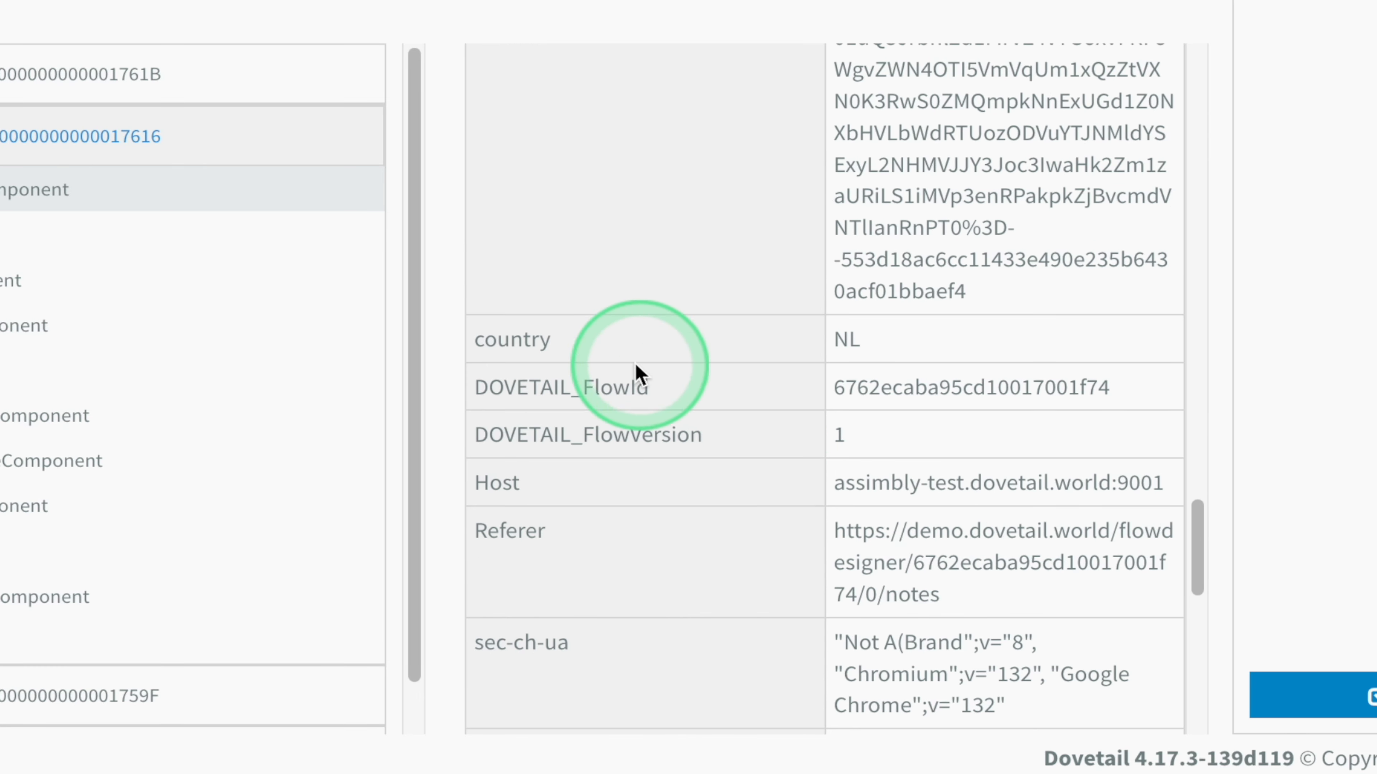
left_click_drag(523, 342, 893, 355)
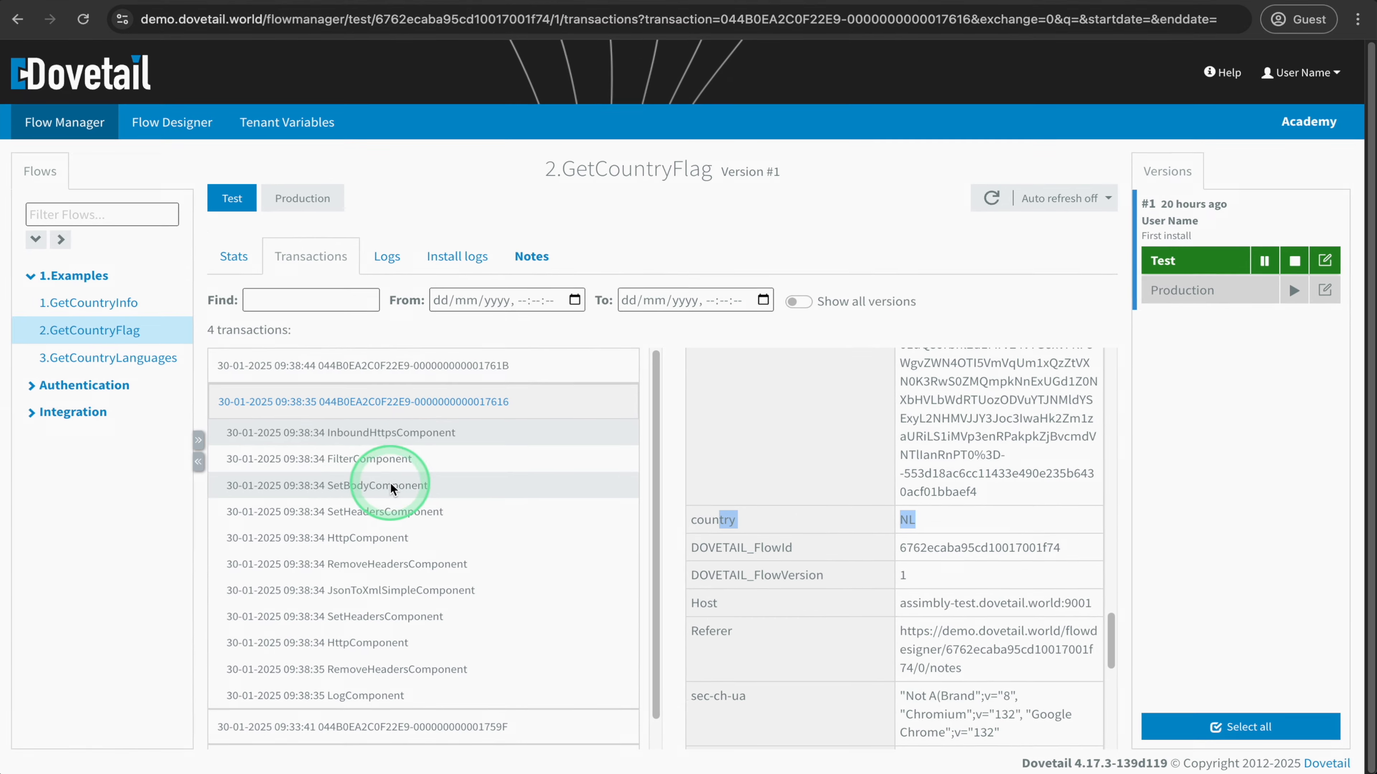
- Compare the transaction's message at the FilterComponent, SetBodyComponent and first SetHeadersComponent, checking the body before and after the body is set
left_click(374, 460)
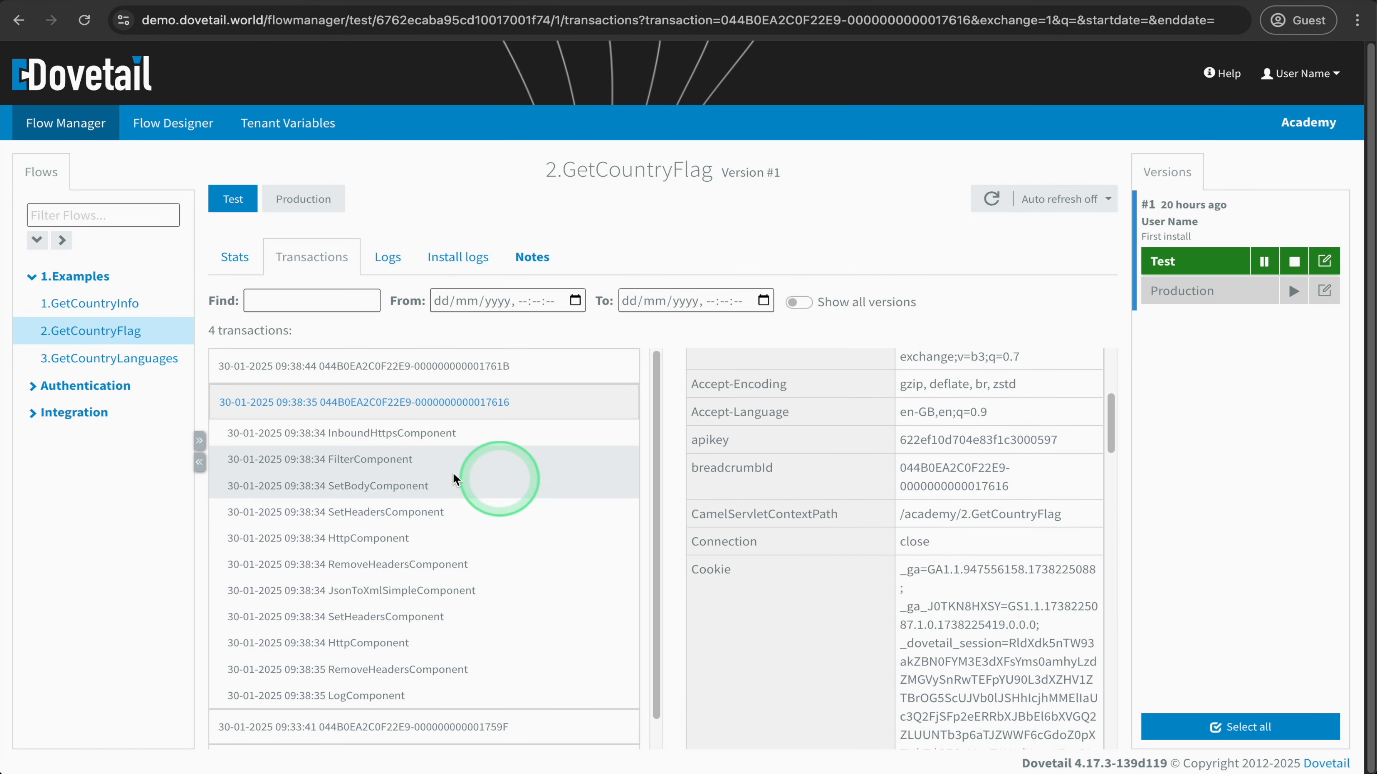
left_click(377, 486)
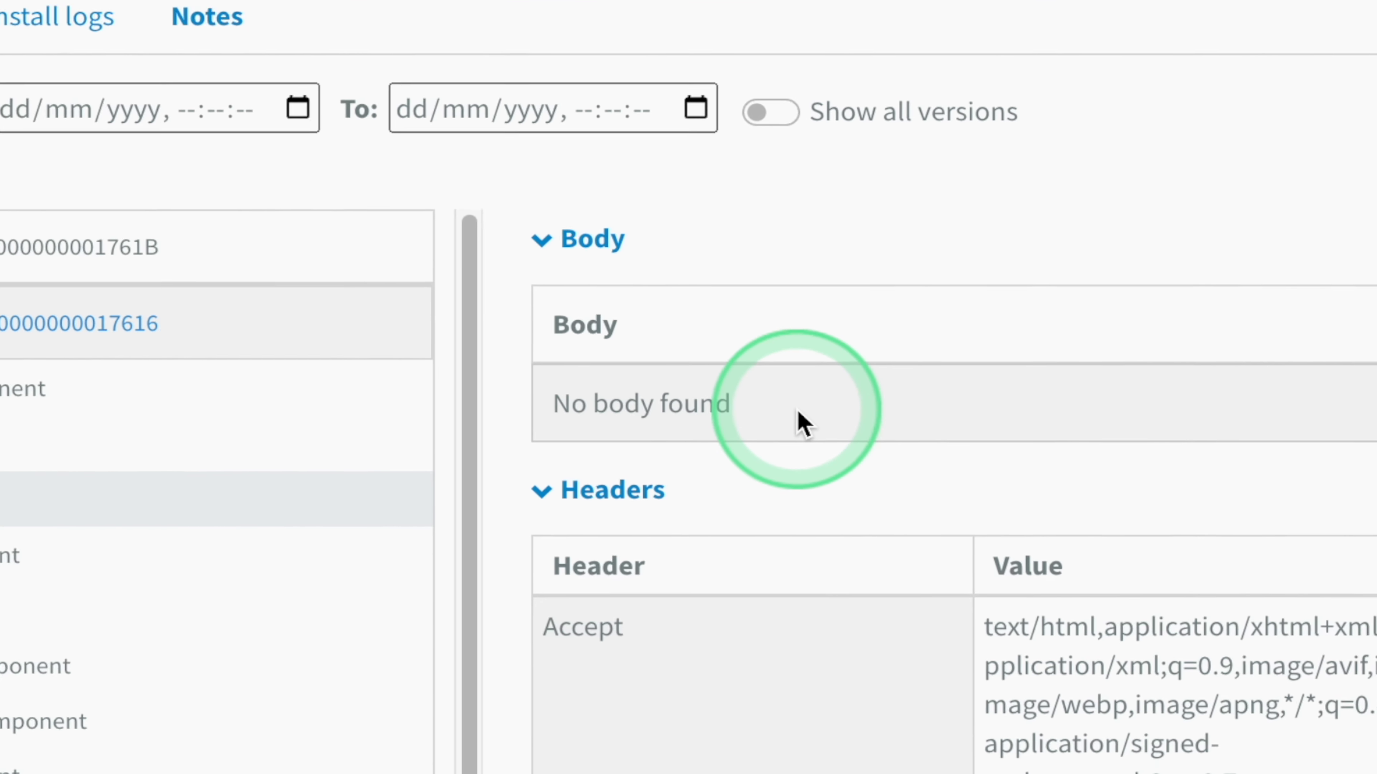
left_click_drag(785, 441, 706, 436)
left_click_drag(560, 390, 538, 400)
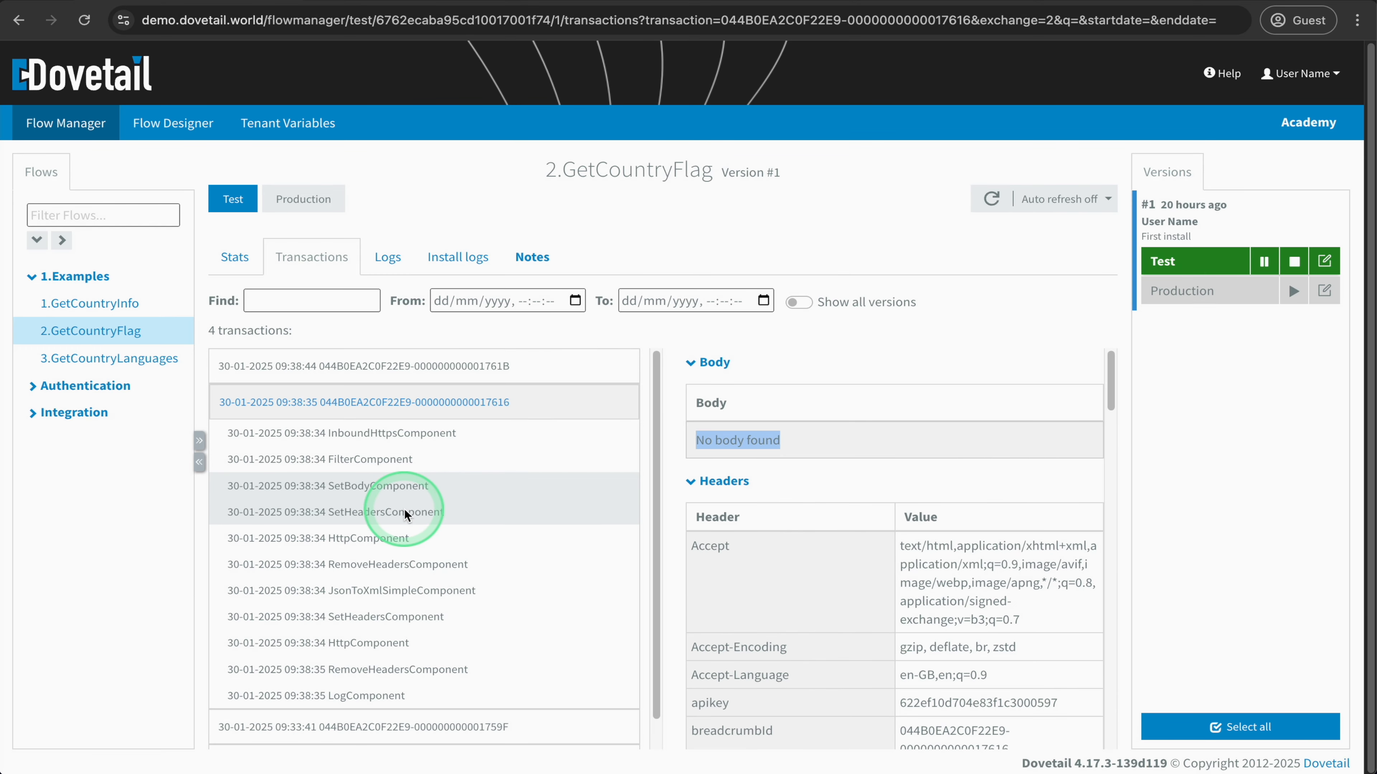
left_click(355, 514)
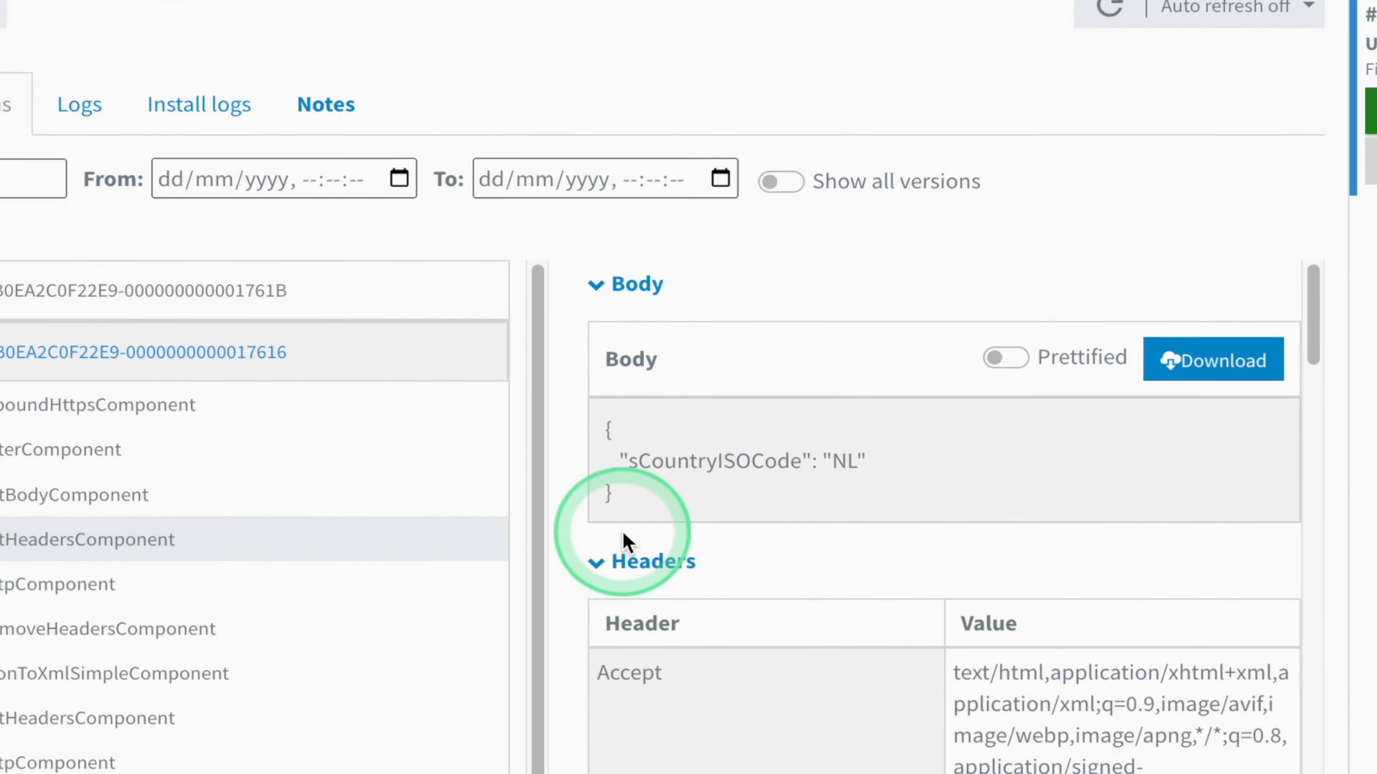
left_click_drag(704, 513, 701, 452)
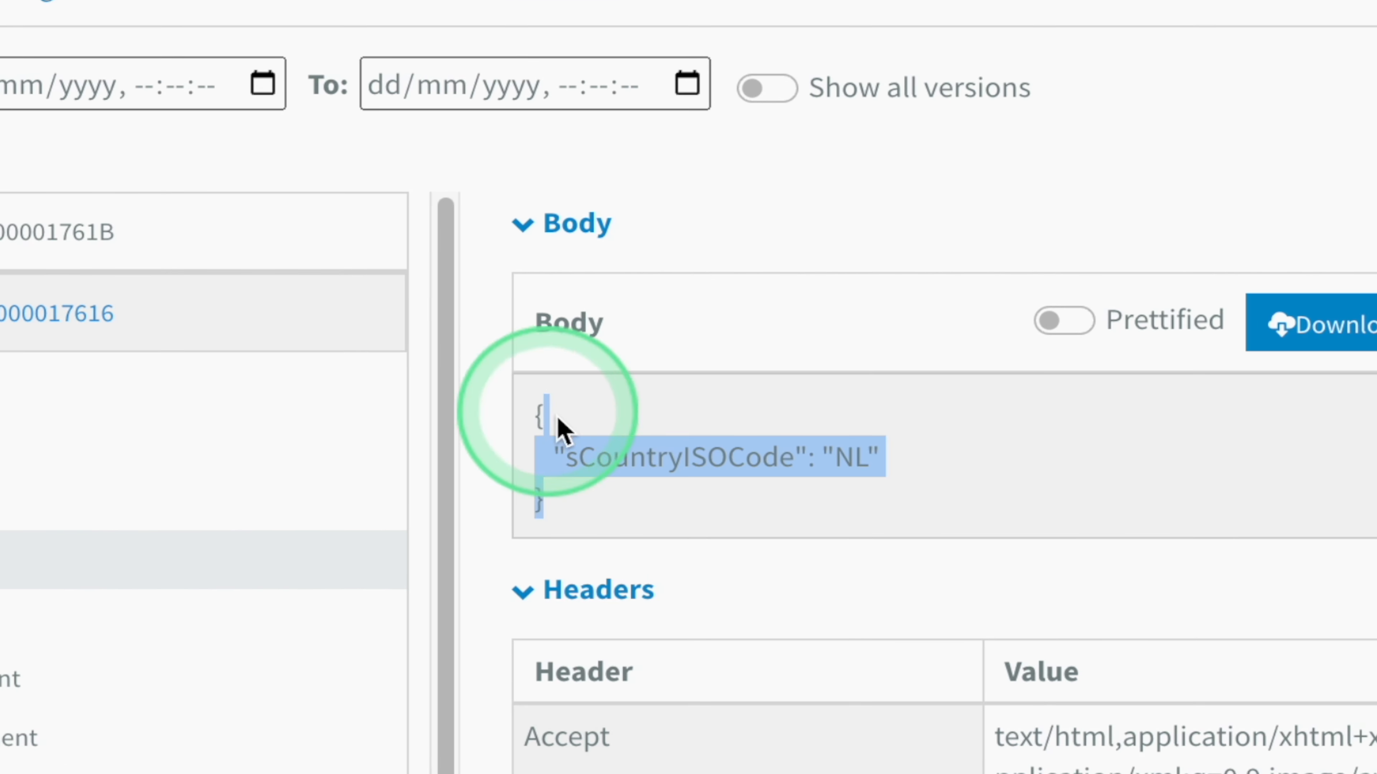
left_click(703, 506)
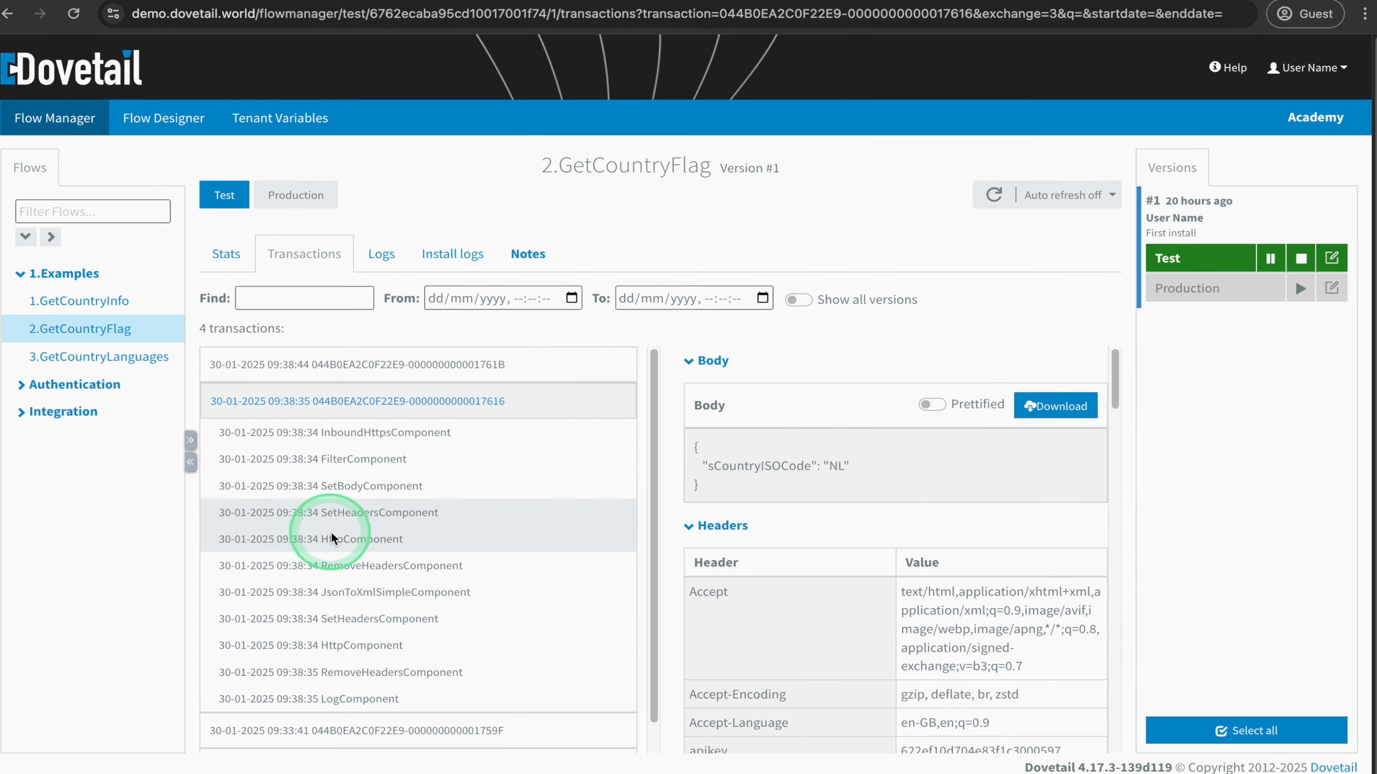
- Check the first HttpComponent's headers, and view the response body at the first RemoveHeadersComponent in prettified form
left_click(349, 542)
scroll(793, 624, "down", 5)
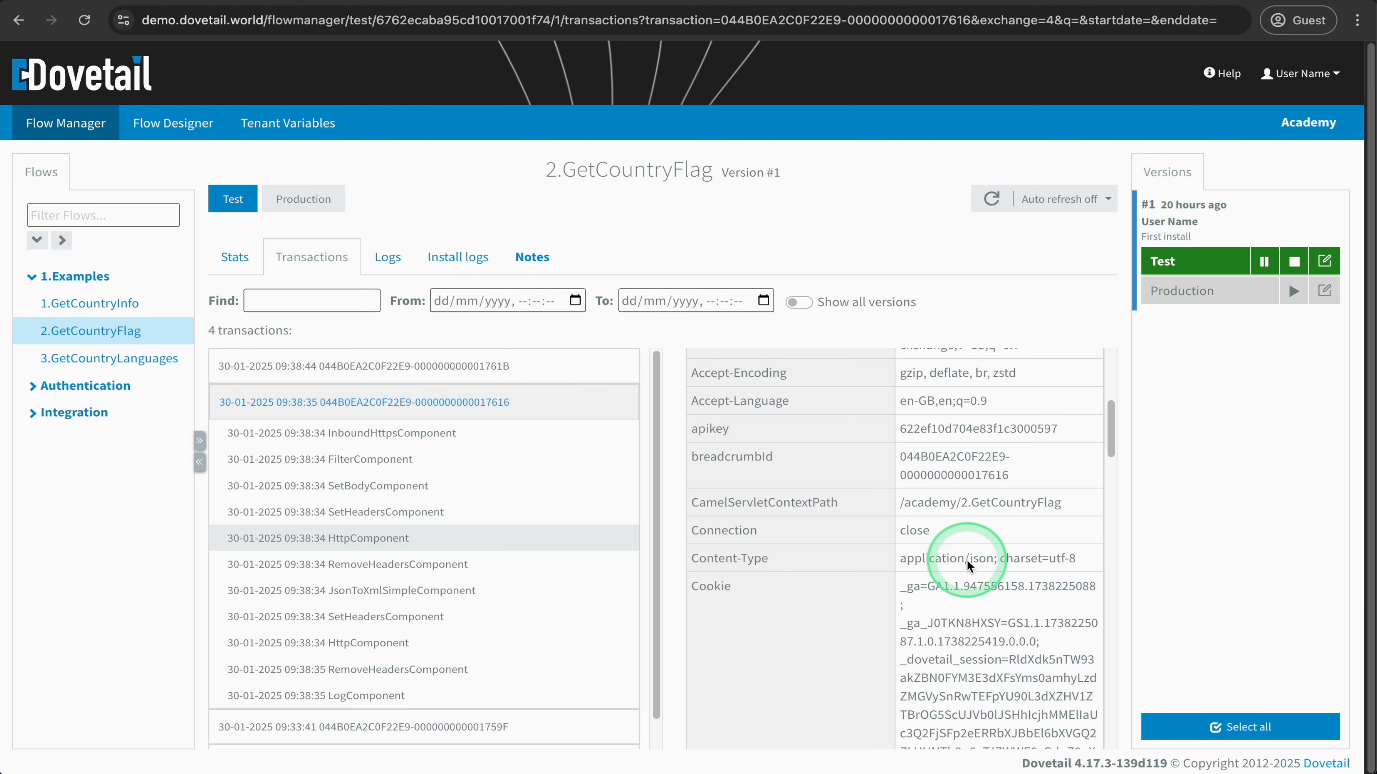
left_click(388, 564)
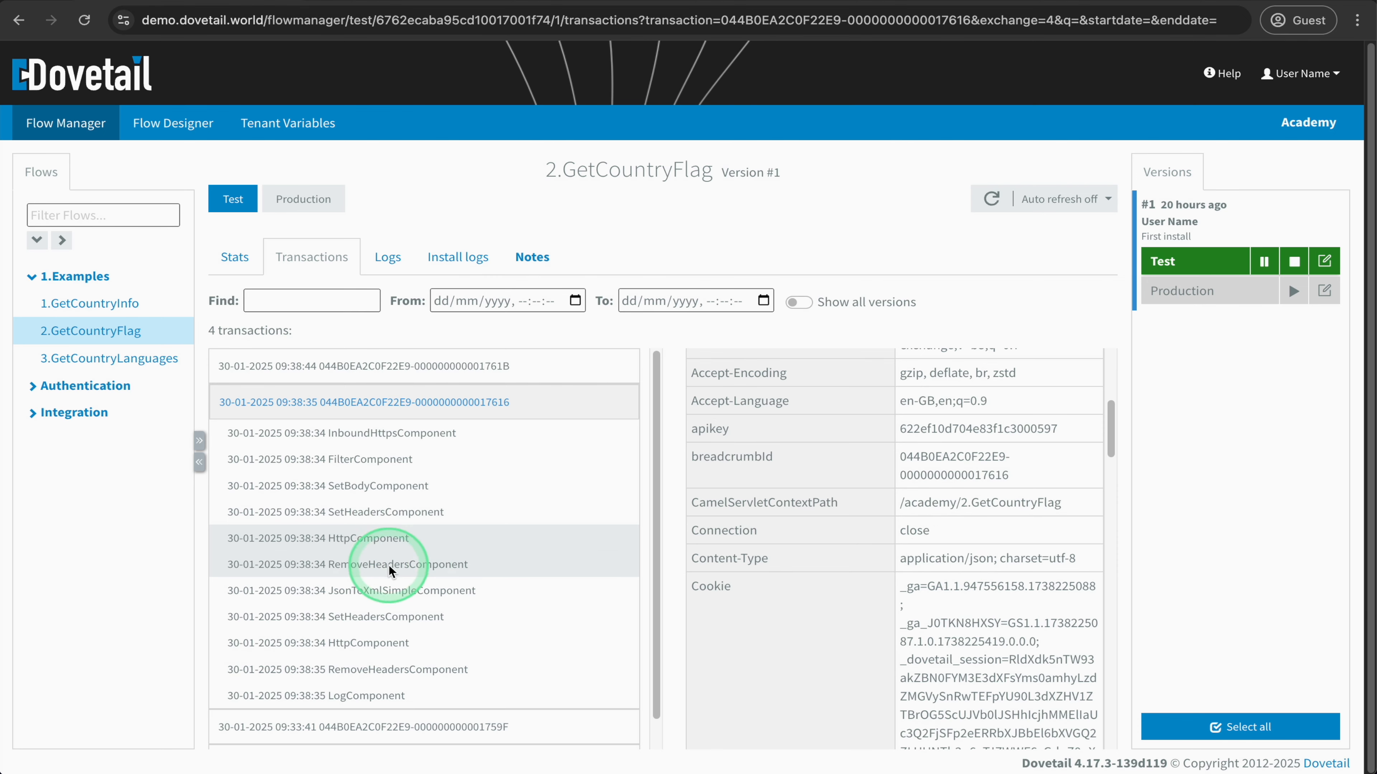
scroll(814, 548, "up", 6)
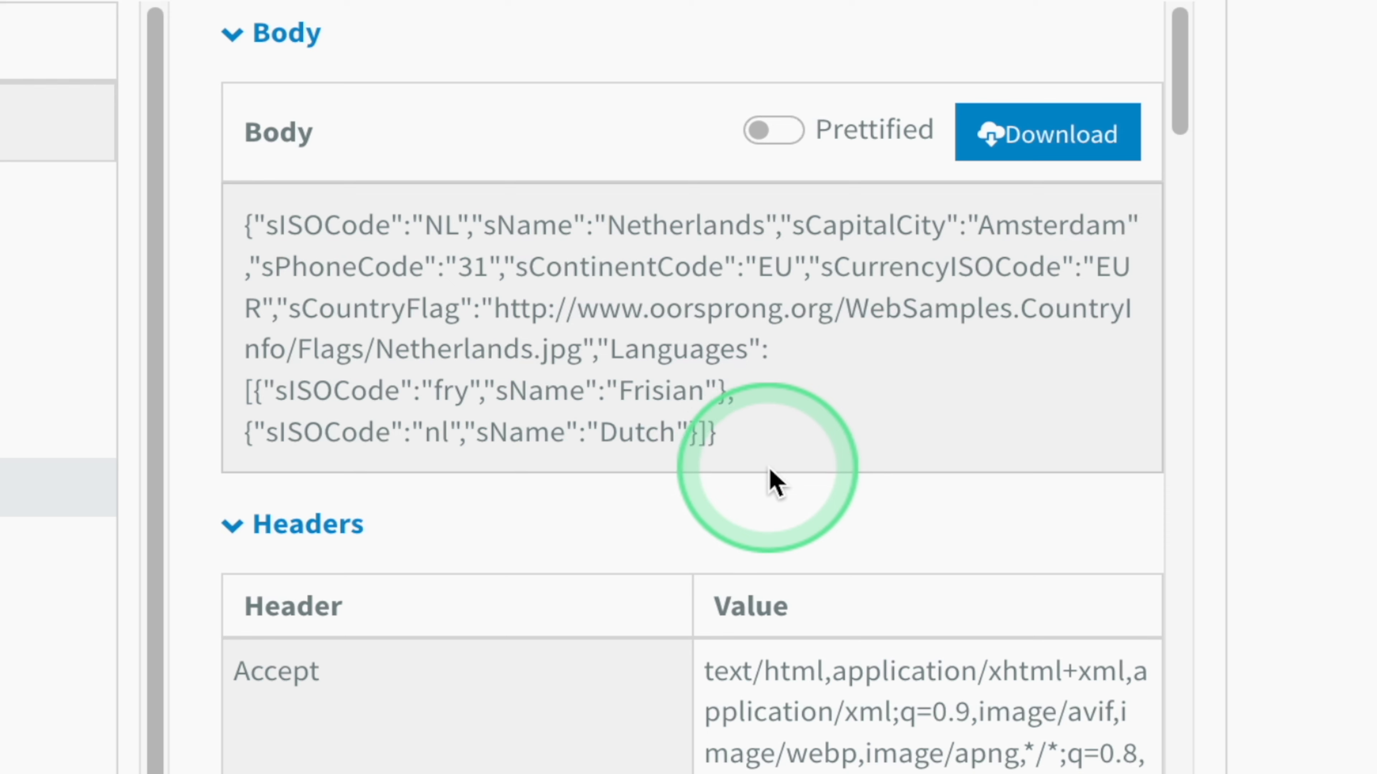
left_click(783, 133)
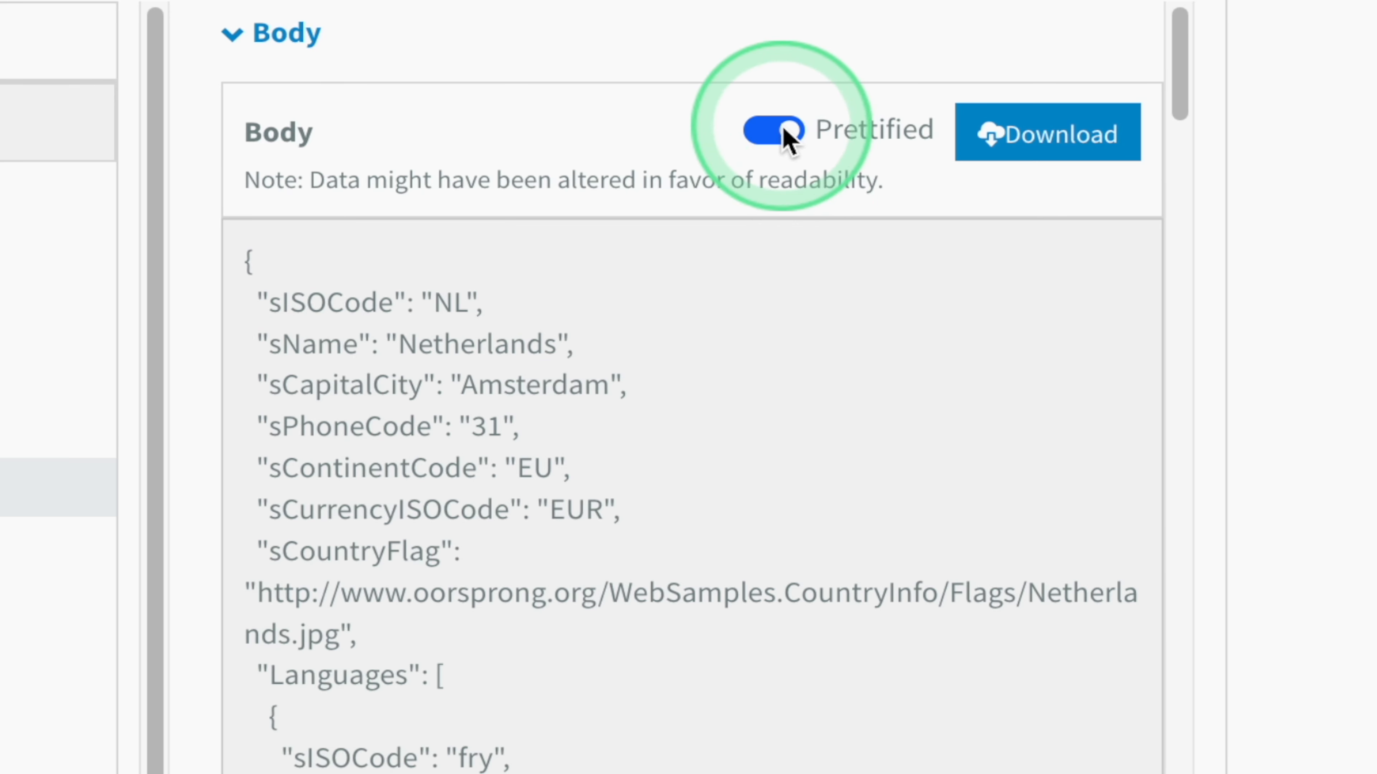
scroll(753, 404, "down", 1)
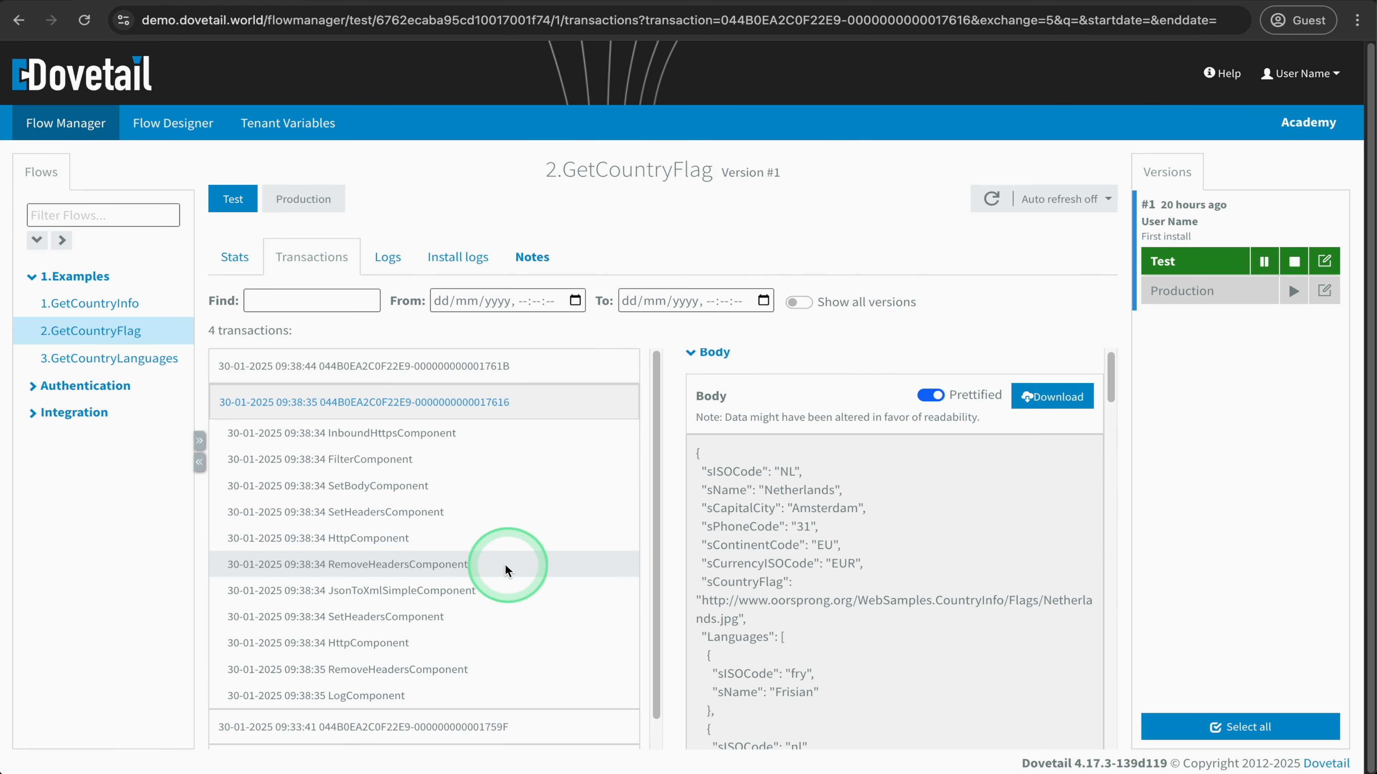
- Compare the message at the JsonToXmlSimpleComponent with the converted XML body and headers at the second SetHeadersComponent
left_click(396, 589)
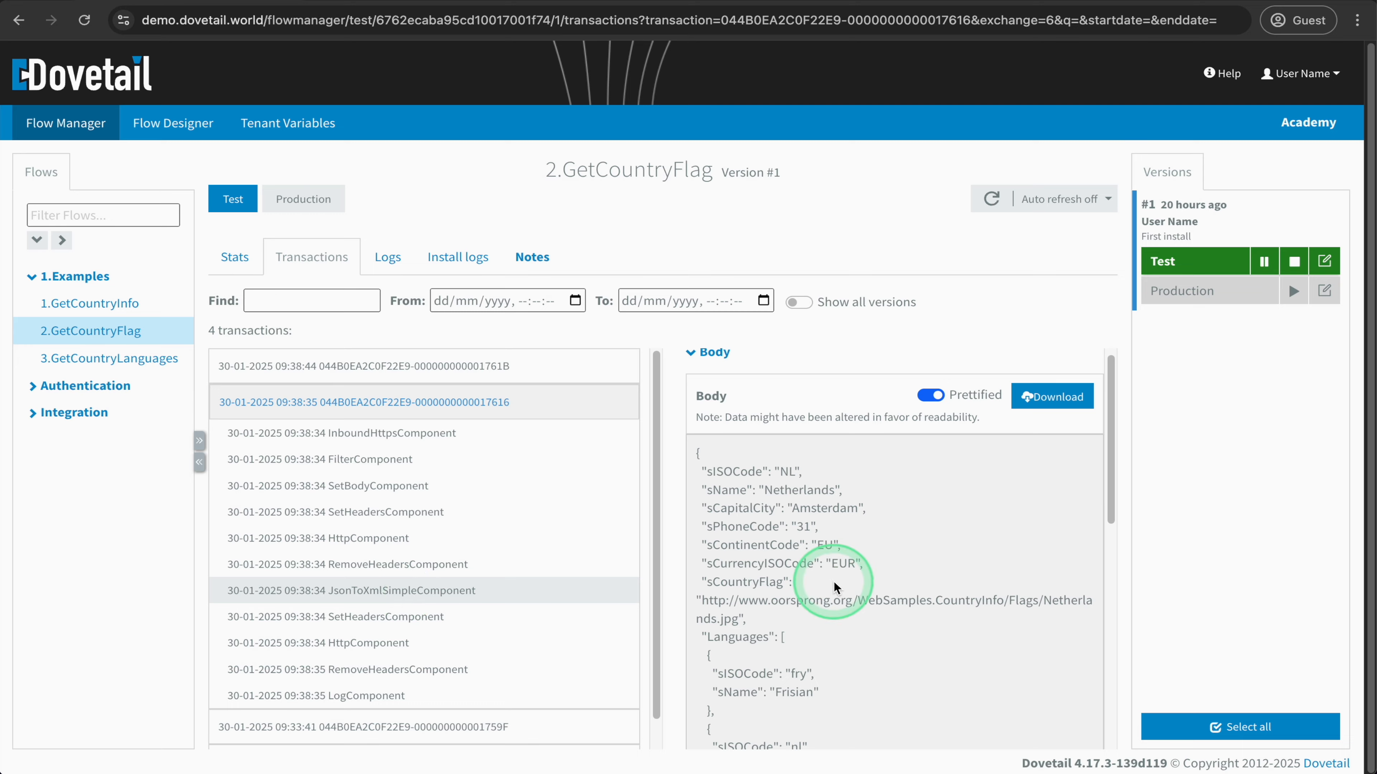
scroll(834, 582, "down", 5)
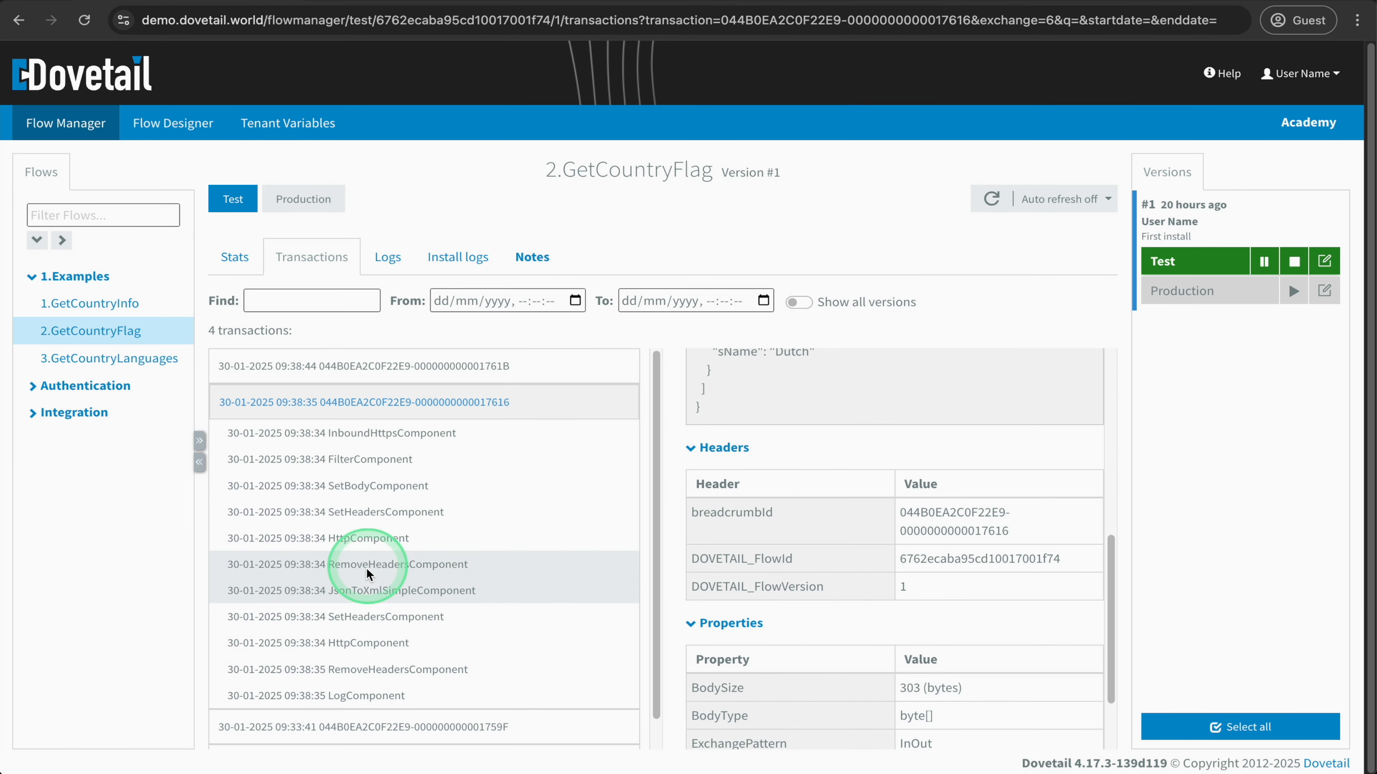
left_click(363, 616)
scroll(783, 557, "up", 2)
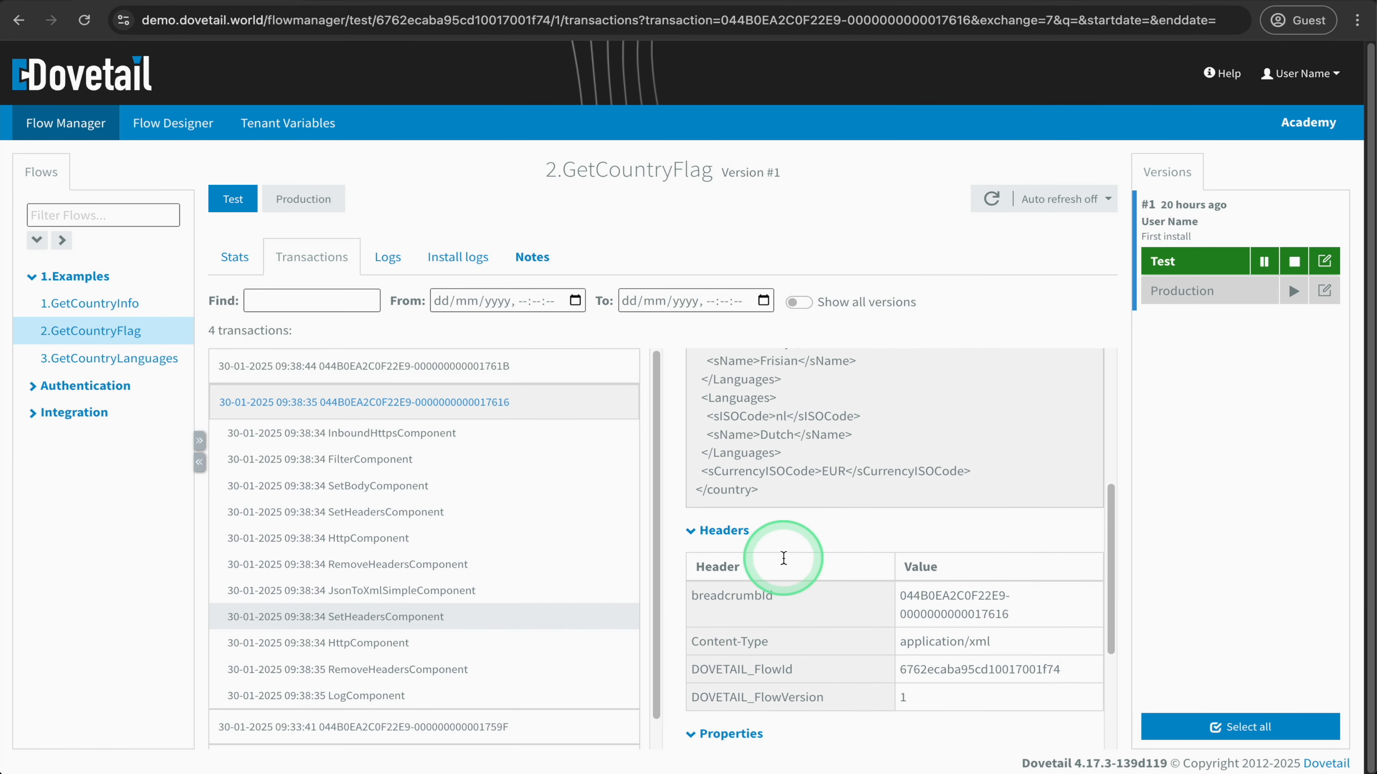
scroll(784, 558, "up", 1)
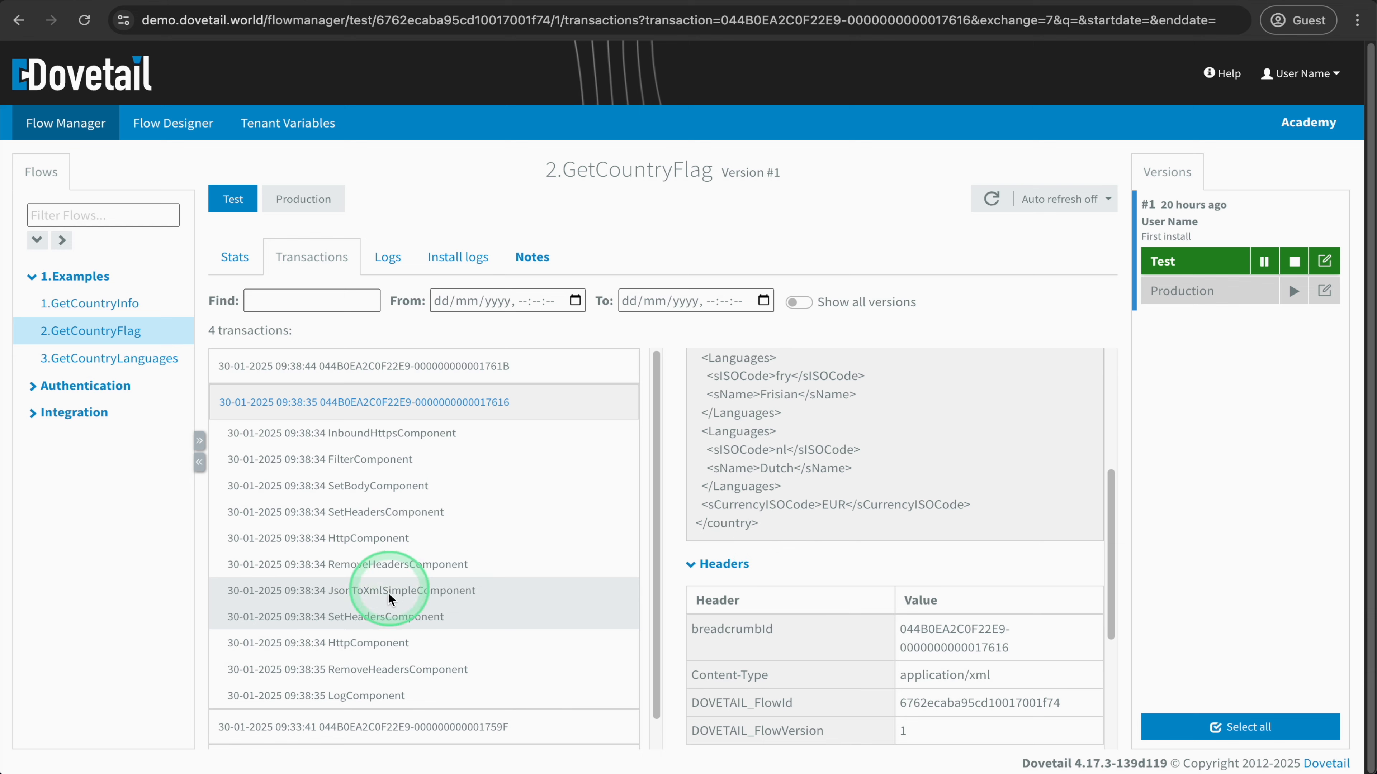
- Examine the second HttpComponent's message, comparing the sCountryFlag element in the XML body with the flagUrl header
left_click(378, 642)
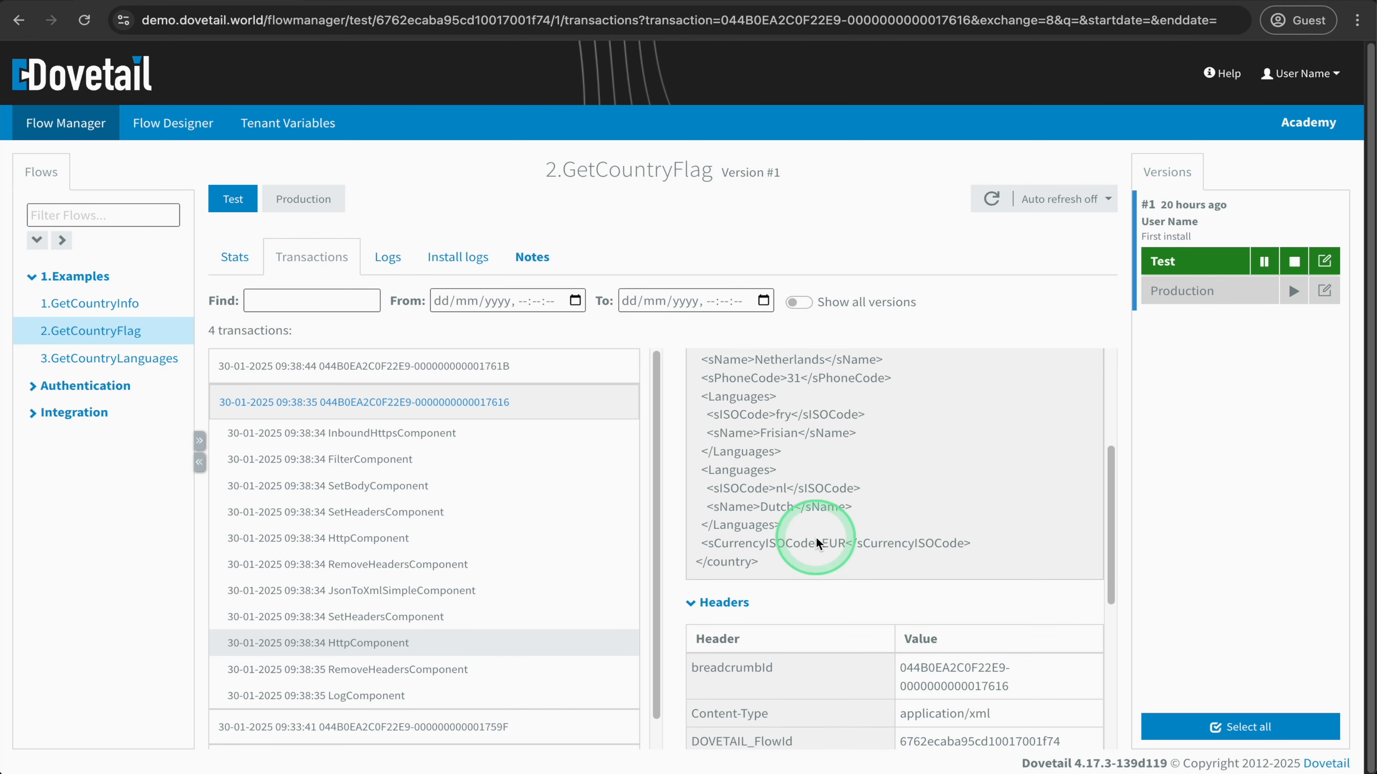
scroll(816, 536, "up", 2)
left_click_drag(702, 374, 734, 377)
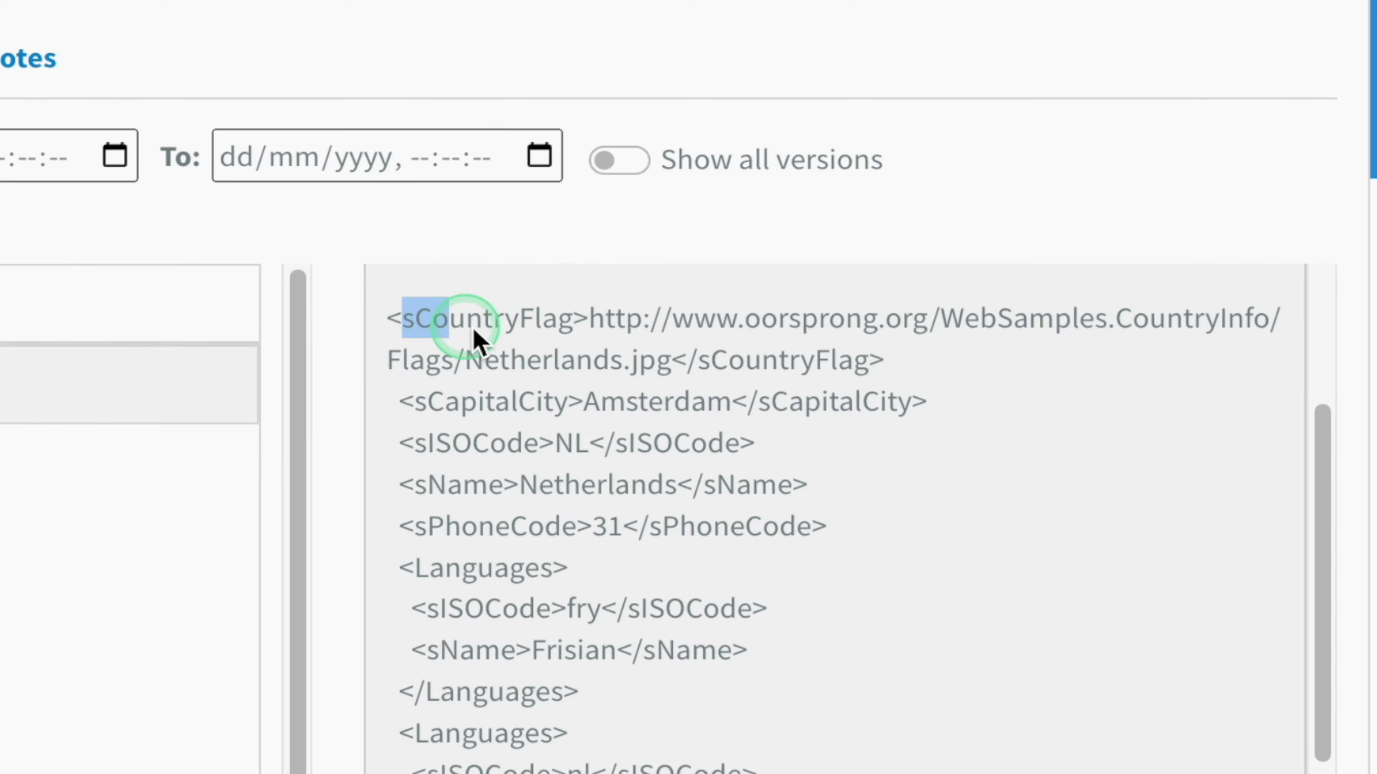
left_click_drag(476, 338, 869, 362)
scroll(823, 523, "down", 3)
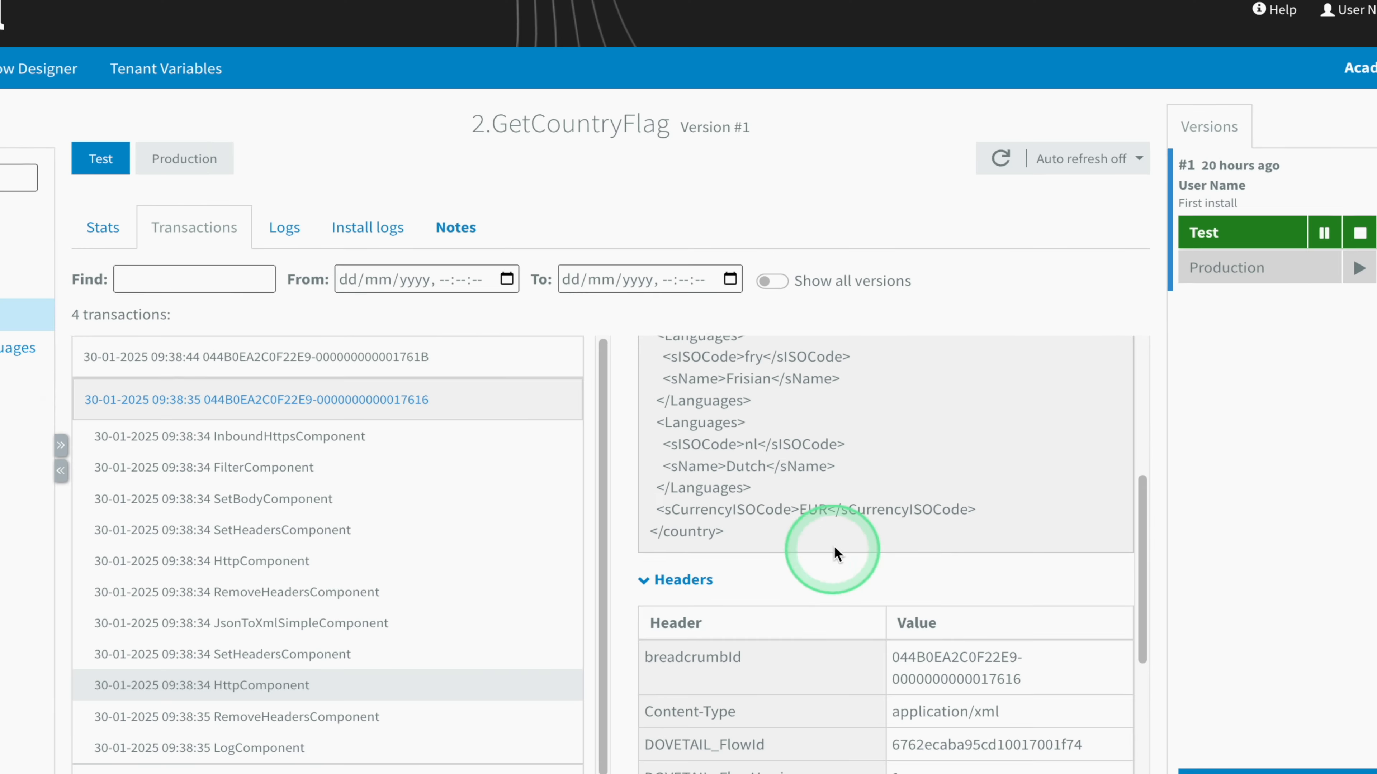
scroll(835, 549, "down", 2)
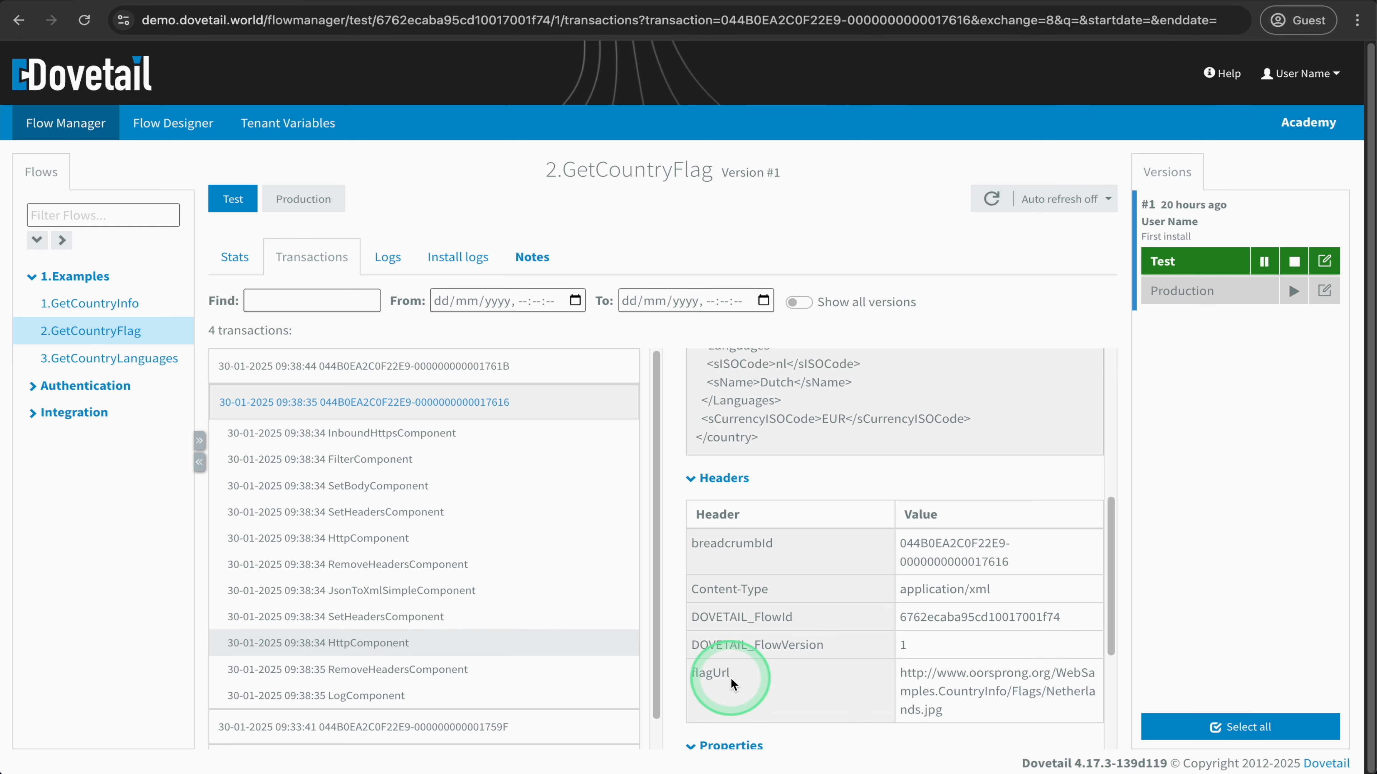
- Inspect the body and headers returned to the last RemoveHeadersComponent, and the message reaching the LogComponent
left_click(463, 669)
scroll(845, 597, "up", 6)
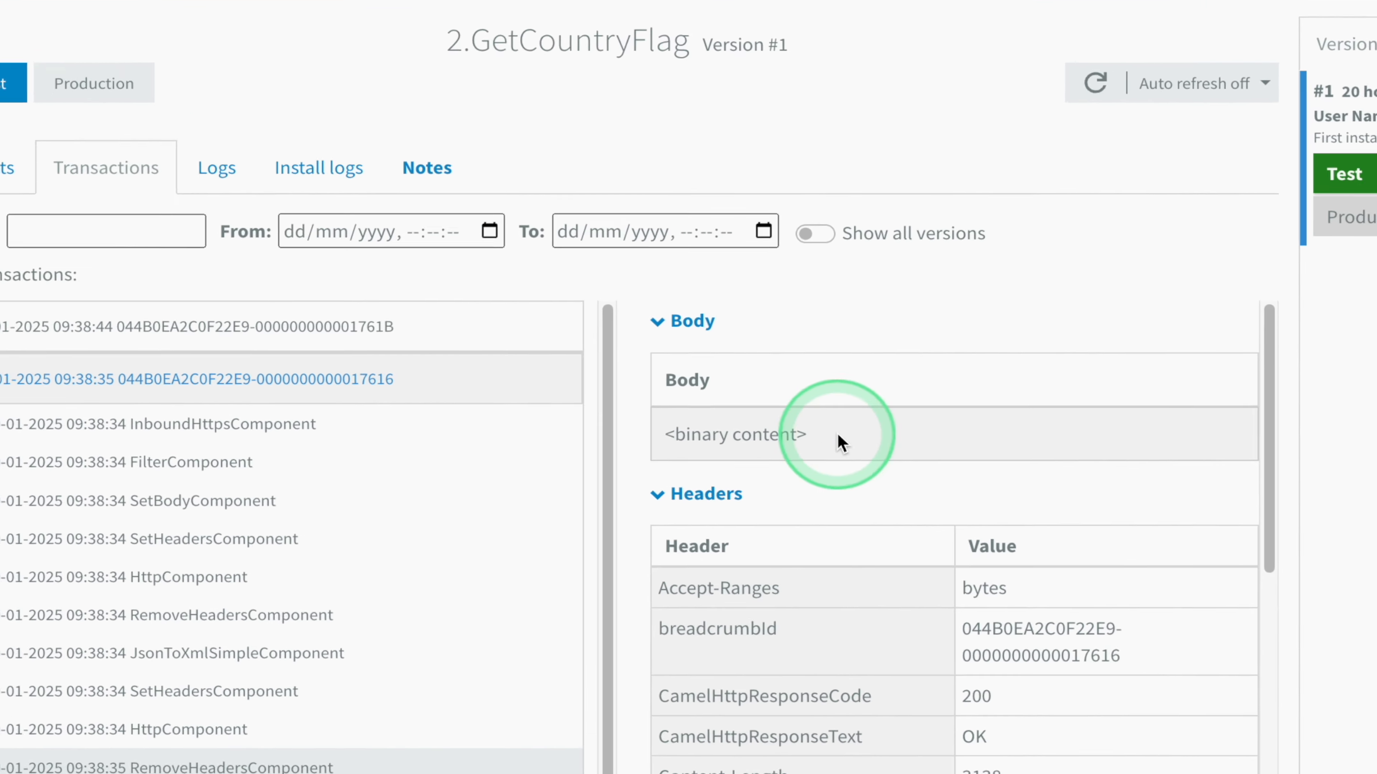
left_click_drag(839, 438, 671, 437)
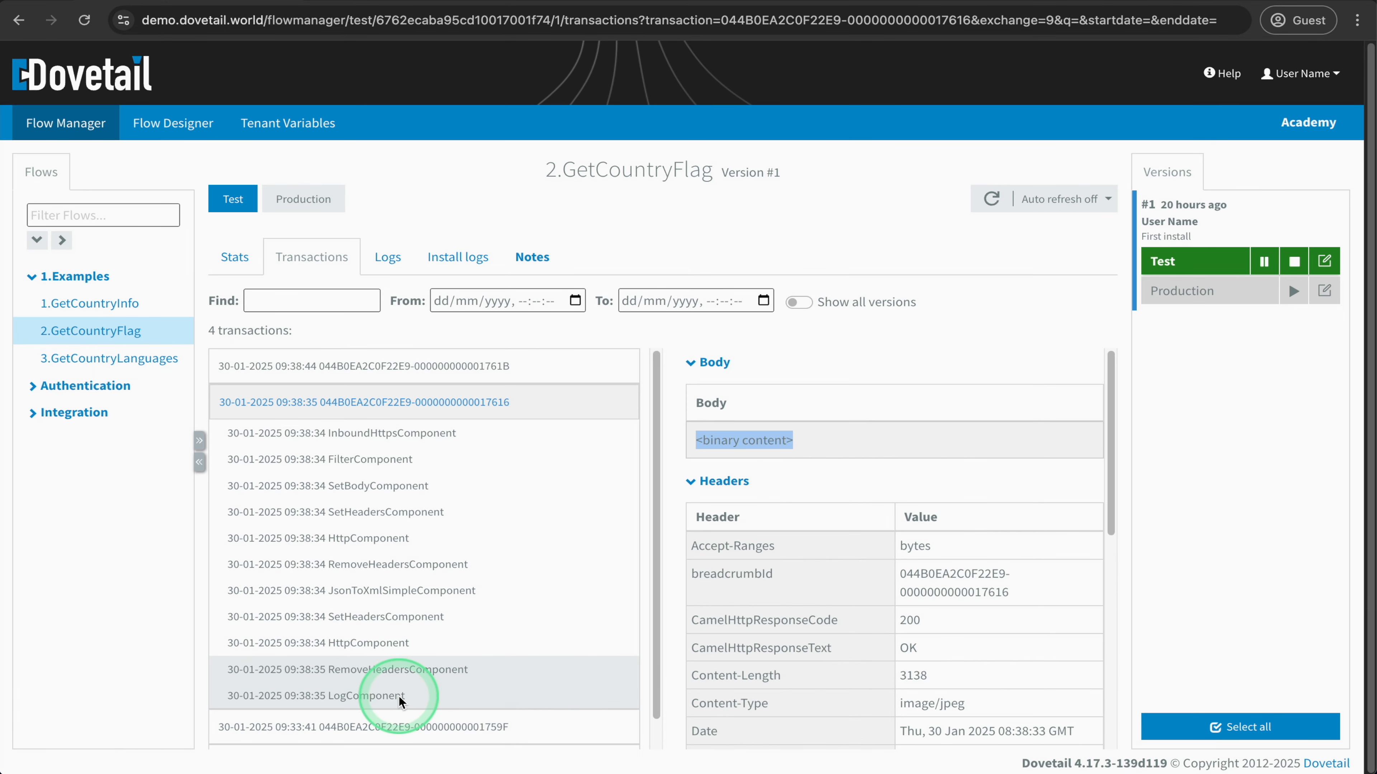
left_click(399, 696)
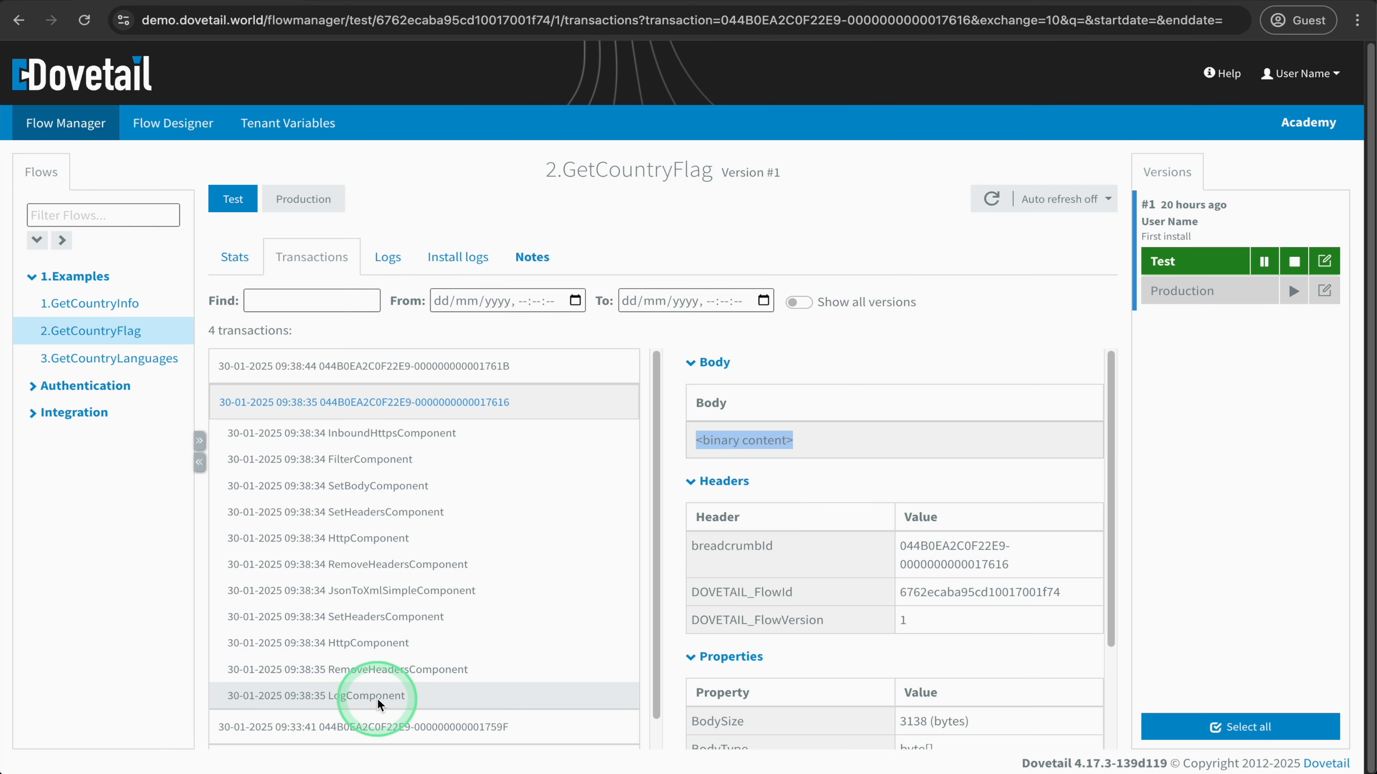
- Open the logs of the 2.GetCountryFlag flow and read through the logged message bodies
left_click(397, 262)
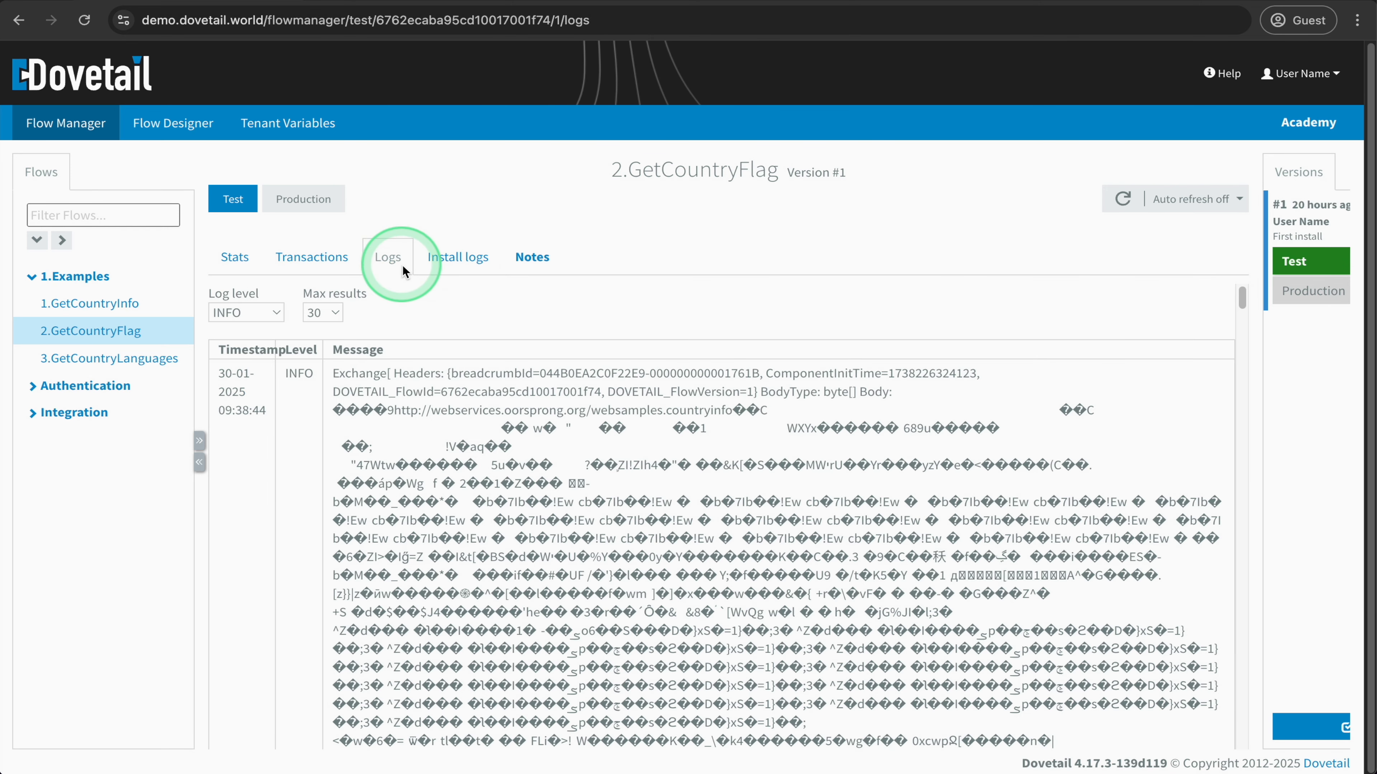
left_click_drag(342, 412, 727, 519)
scroll(723, 488, "down", 7)
scroll(726, 509, "down", 1)
- Return to the flow's transactions, open the 09:38:44 transaction and check the request body at its first HttpComponent
left_click(254, 268)
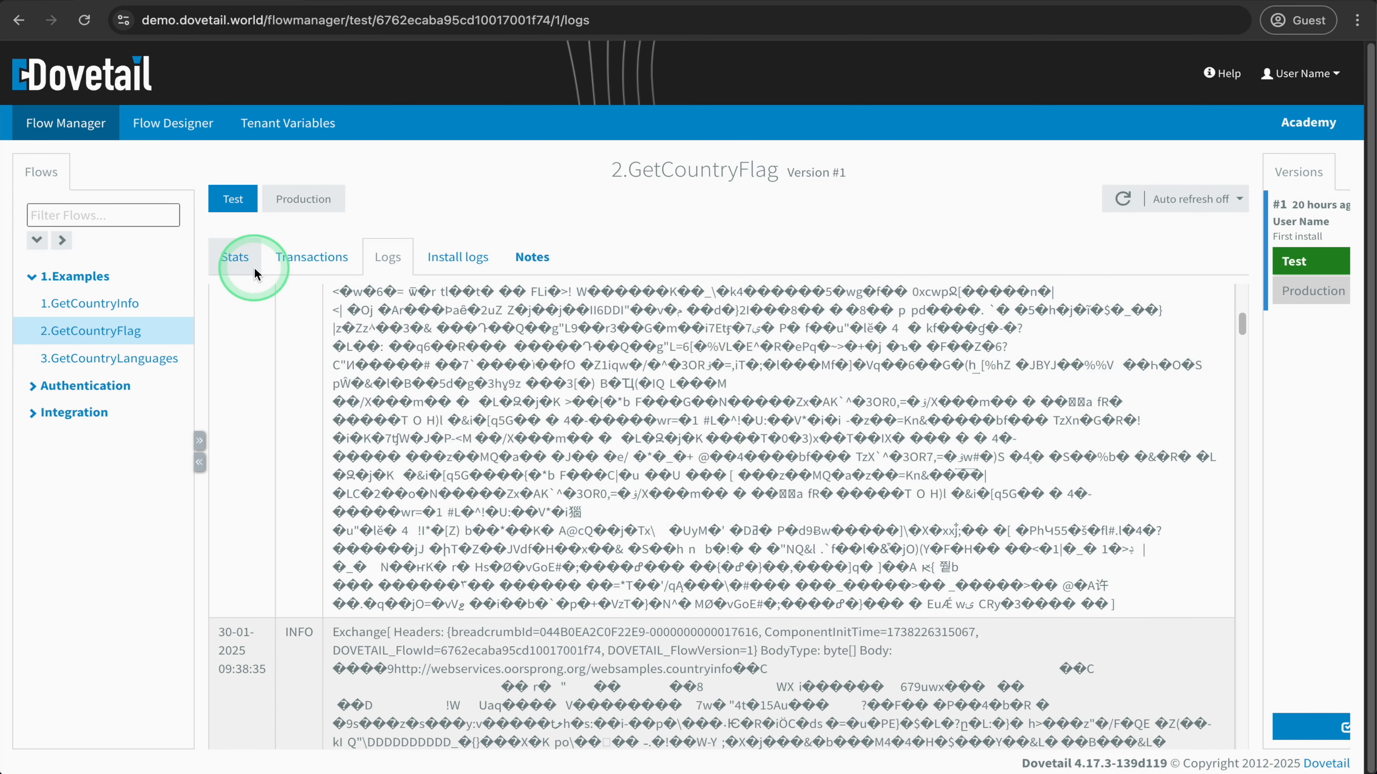
left_click(310, 261)
left_click(328, 365)
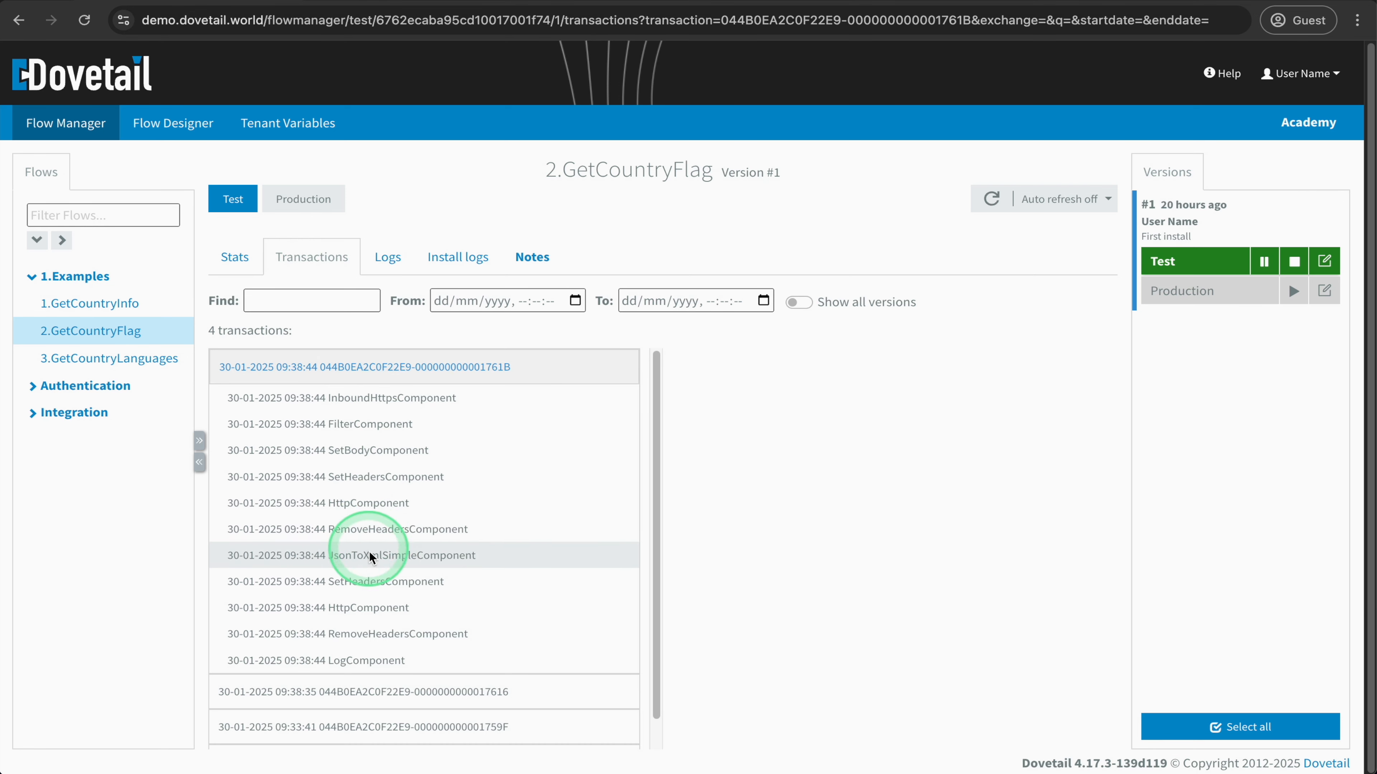
left_click(377, 507)
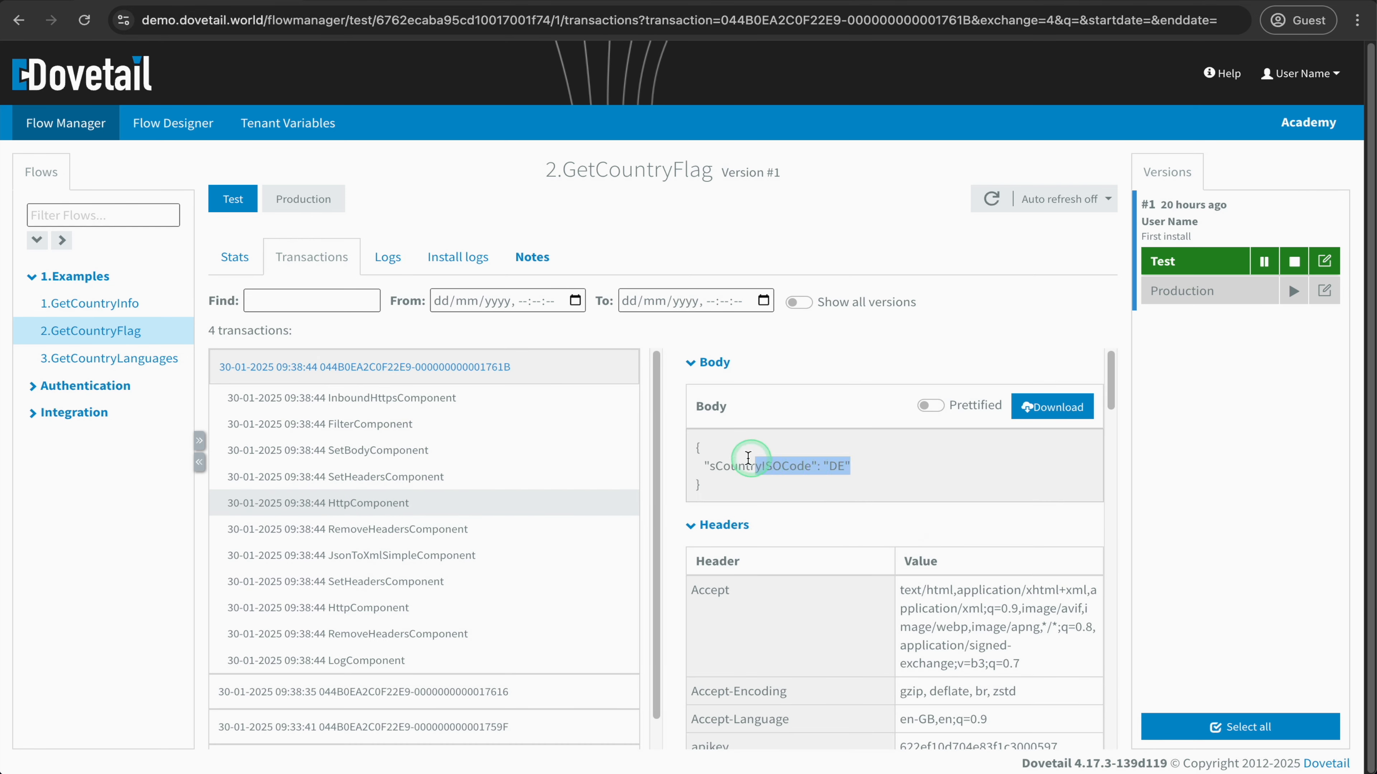
- Go back to the 2.GetCountryFlag logs and examine the body of the newest INFO entry
left_click(351, 375)
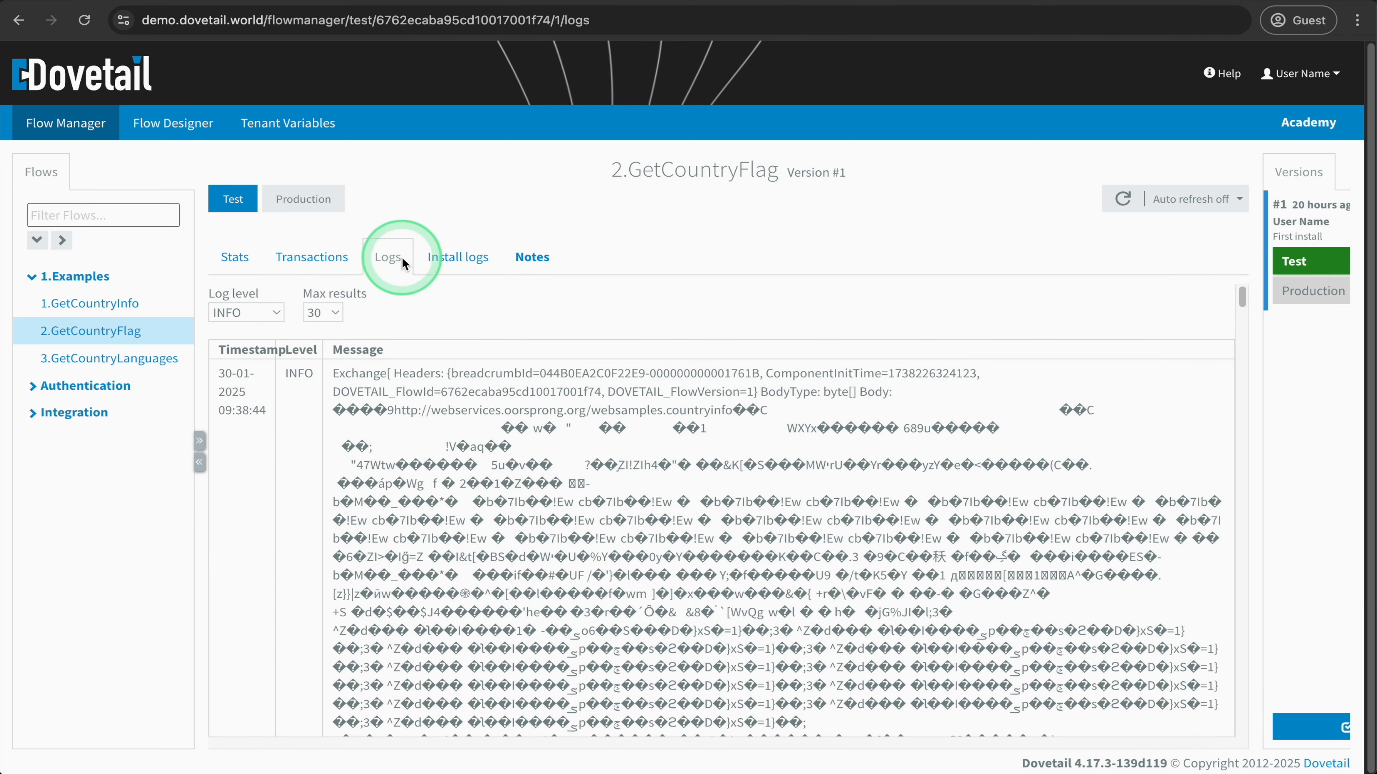
left_click_drag(341, 407, 1081, 524)
left_click(756, 470)
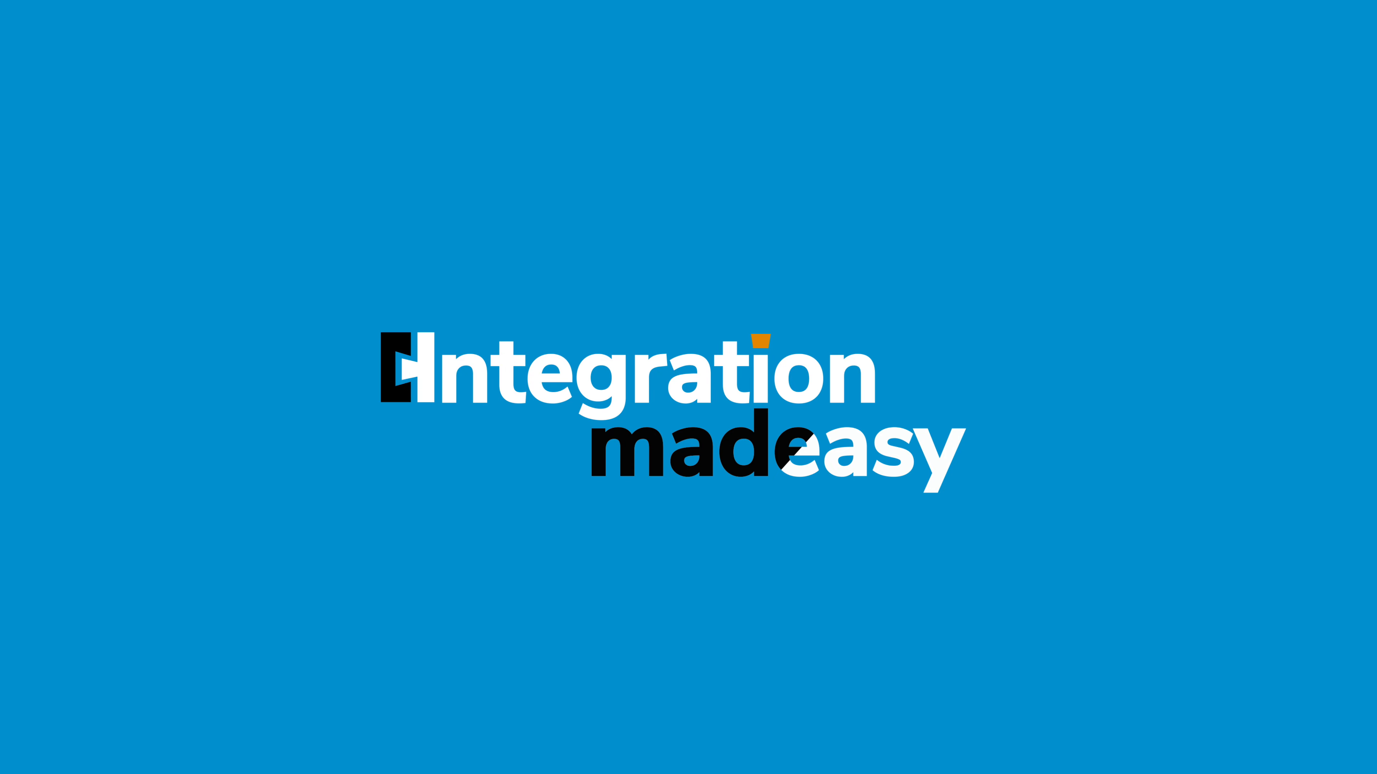
- Open the Split component in the 3.GetCountryLanguages flow and examine its split expression
left_click(331, 359)
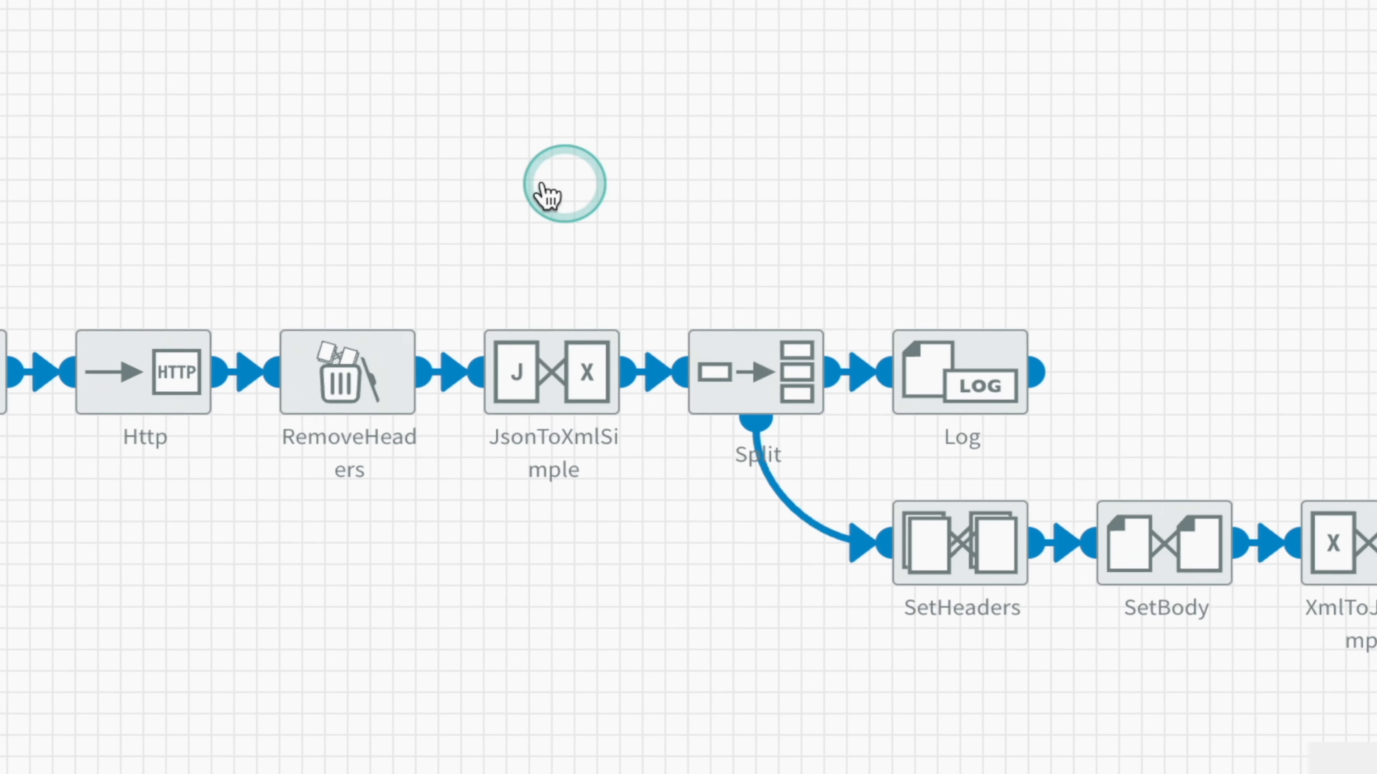
left_click(630, 332)
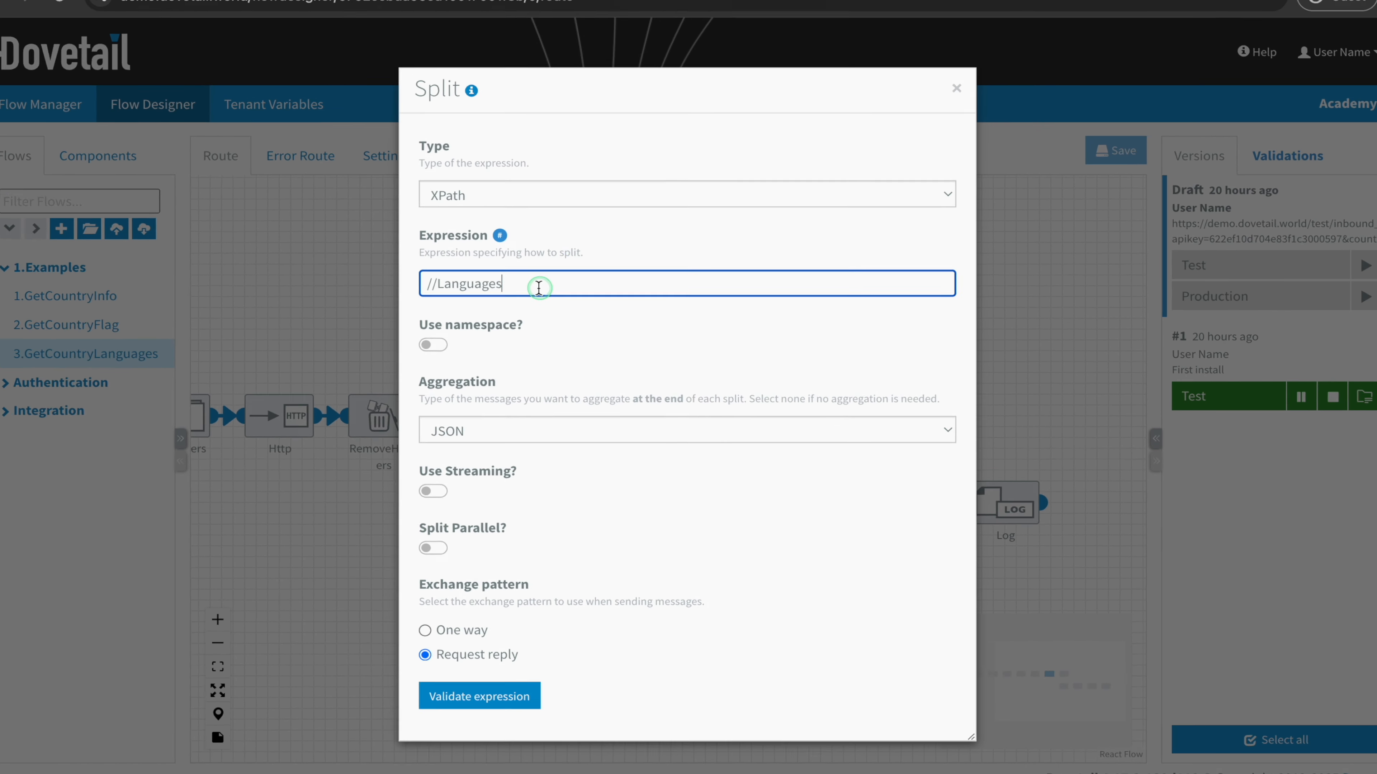
left_click_drag(543, 204, 371, 206)
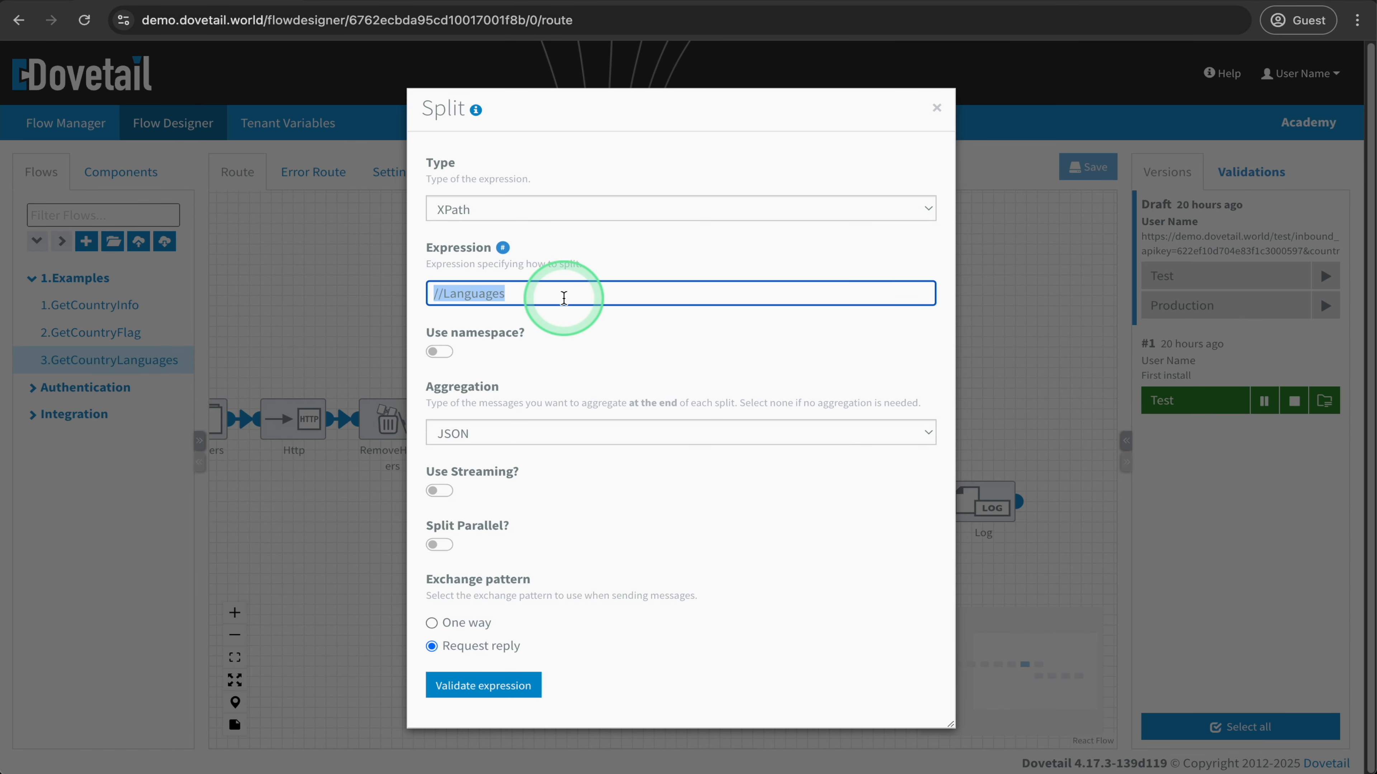
- Leave the Split settings and examine the languageName header and its XPath expression in the SetHeaders component
left_click(359, 569)
mouse_move(599, 490)
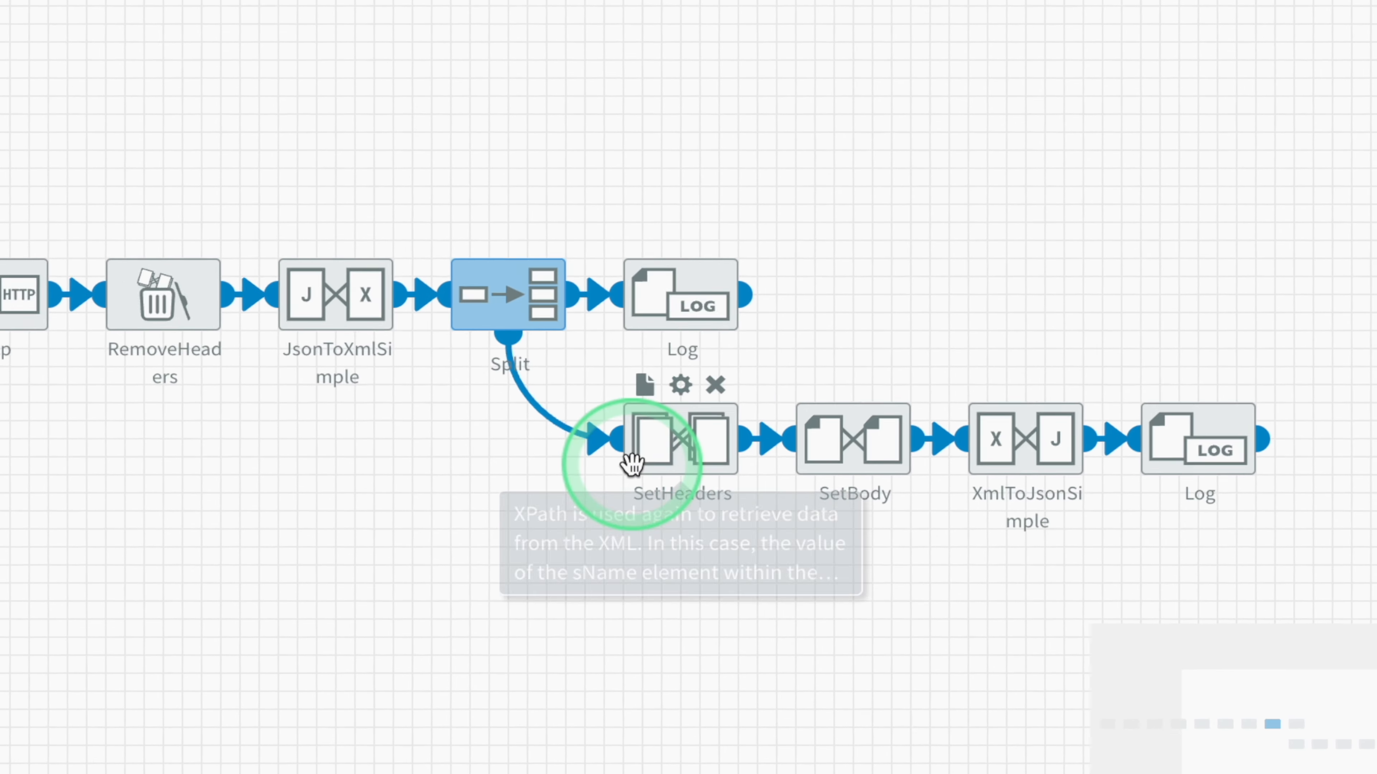
left_click(624, 440)
left_click(368, 455)
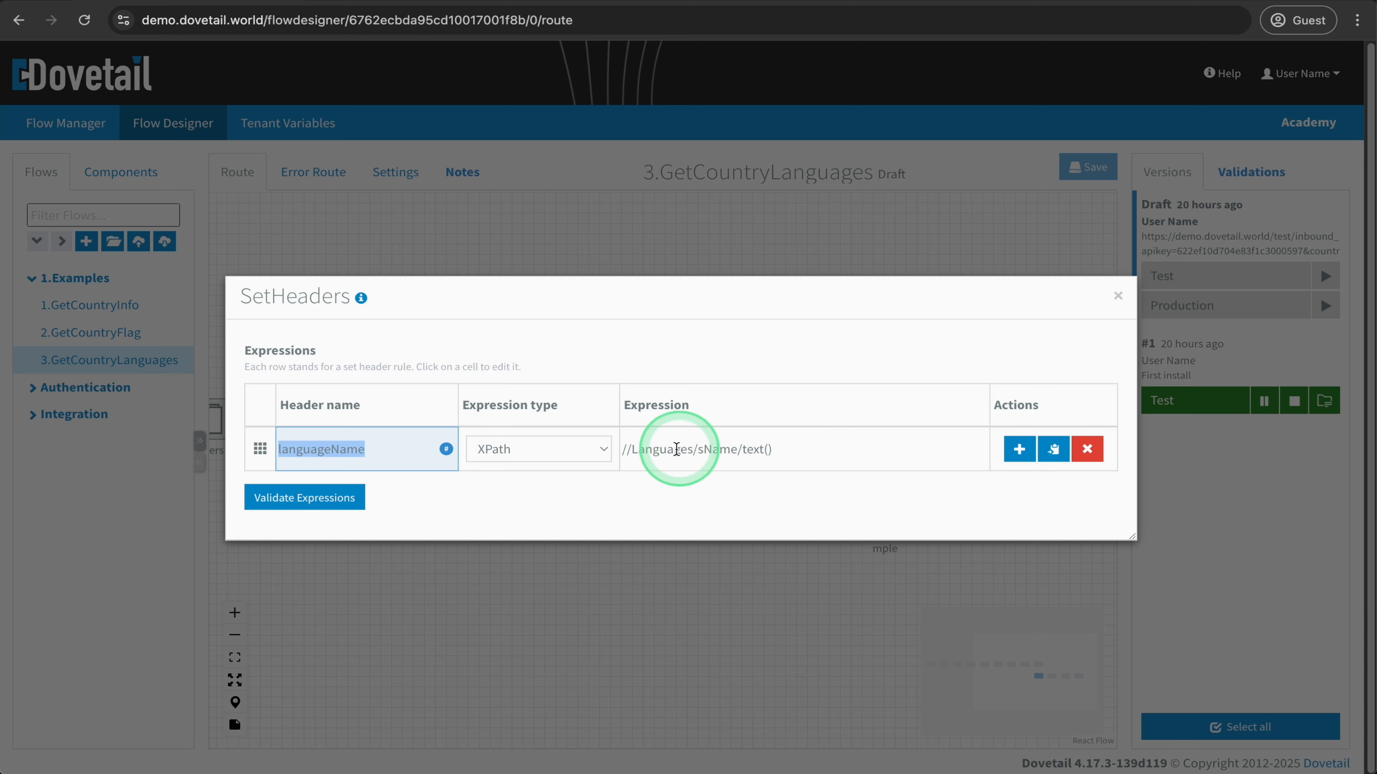
left_click(606, 594)
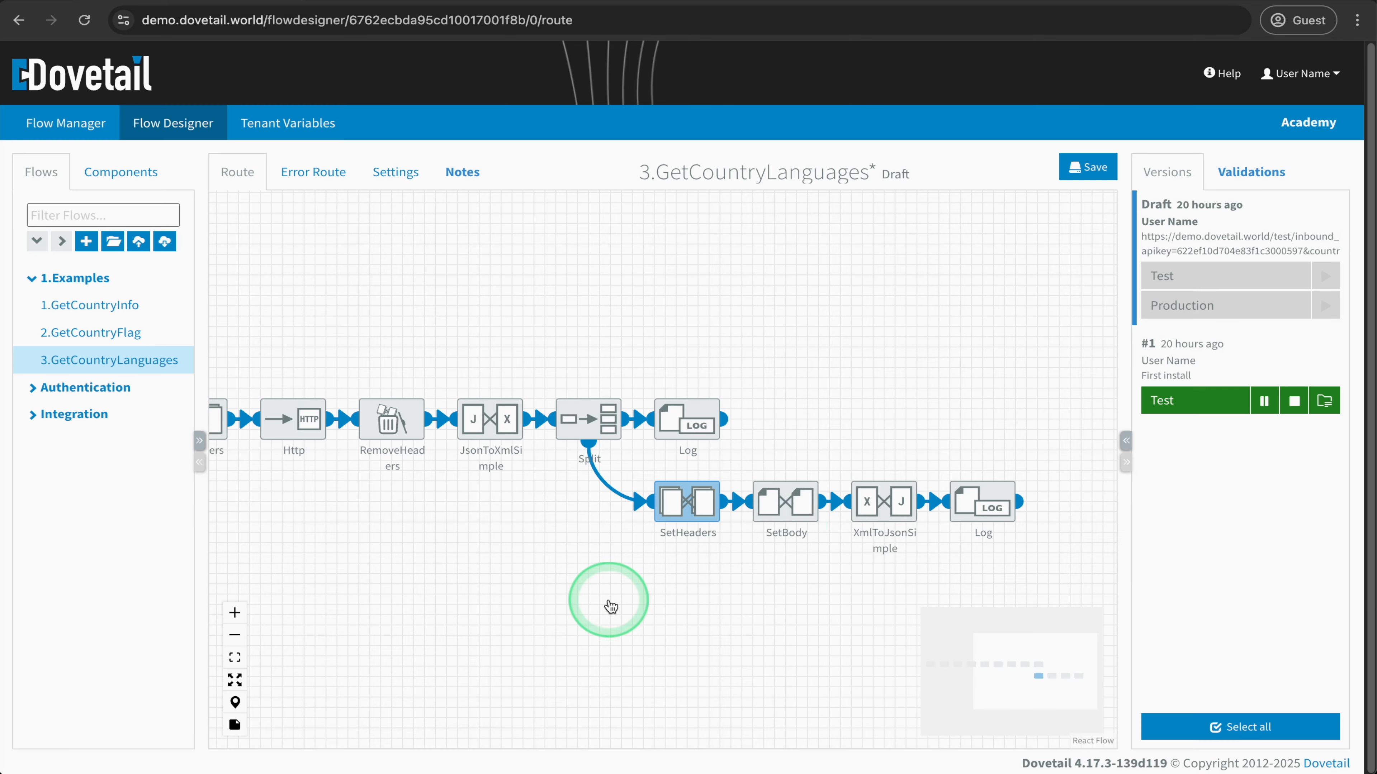
- Examine the SetBody component's languageName content template and recheck the Split component's expression and aggregation settings
left_click(801, 502)
left_click_drag(432, 464, 517, 467)
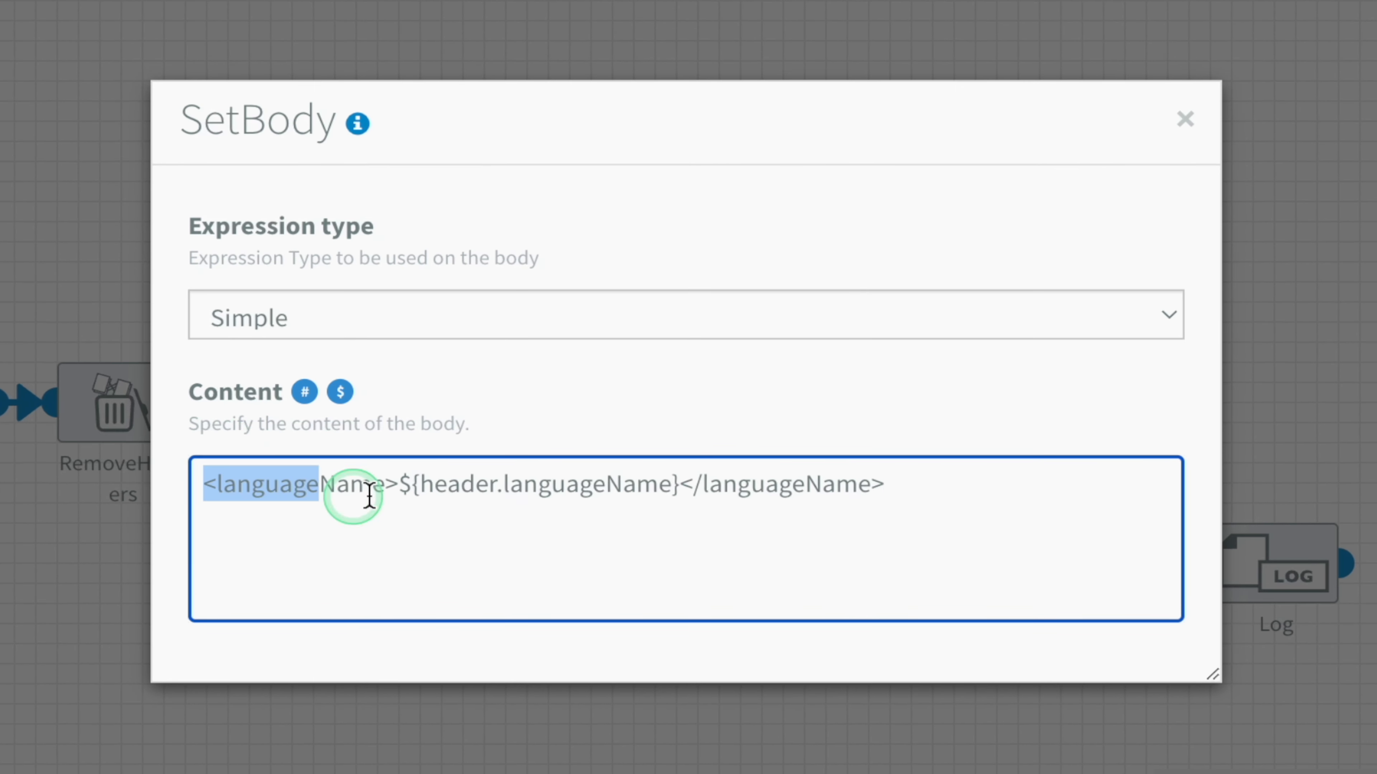
left_click_drag(369, 496, 894, 495)
left_click(675, 486)
left_click_drag(675, 482, 399, 482)
left_click(568, 749)
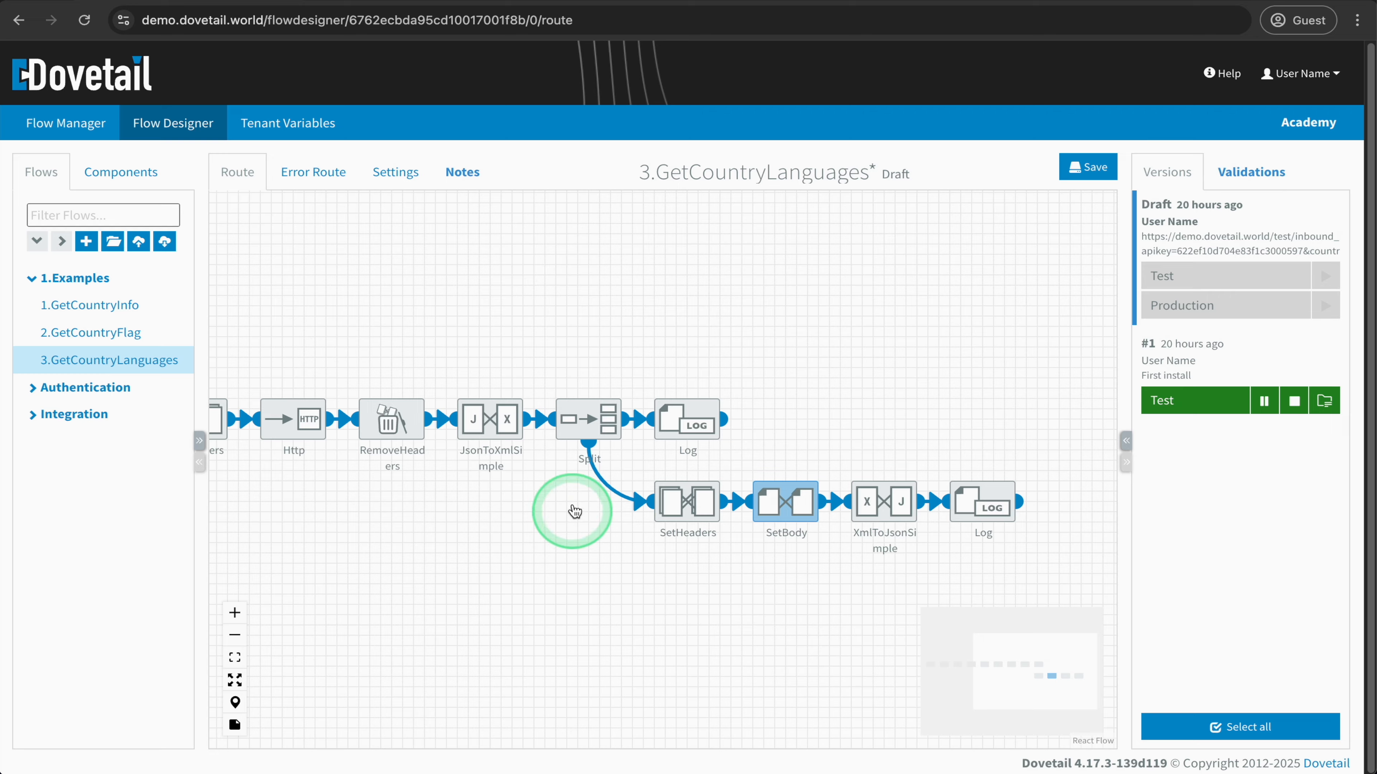
double_click(588, 418)
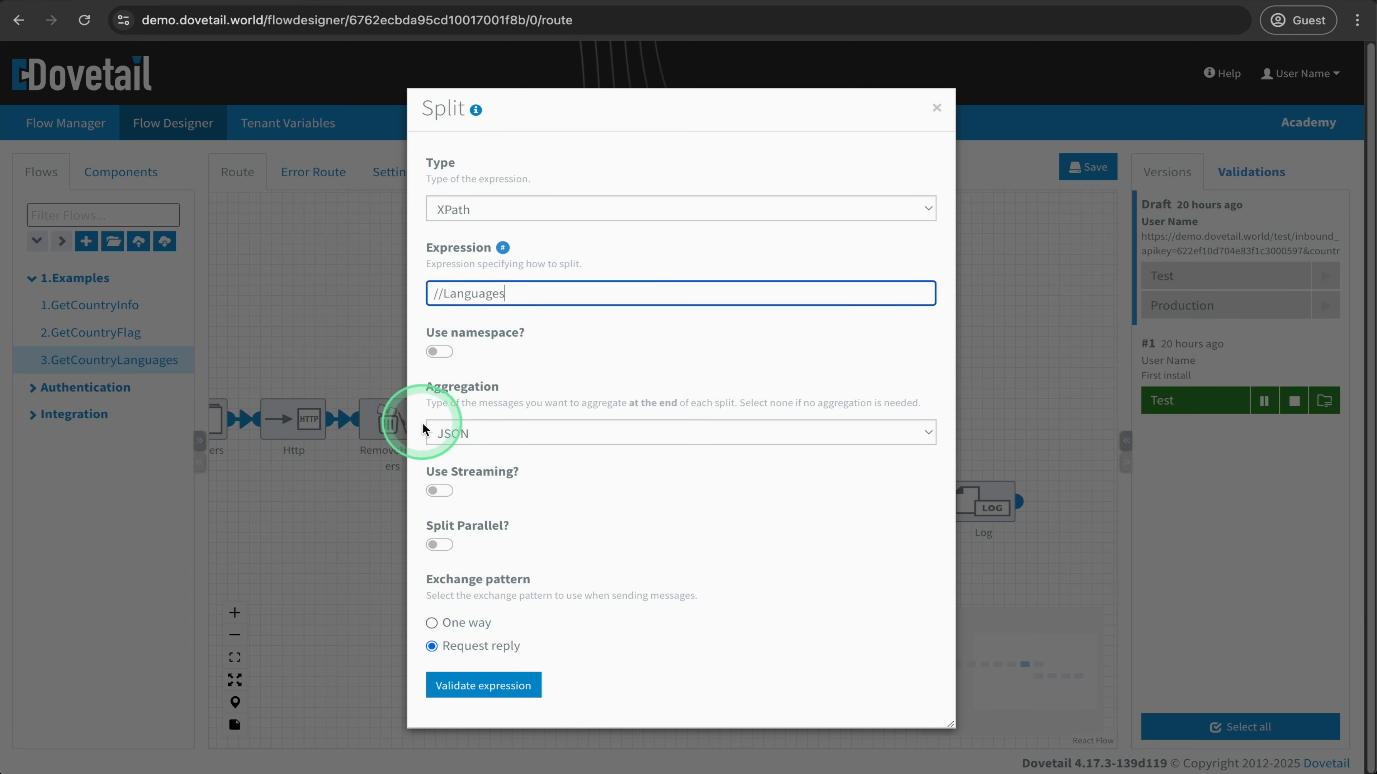
left_click(371, 532)
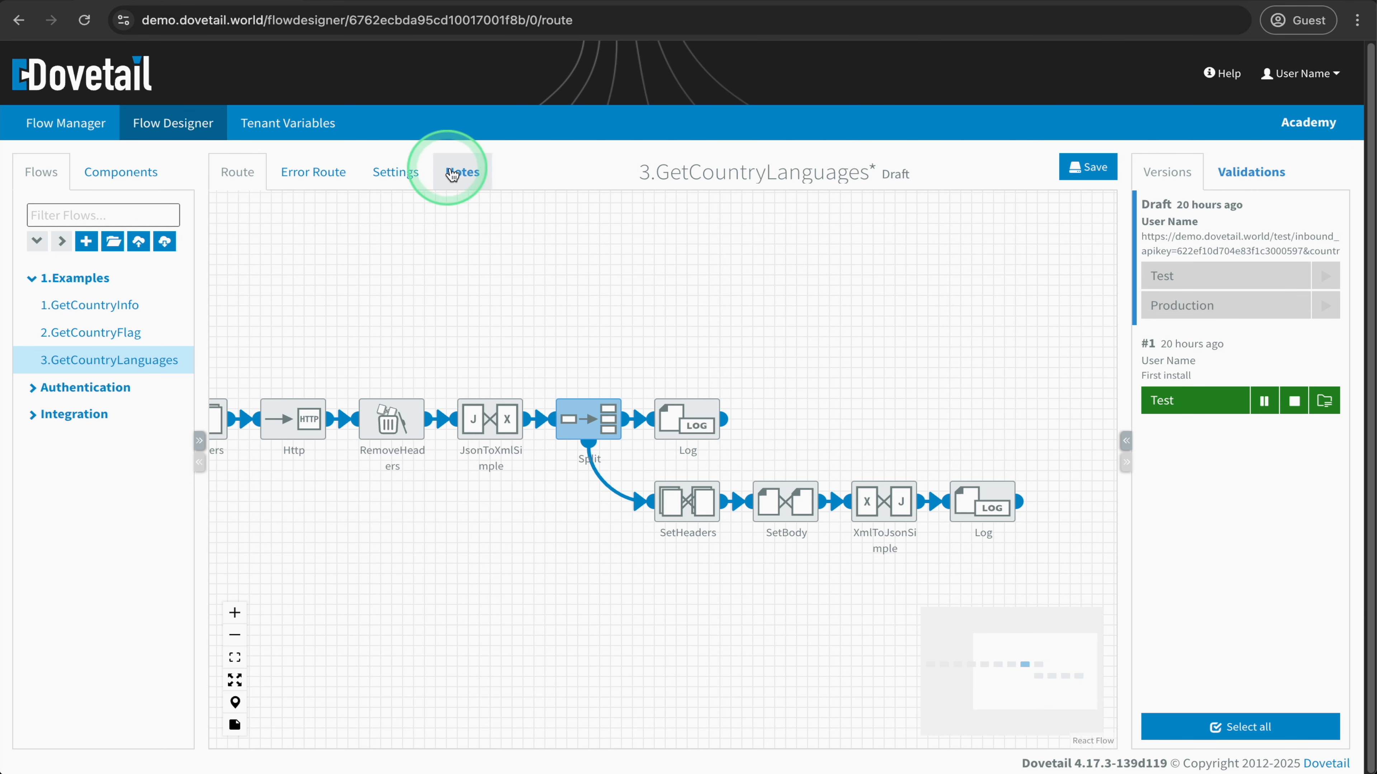
- Open the test URL from the 3.GetCountryLanguages notes and request it again with the country parameter set to DE
left_click(461, 172)
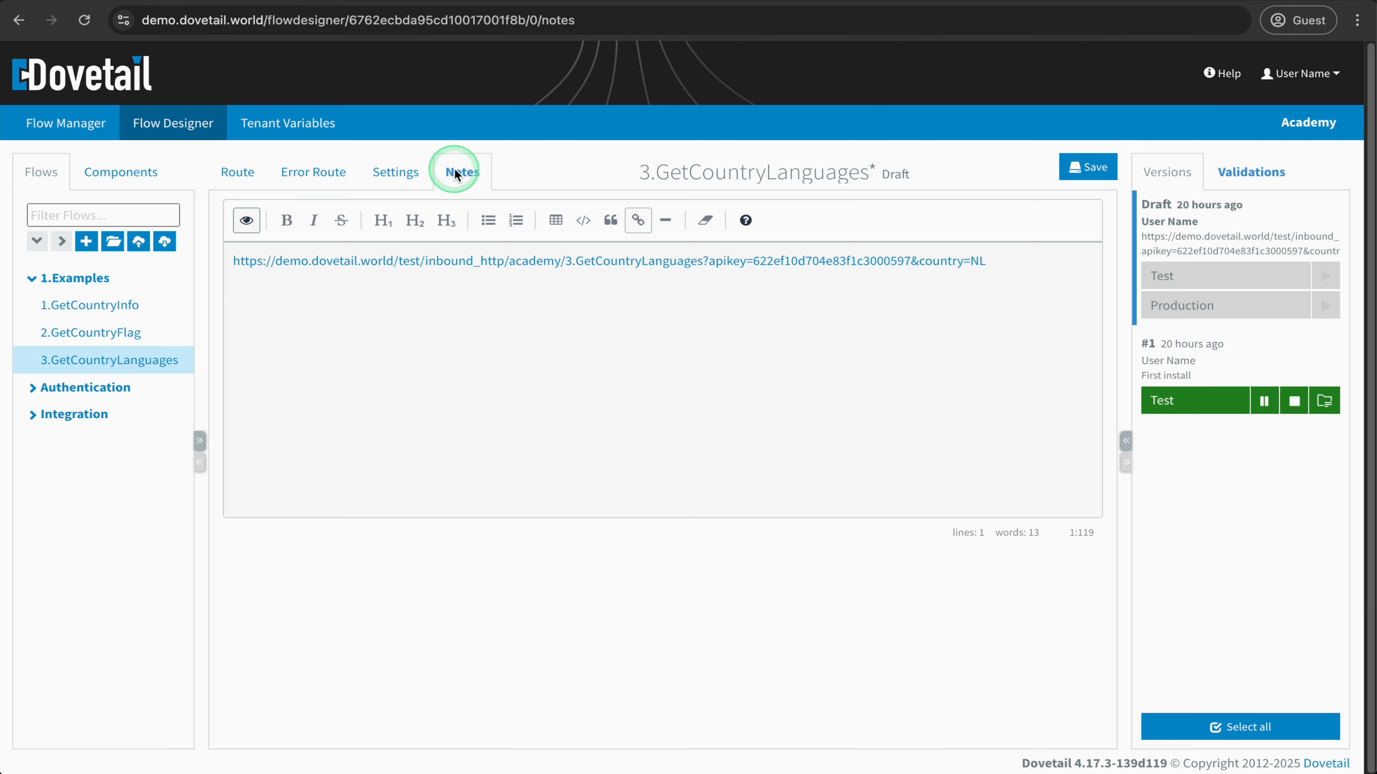
left_click(483, 262)
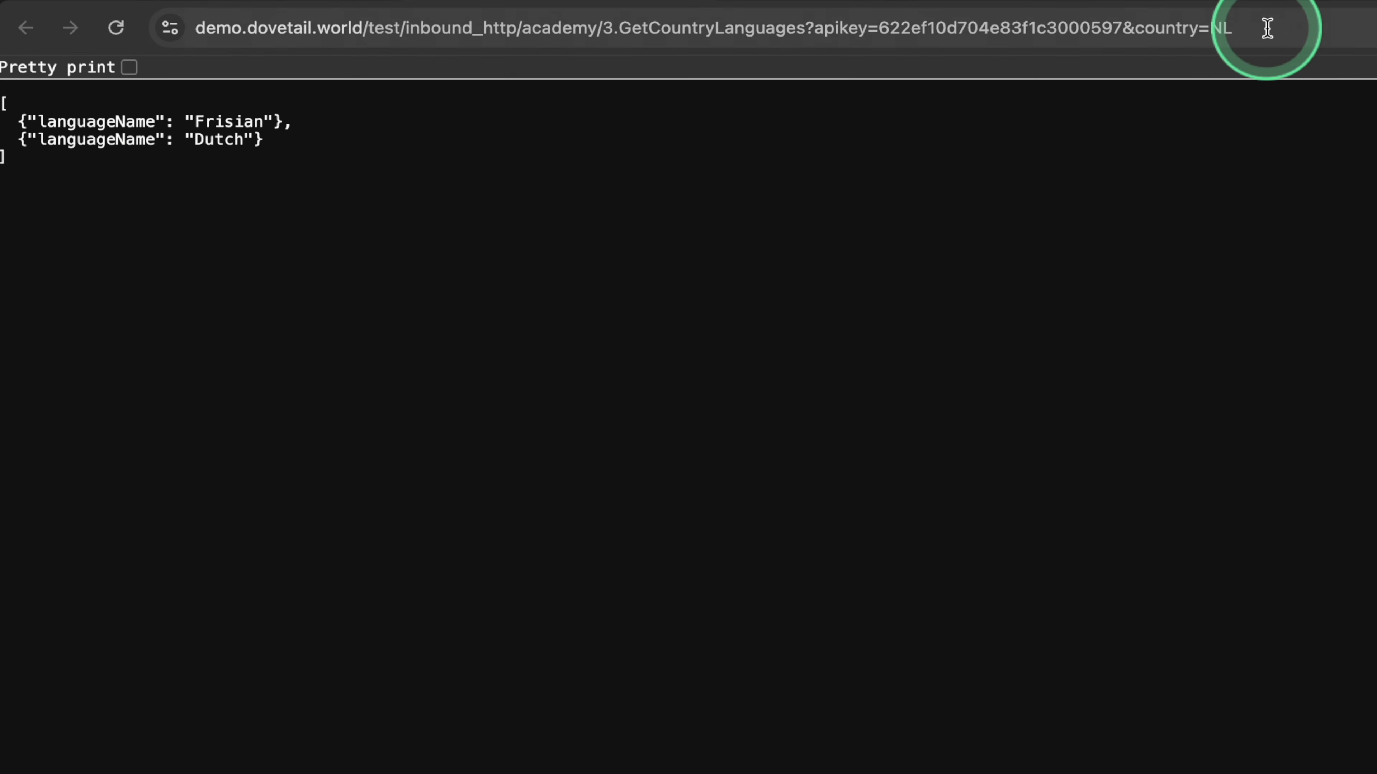
left_click(1267, 28)
left_click(1302, 26)
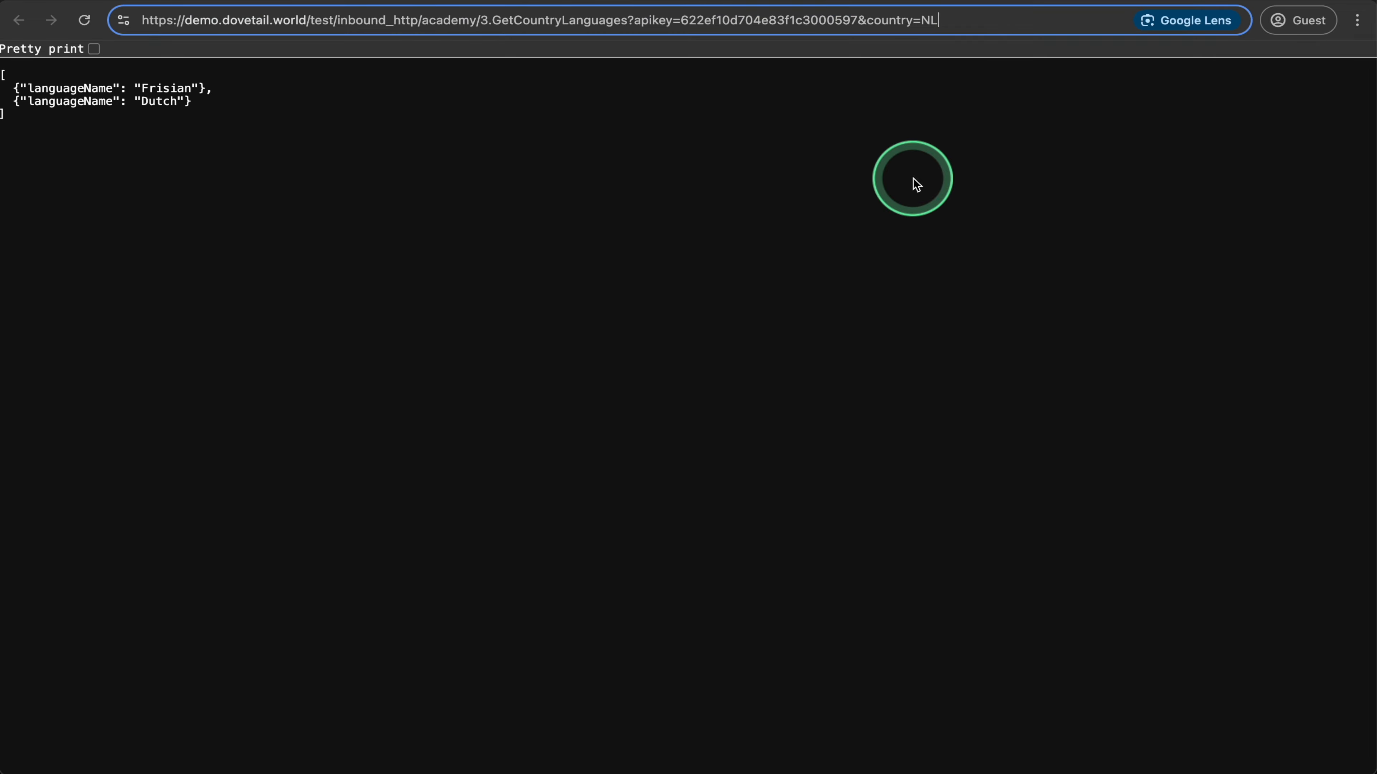
key("BackSpace")
key("BackSpace")
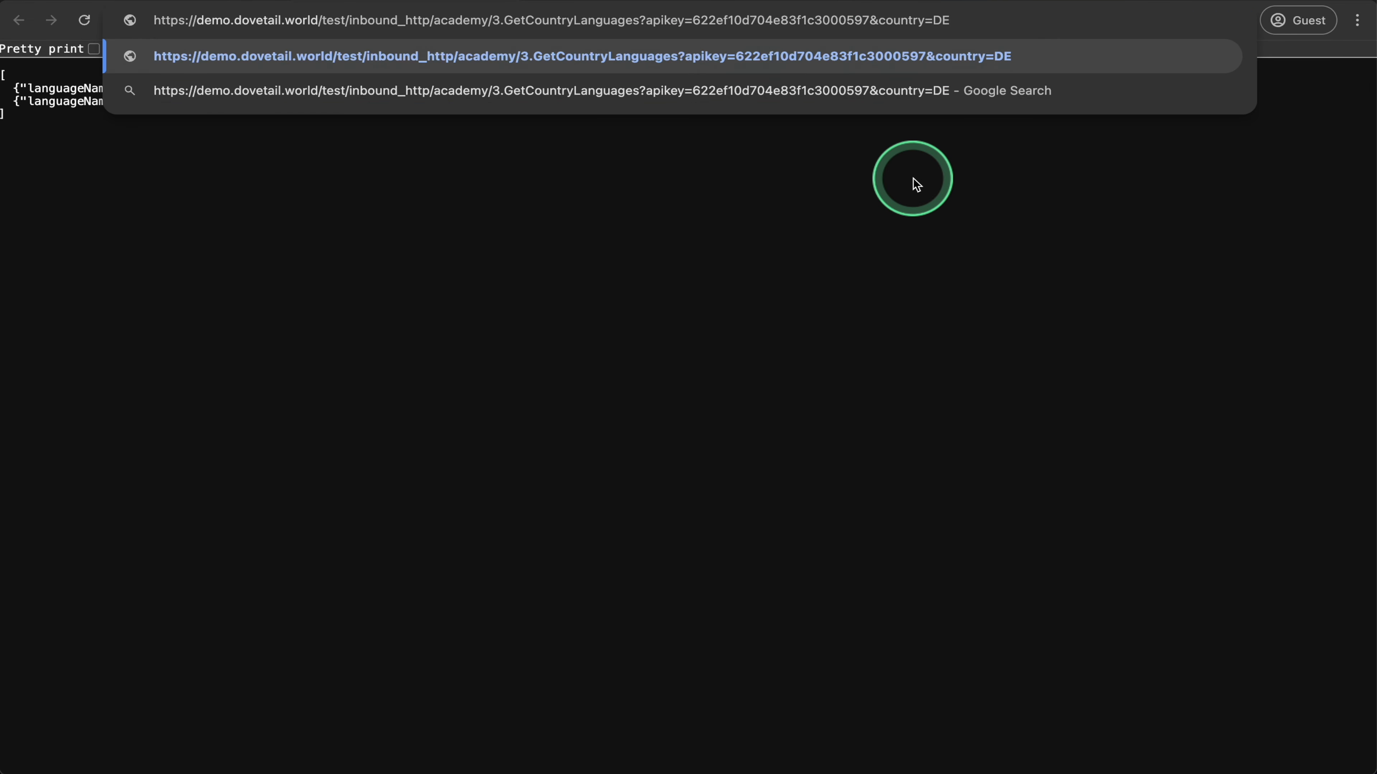
key("Return")
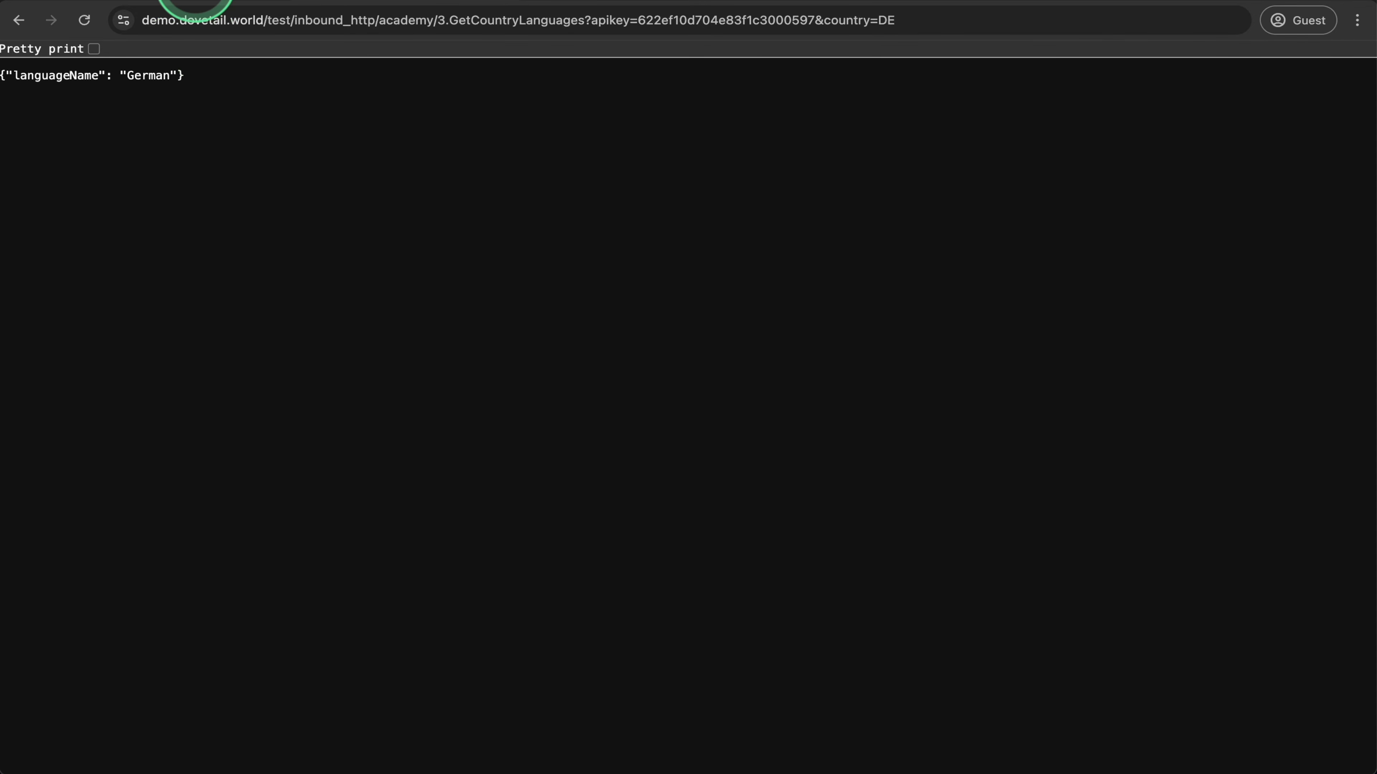
- Return to the flow, open its Test version's 10:13:18 transaction in Flow Manager and examine the InboundHttpsComponent headers
left_click(196, 0)
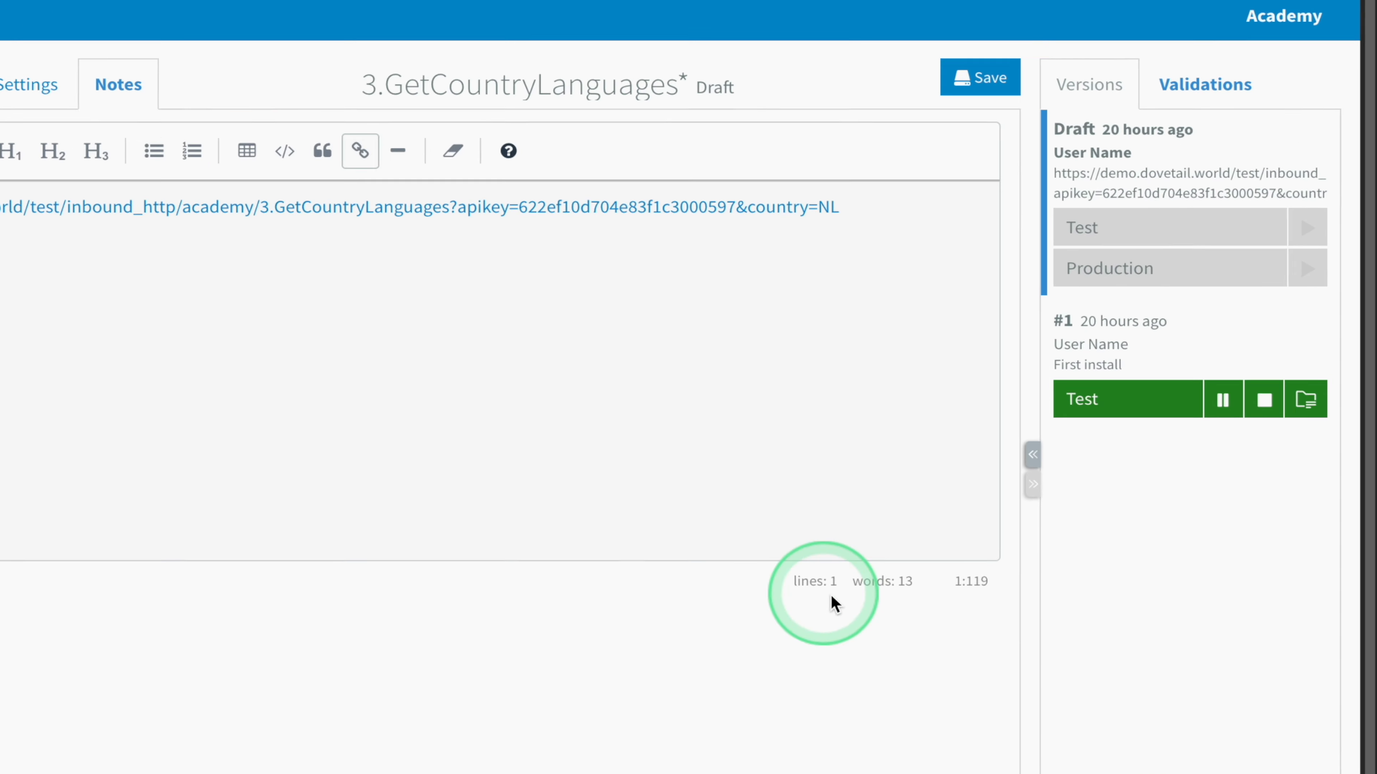
left_click(1286, 407)
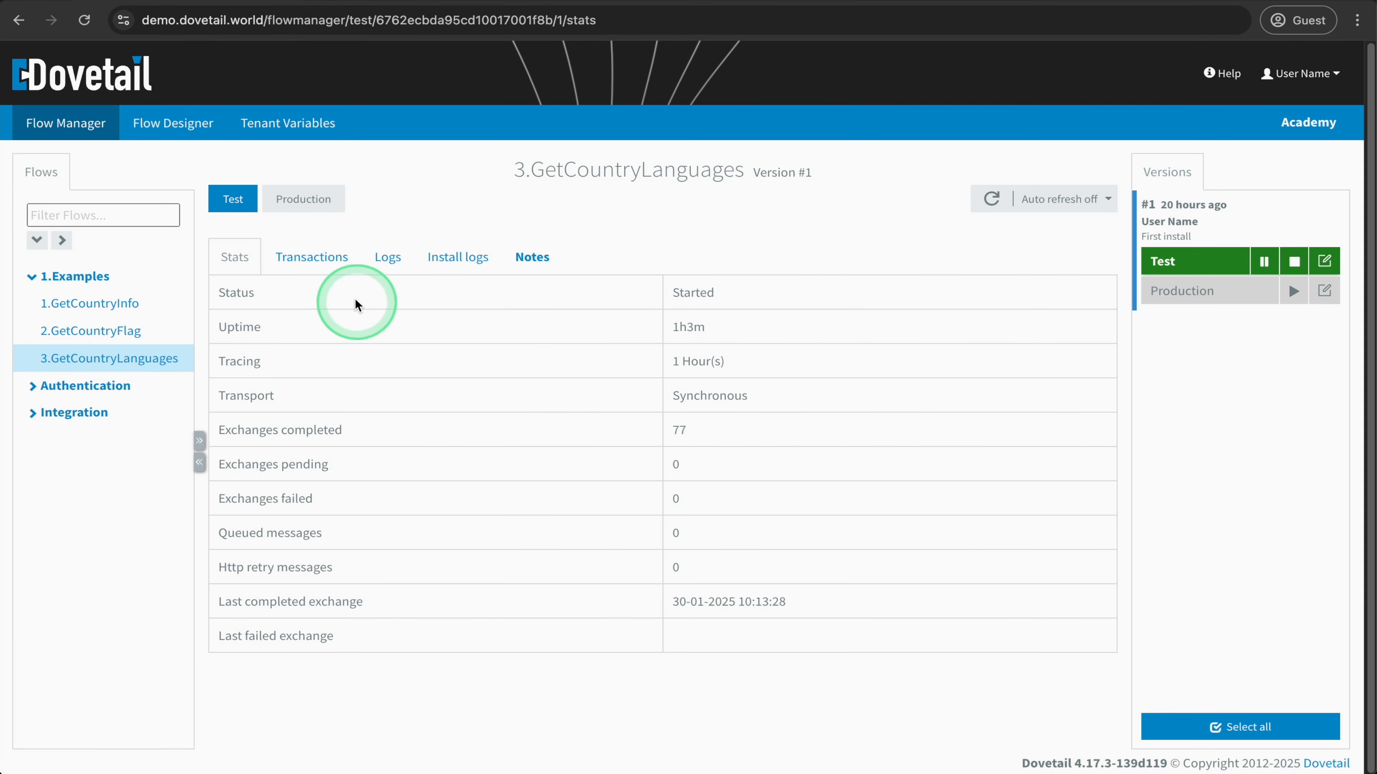
left_click(325, 259)
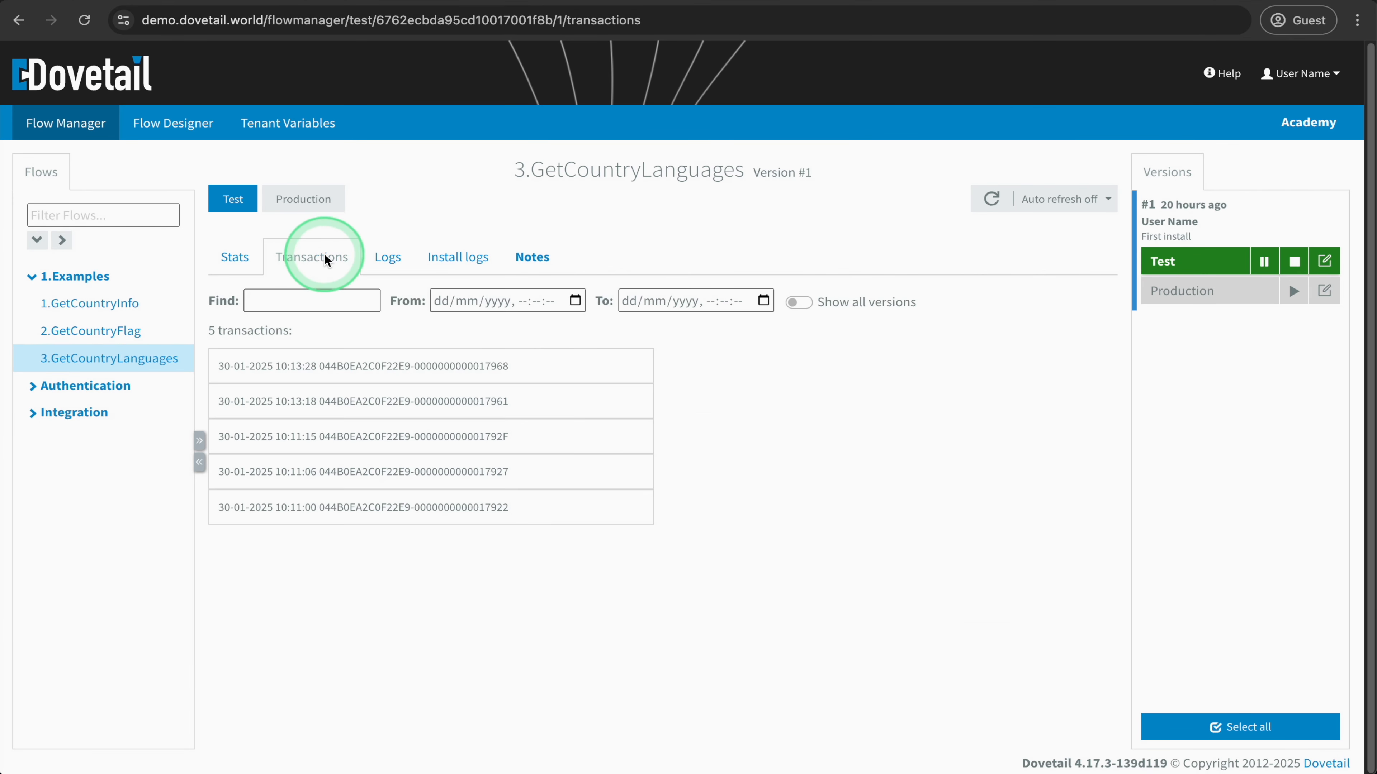
left_click(342, 402)
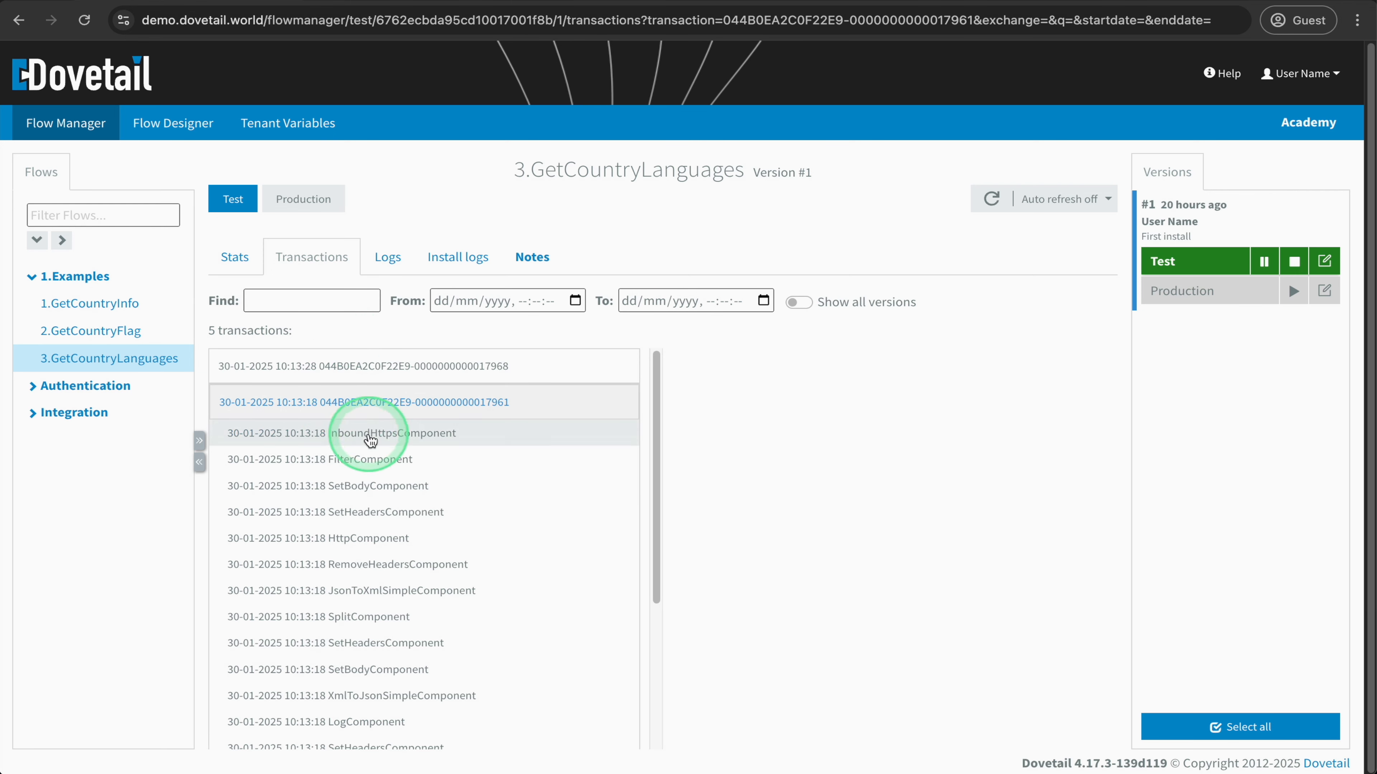
left_click(370, 443)
scroll(786, 597, "down", 2)
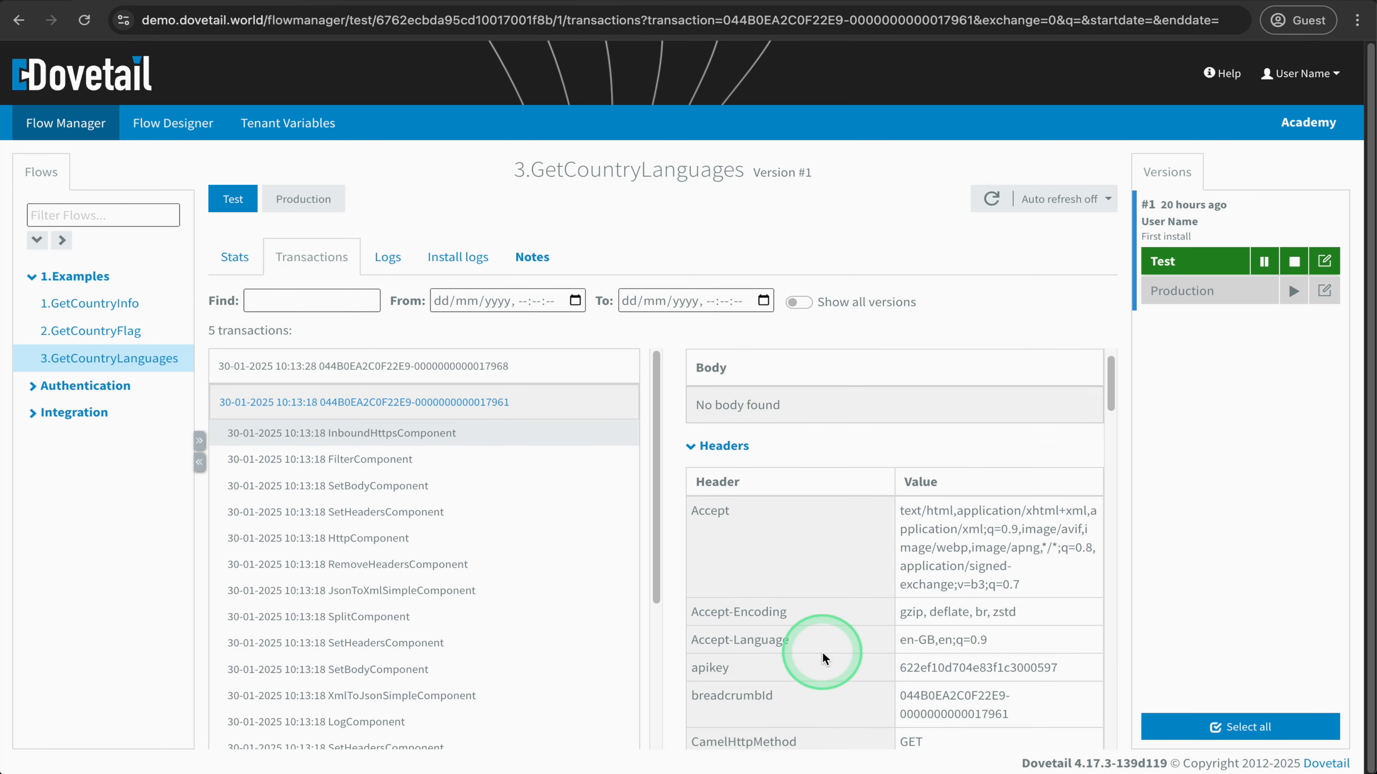
scroll(810, 577, "down", 10)
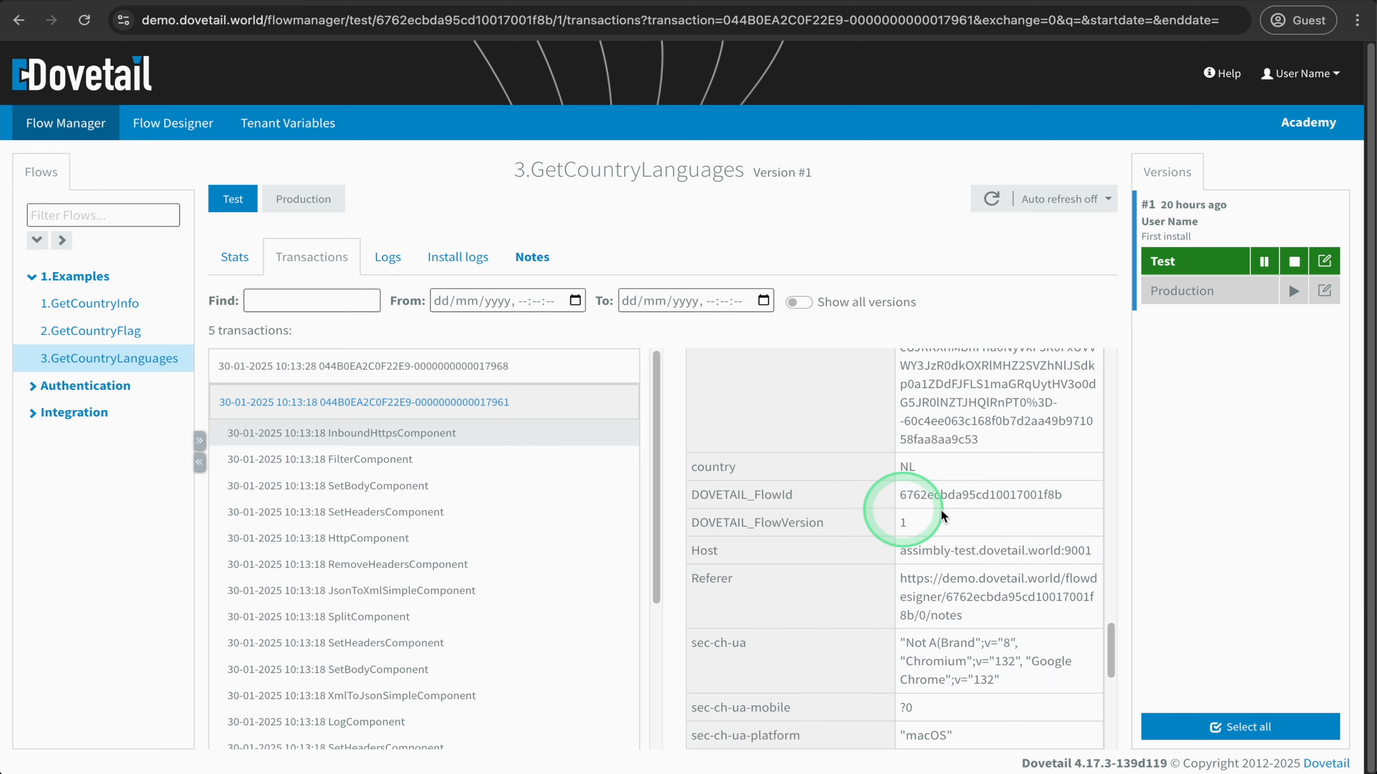
- Check the headers at the HttpComponent and show the message body at the RemoveHeadersComponent prettified
left_click(367, 539)
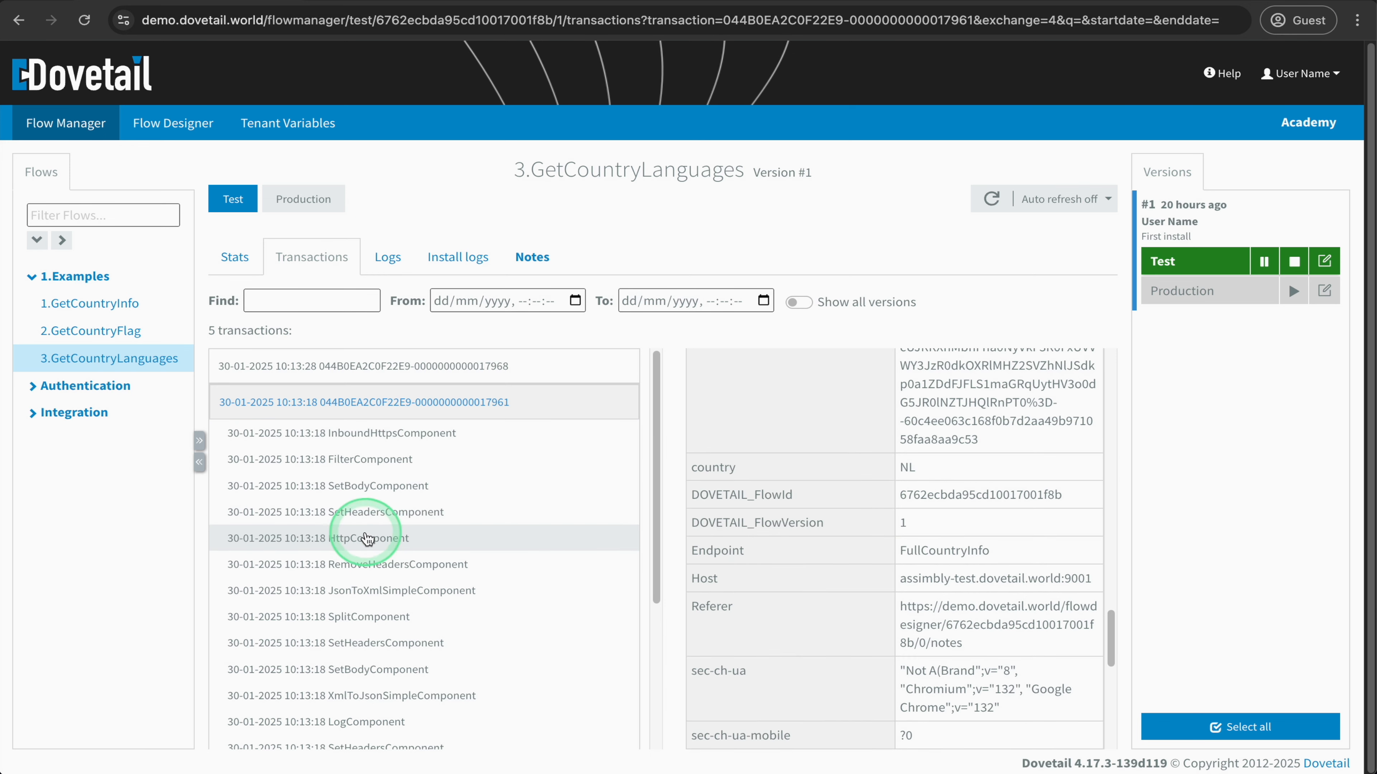
left_click(370, 564)
scroll(692, 553, "up", 10)
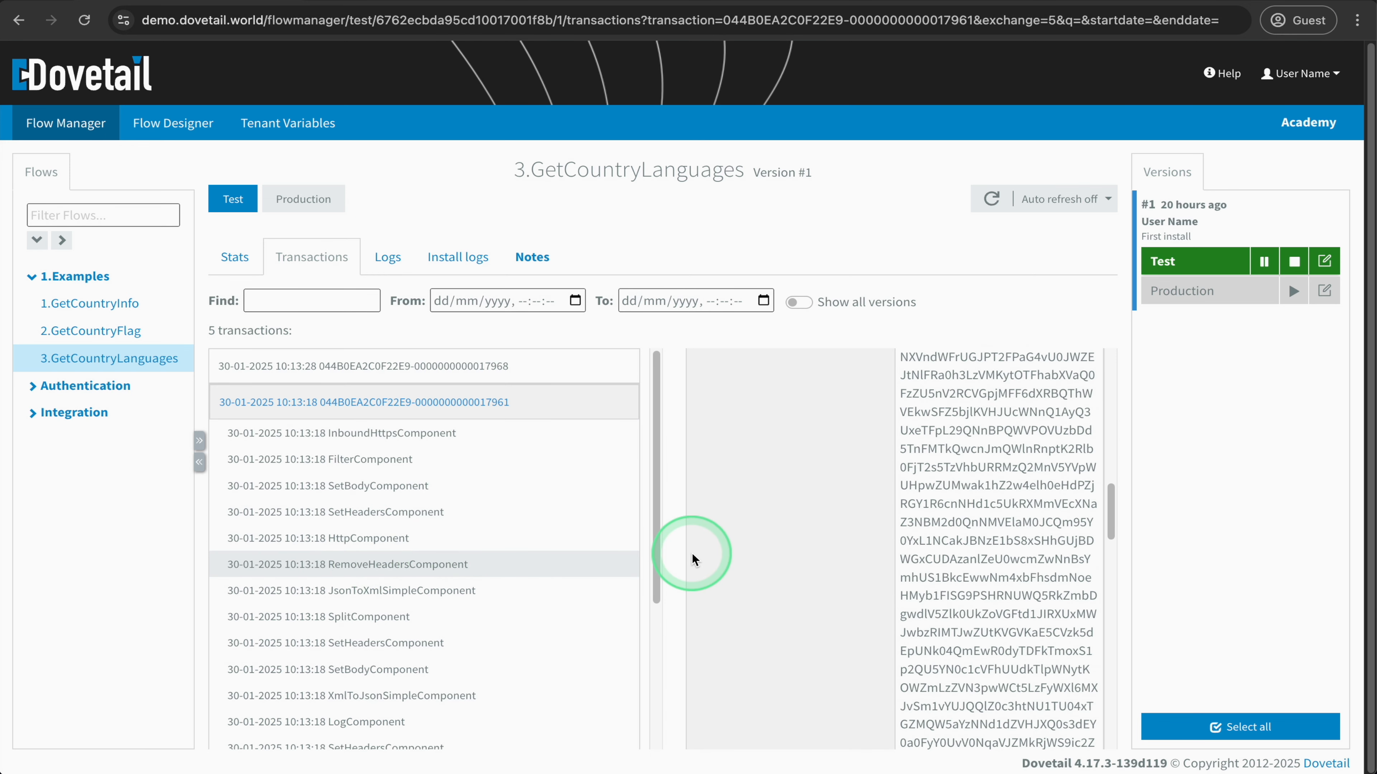
left_click(932, 406)
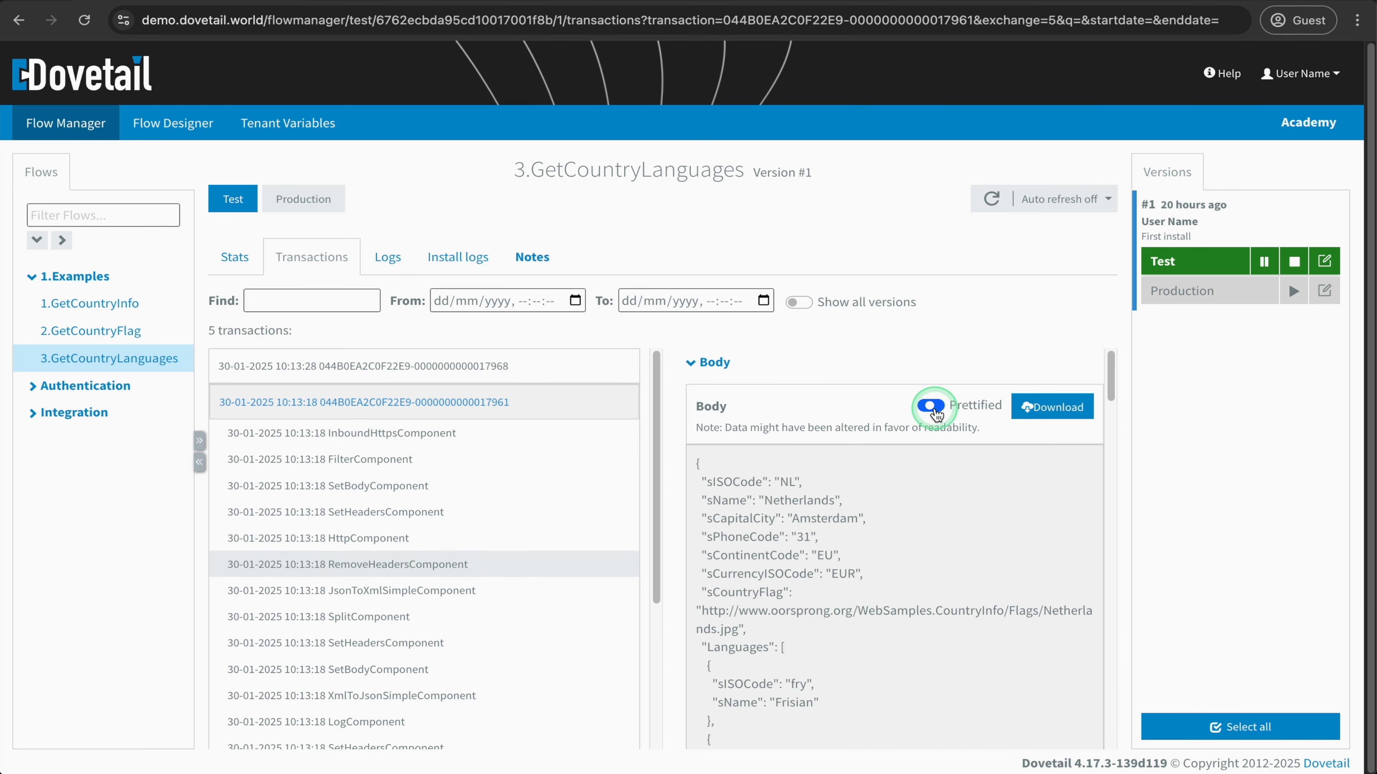
- Step through JsonToXmlSimpleComponent to SplitComponent and examine the two Languages elements in the XML body
left_click(399, 590)
left_click(426, 624)
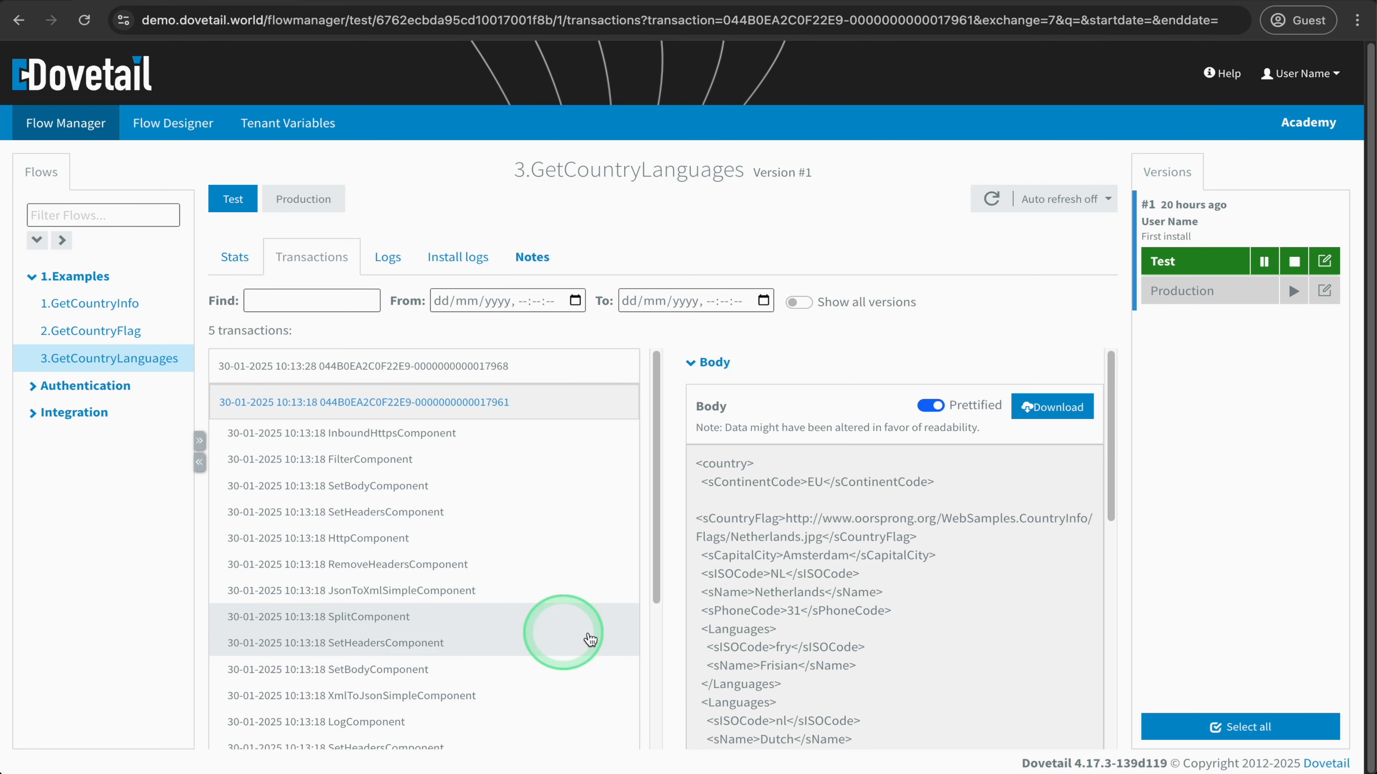
scroll(773, 589, "down", 3)
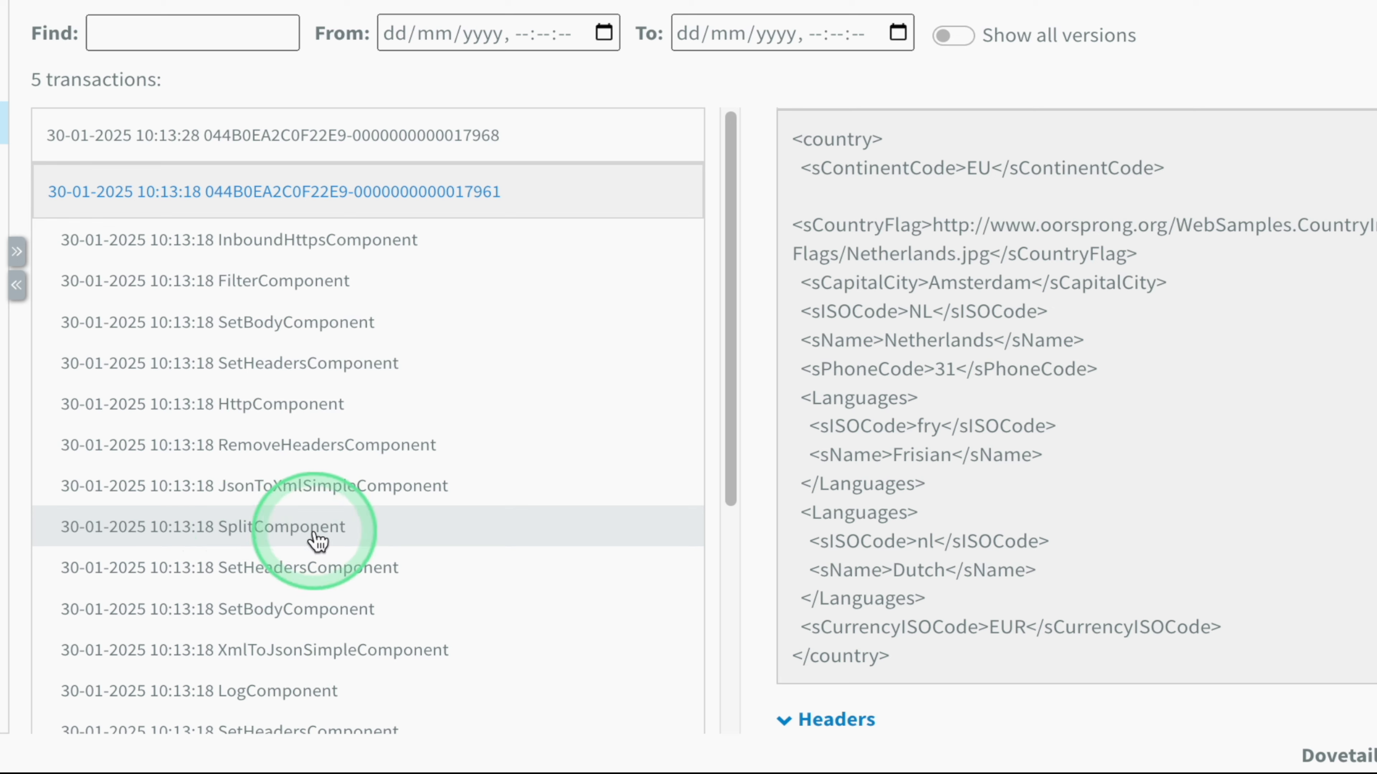
left_click_drag(931, 488, 760, 403)
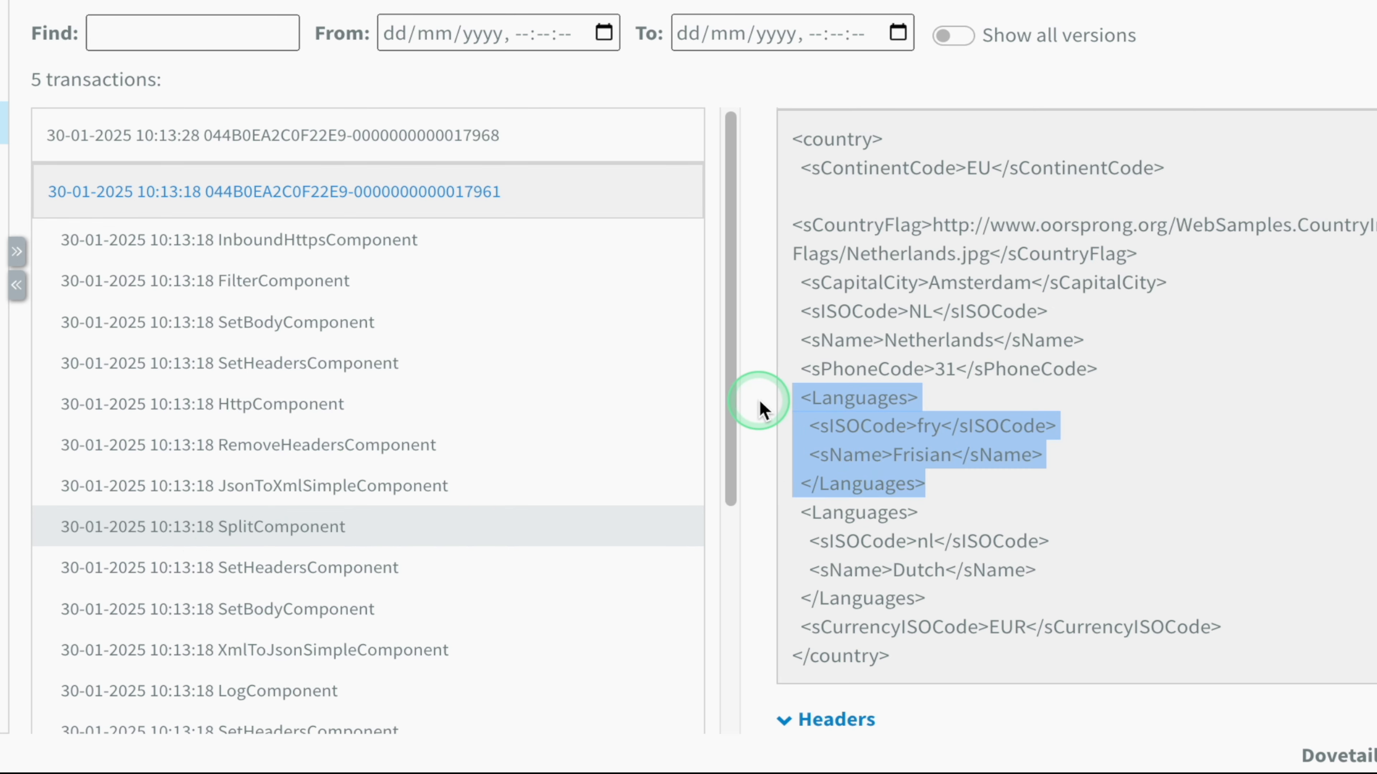
left_click_drag(924, 601, 774, 518)
- Examine the first split message's body at SetHeadersComponent and its languageName header at SetBodyComponent
left_click(588, 572)
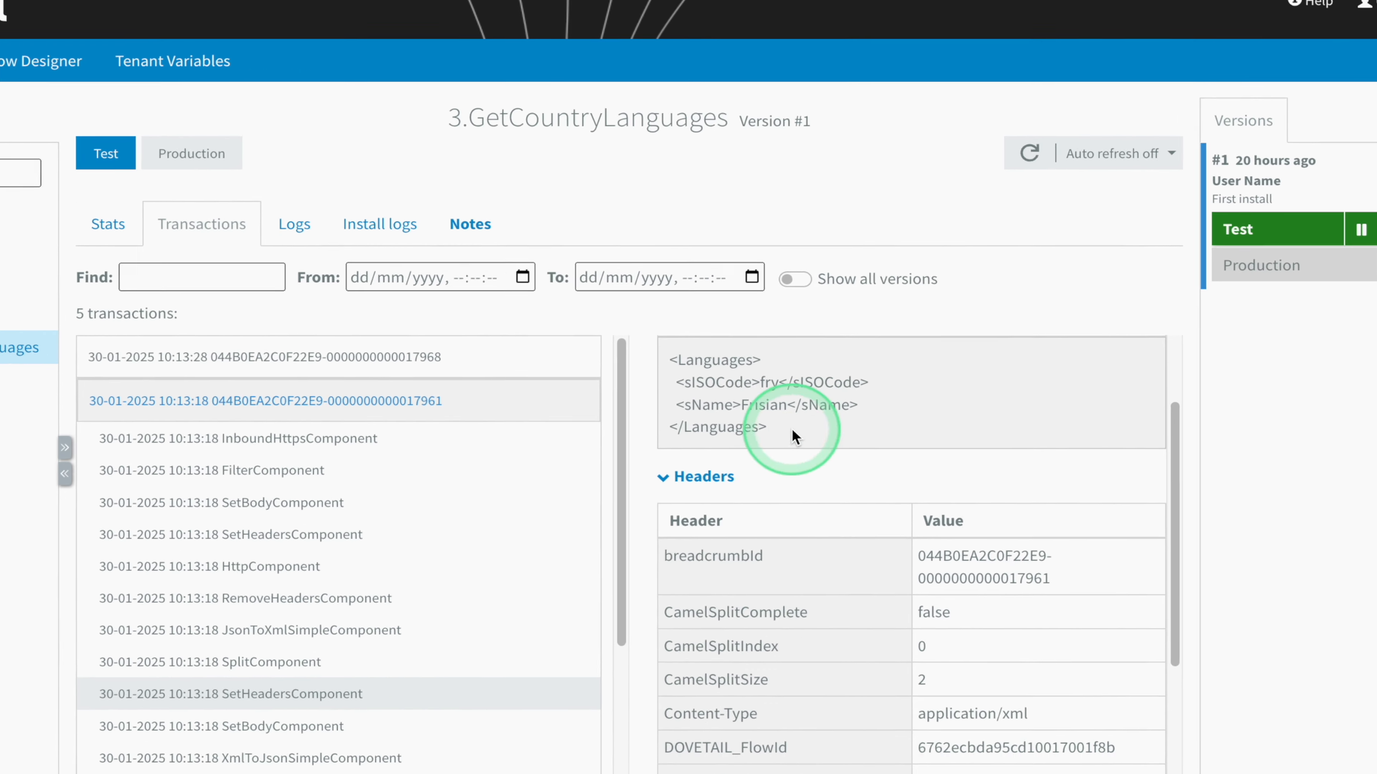
left_click_drag(801, 427, 710, 371)
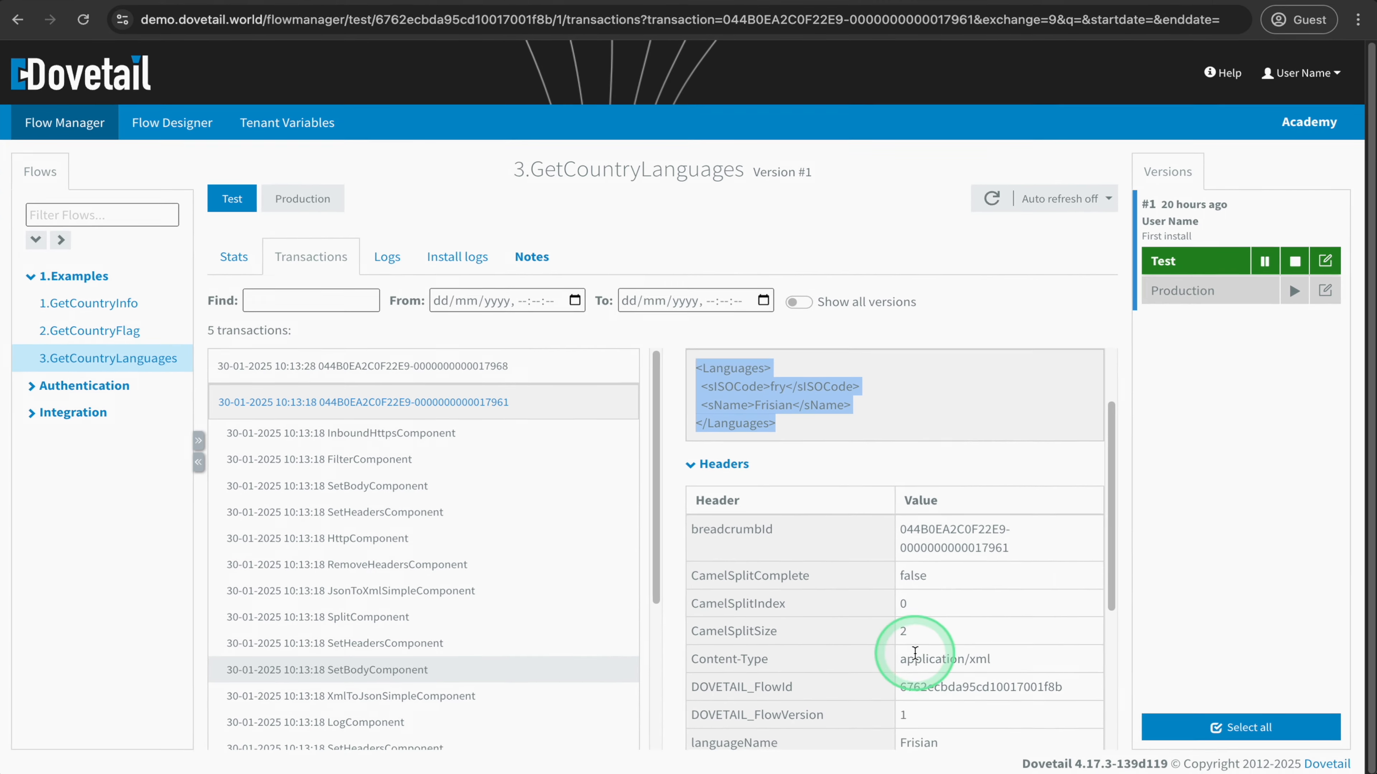
scroll(933, 704, "down", 1)
- Compare the first split message's body at XmlToJsonSimpleComponent and at the LogComponent
left_click(428, 697)
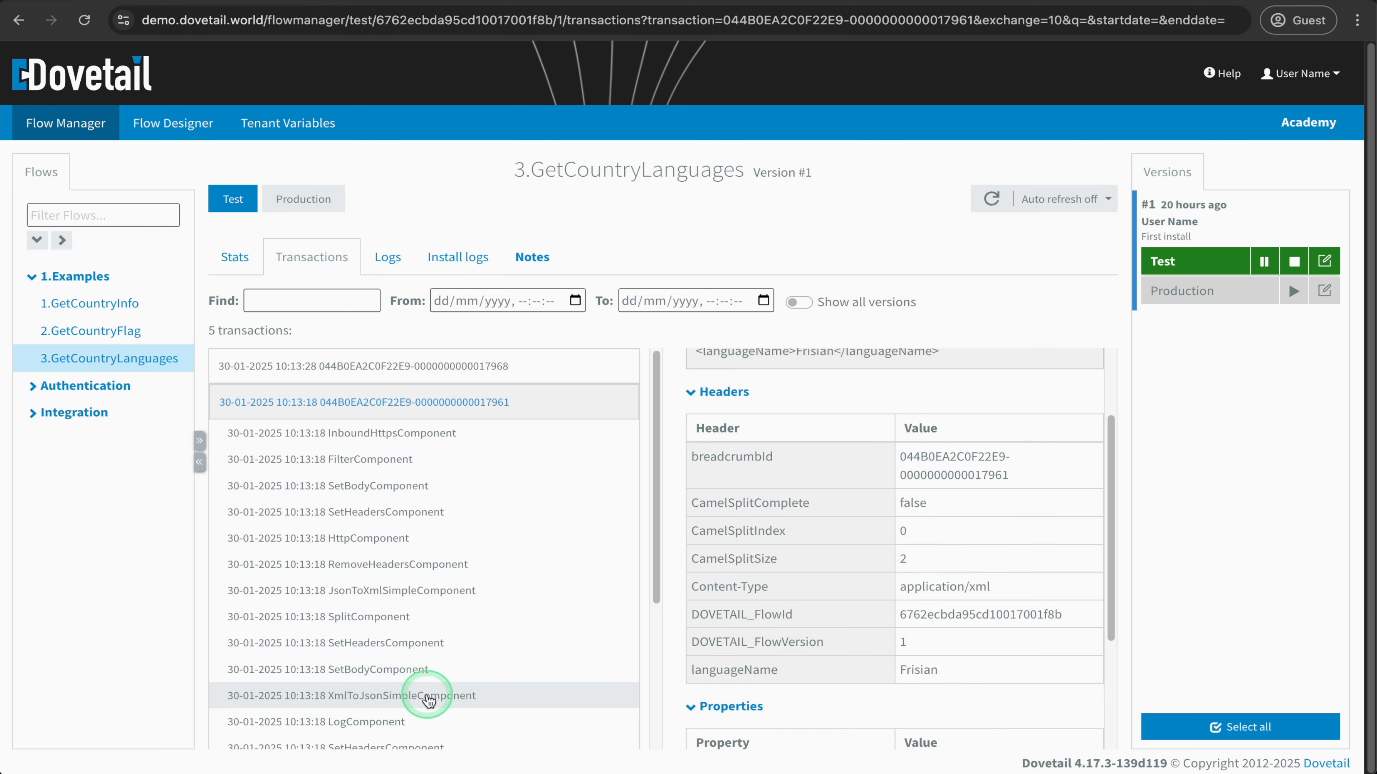
scroll(947, 482, "up", 2)
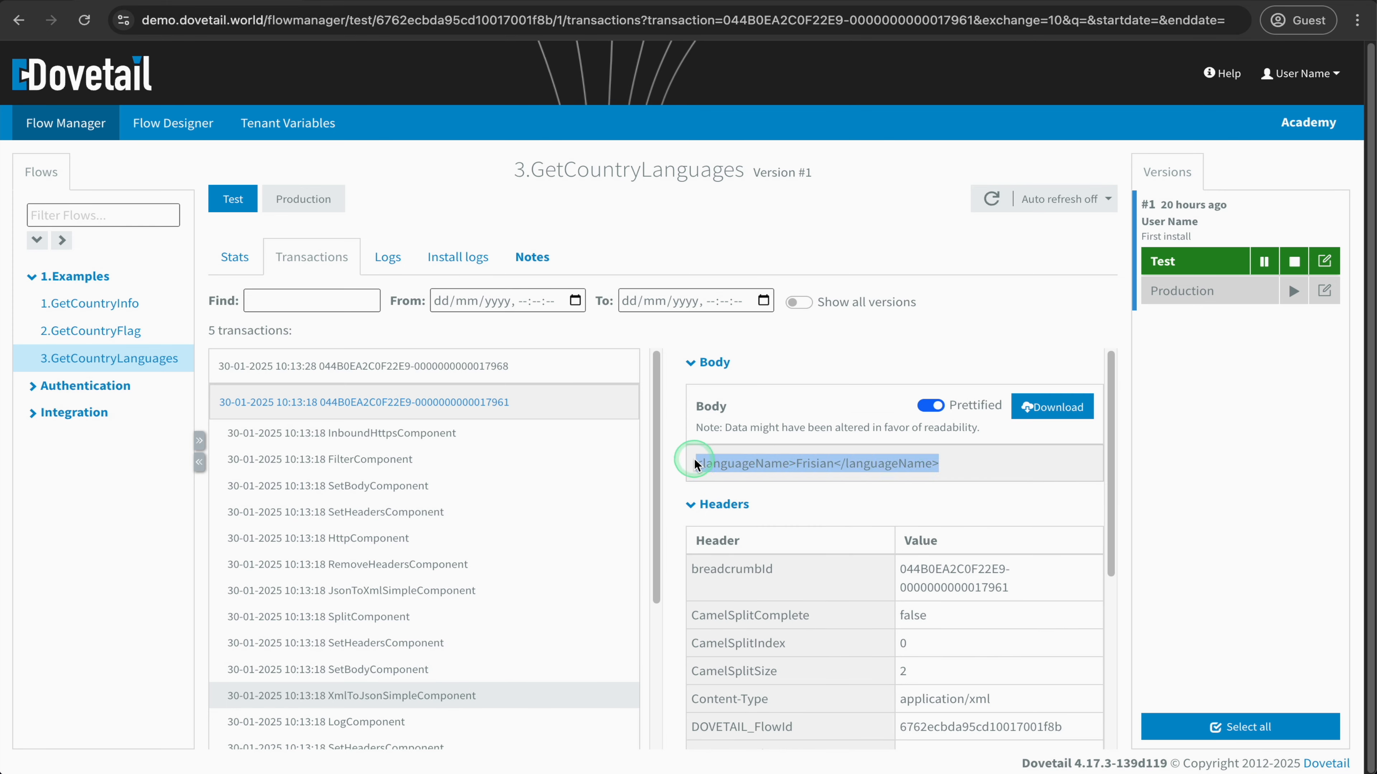
scroll(476, 661, "down", 1)
left_click(431, 693)
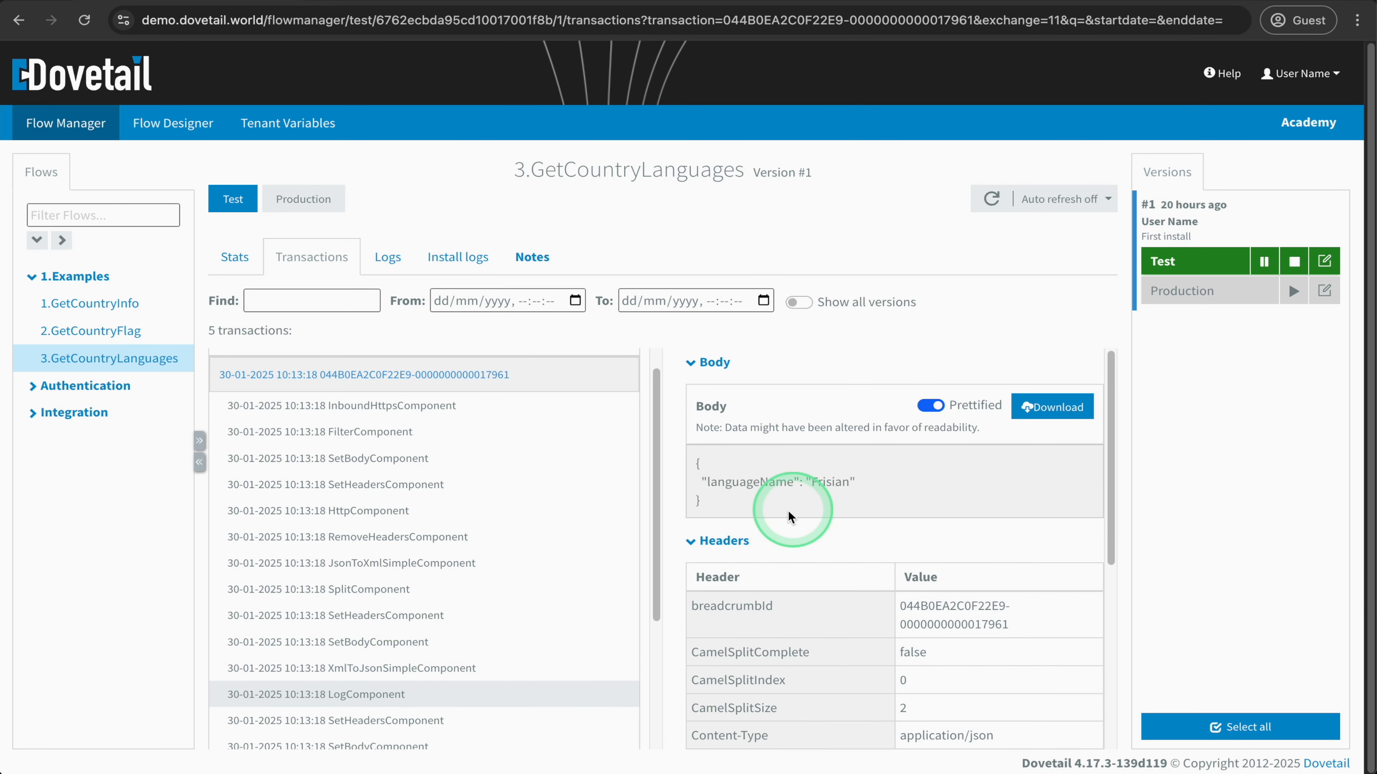
- Examine the second split message's body at its SetHeadersComponent and the languageName header at its SetBodyComponent
scroll(514, 618, "down", 1)
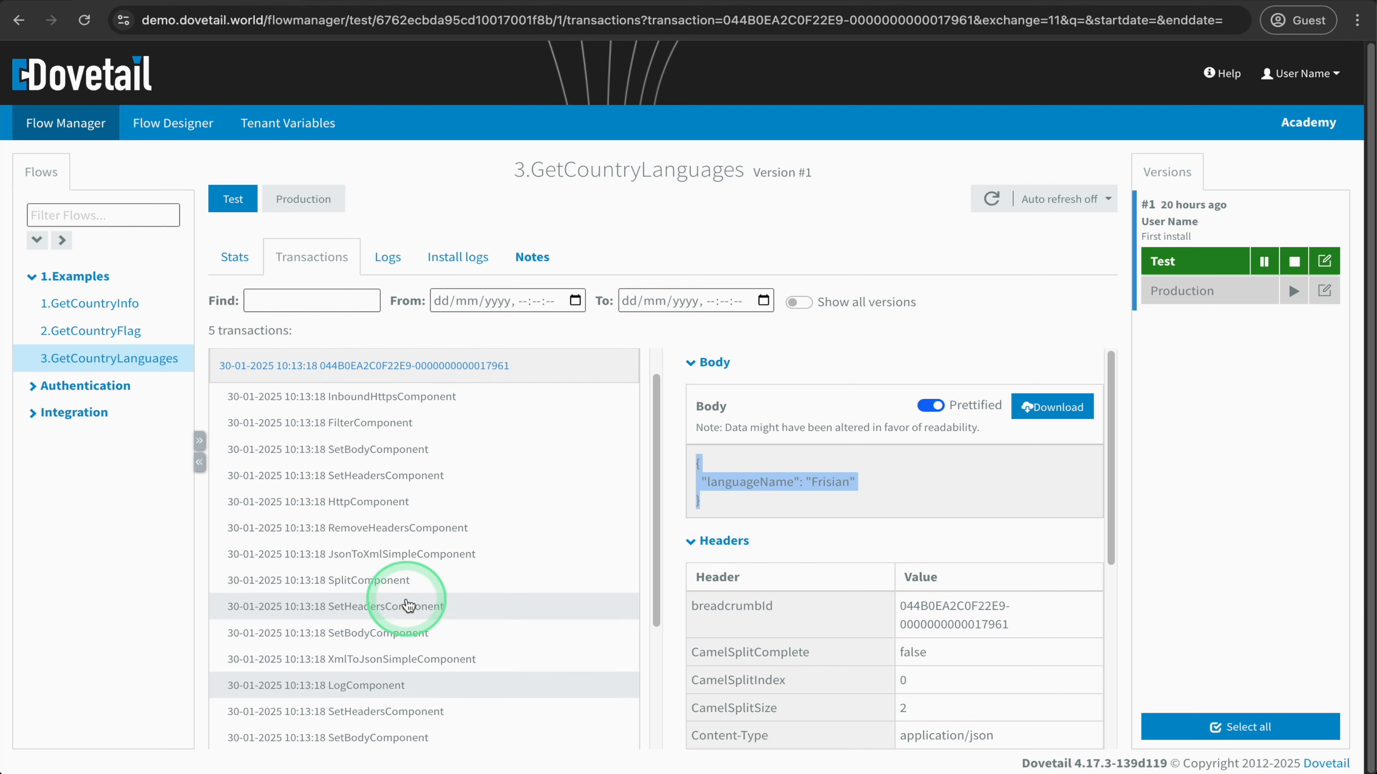
left_click(411, 692)
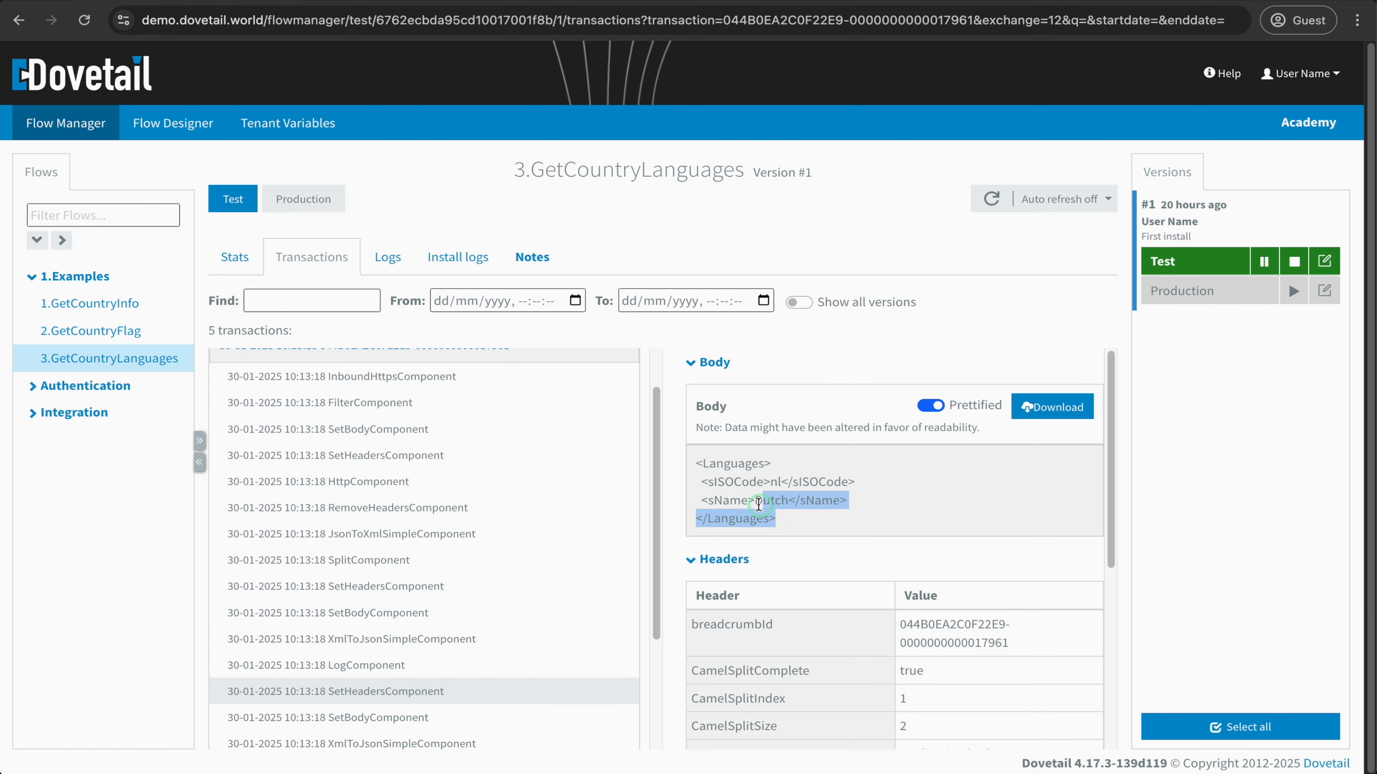
left_click_drag(758, 504, 694, 470)
scroll(460, 584, "down", 2)
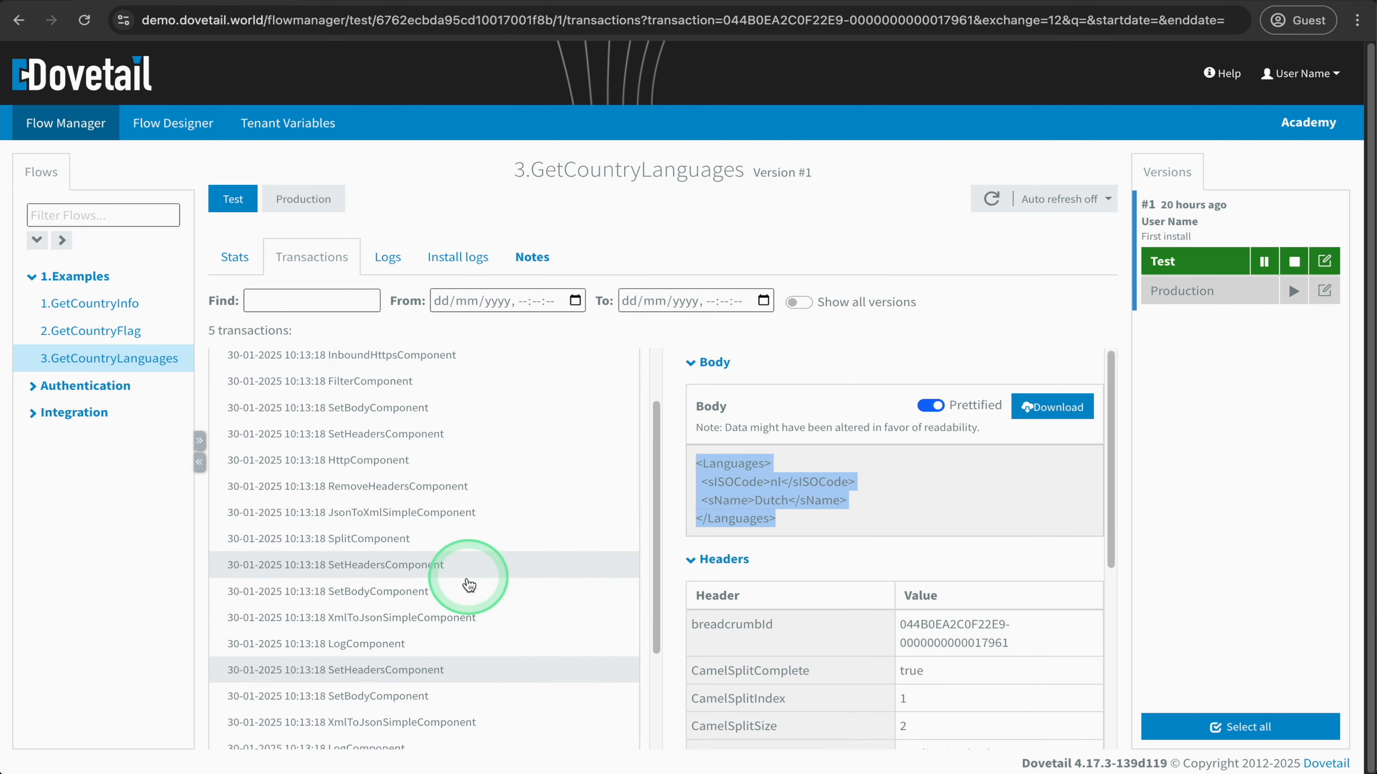
left_click(394, 679)
scroll(787, 626, "down", 5)
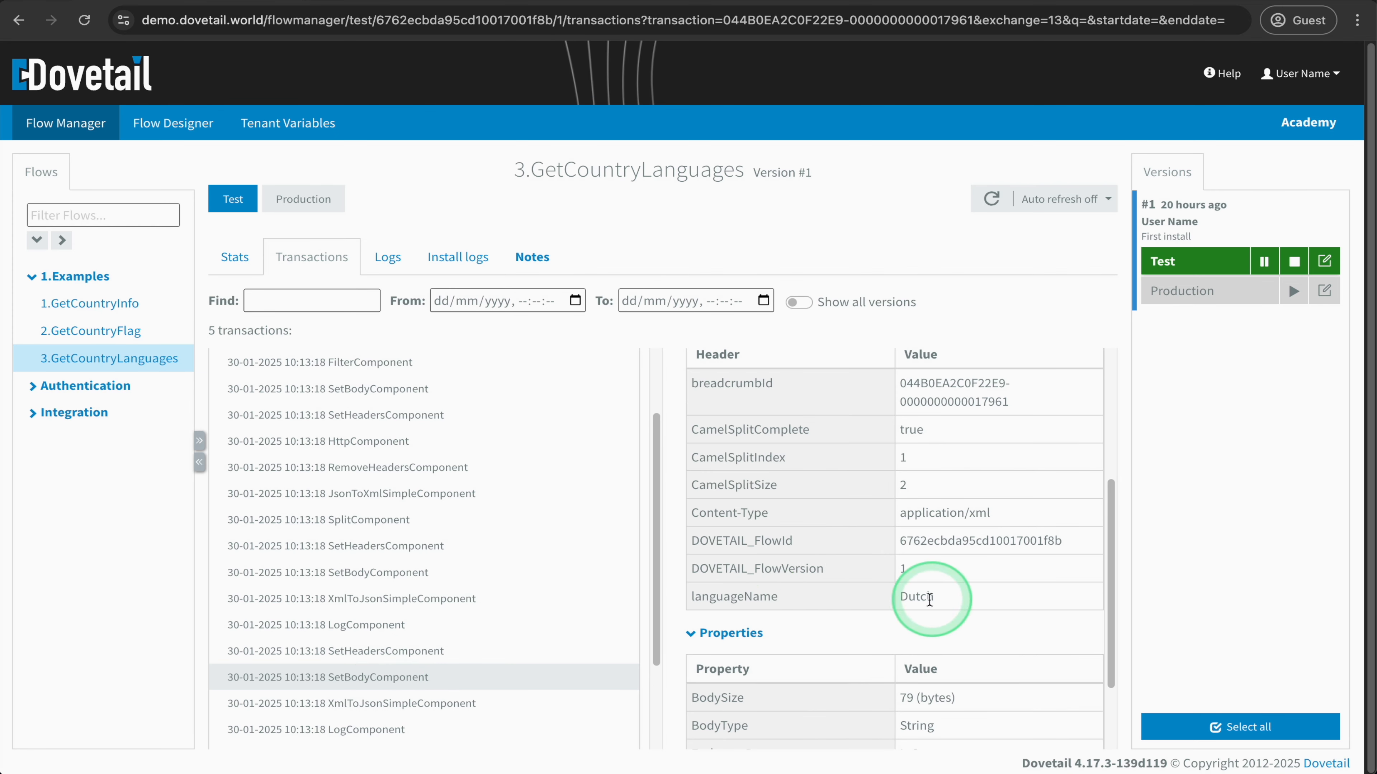
- Compare the second split message's body at its XmlToJsonSimpleComponent and LogComponent
left_click(324, 703)
scroll(745, 595, "up", 4)
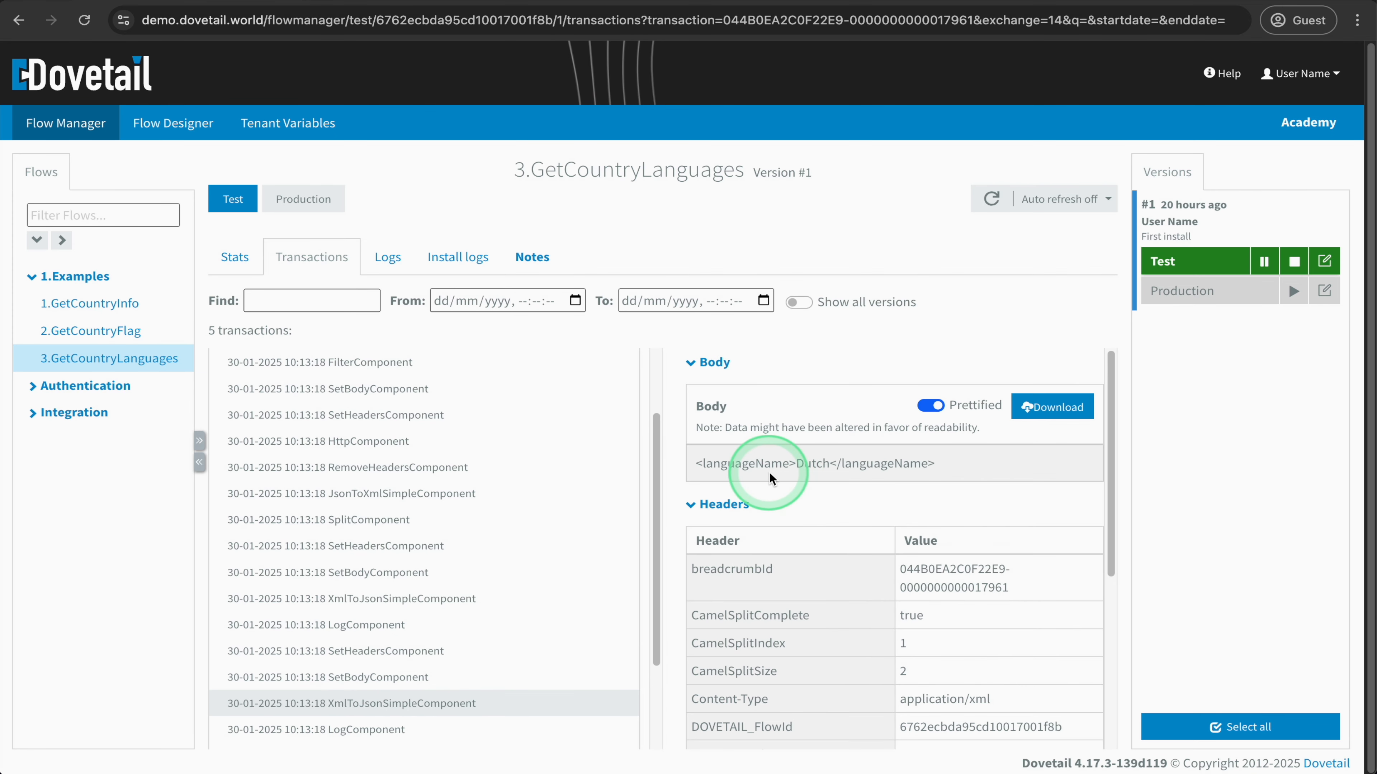
scroll(434, 623, "down", 1)
left_click(421, 695)
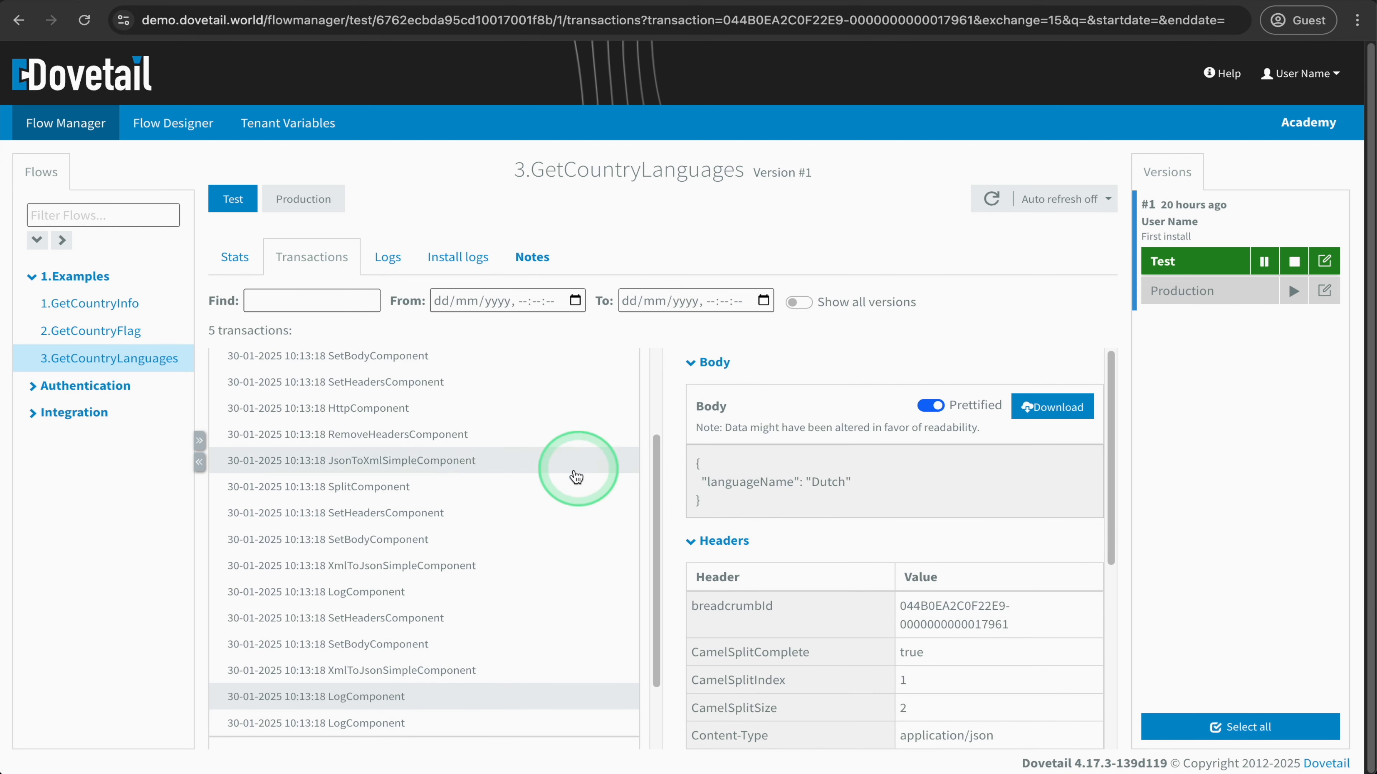
- Examine the combined languageName array in the body at the final LogComponent of the 10:13:18 transaction
left_click(398, 725)
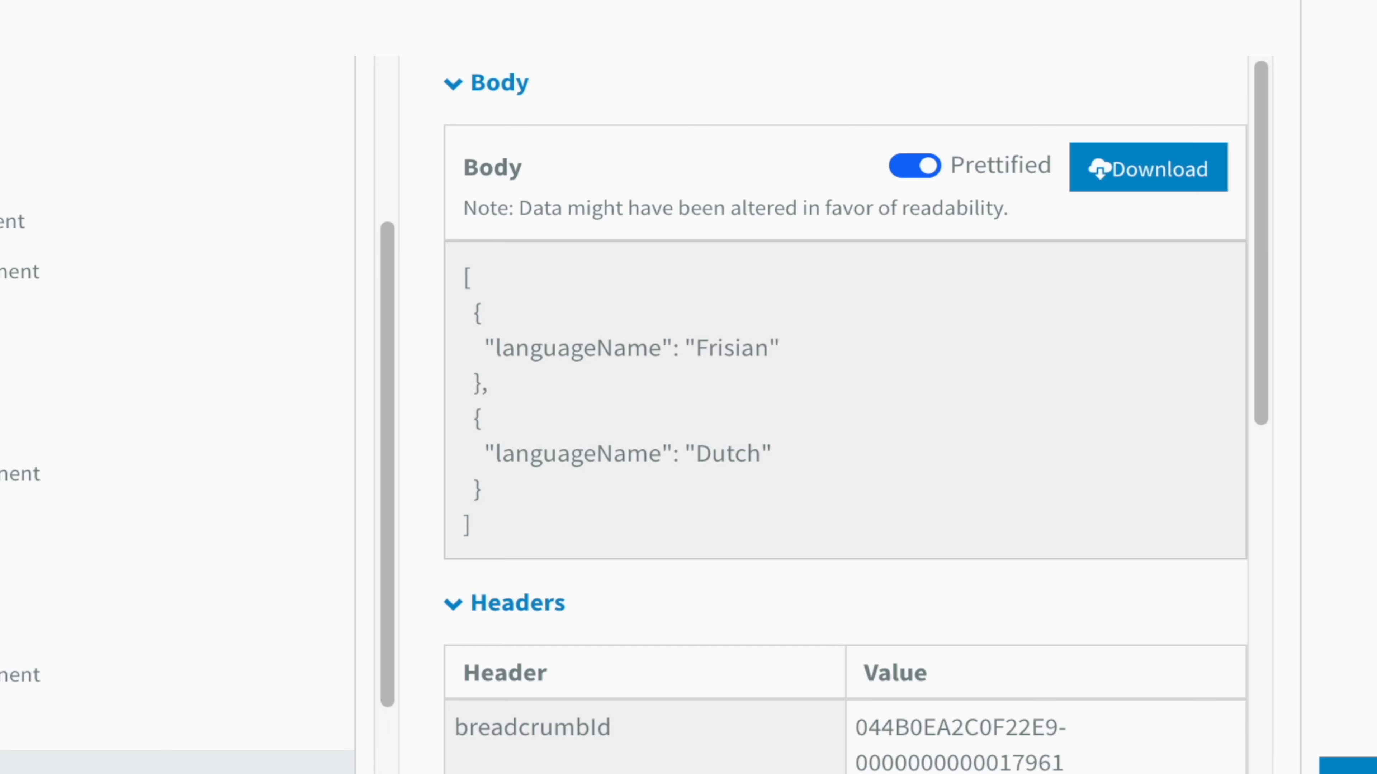
left_click_drag(506, 547, 450, 288)
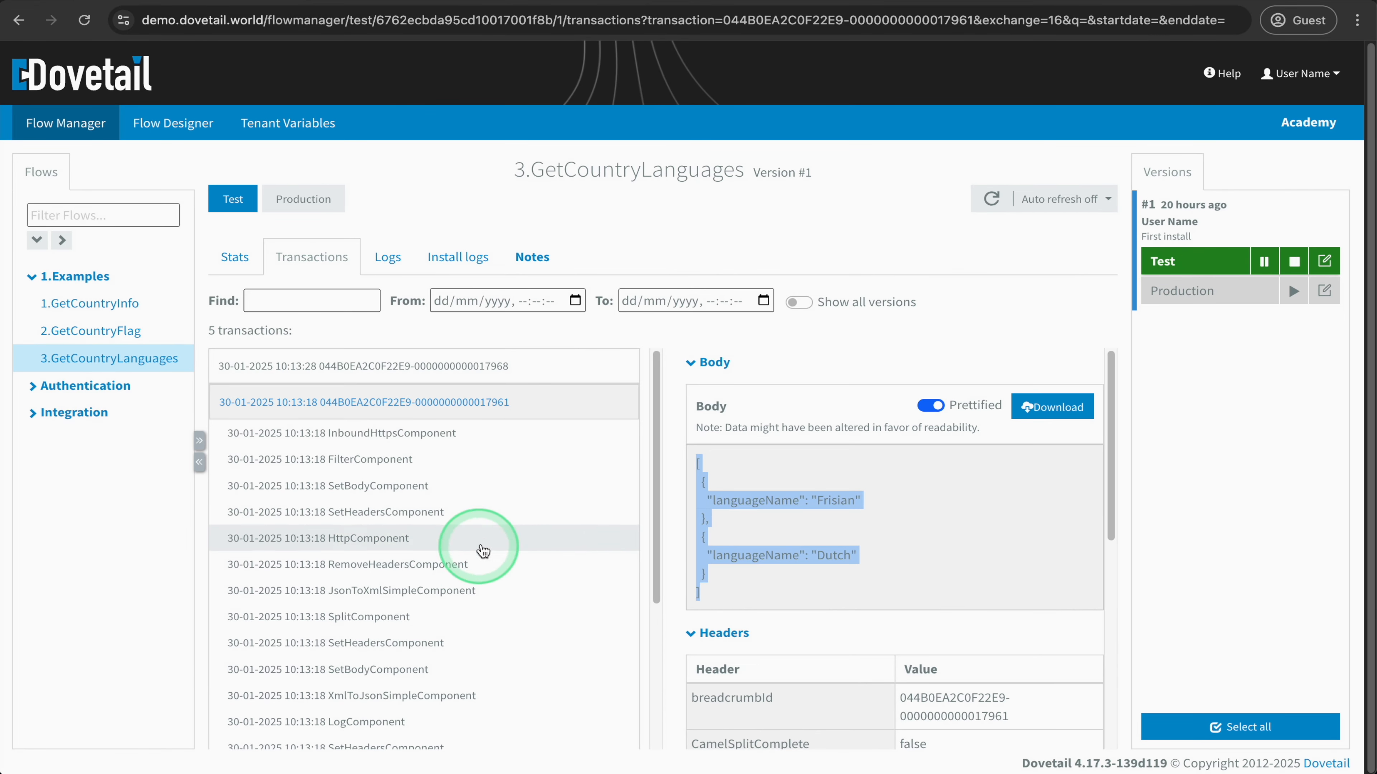
- Open the 10:13:28 transaction and compare the Languages element in the bodies at SplitComponent and the following SetHeadersComponent
left_click(519, 366)
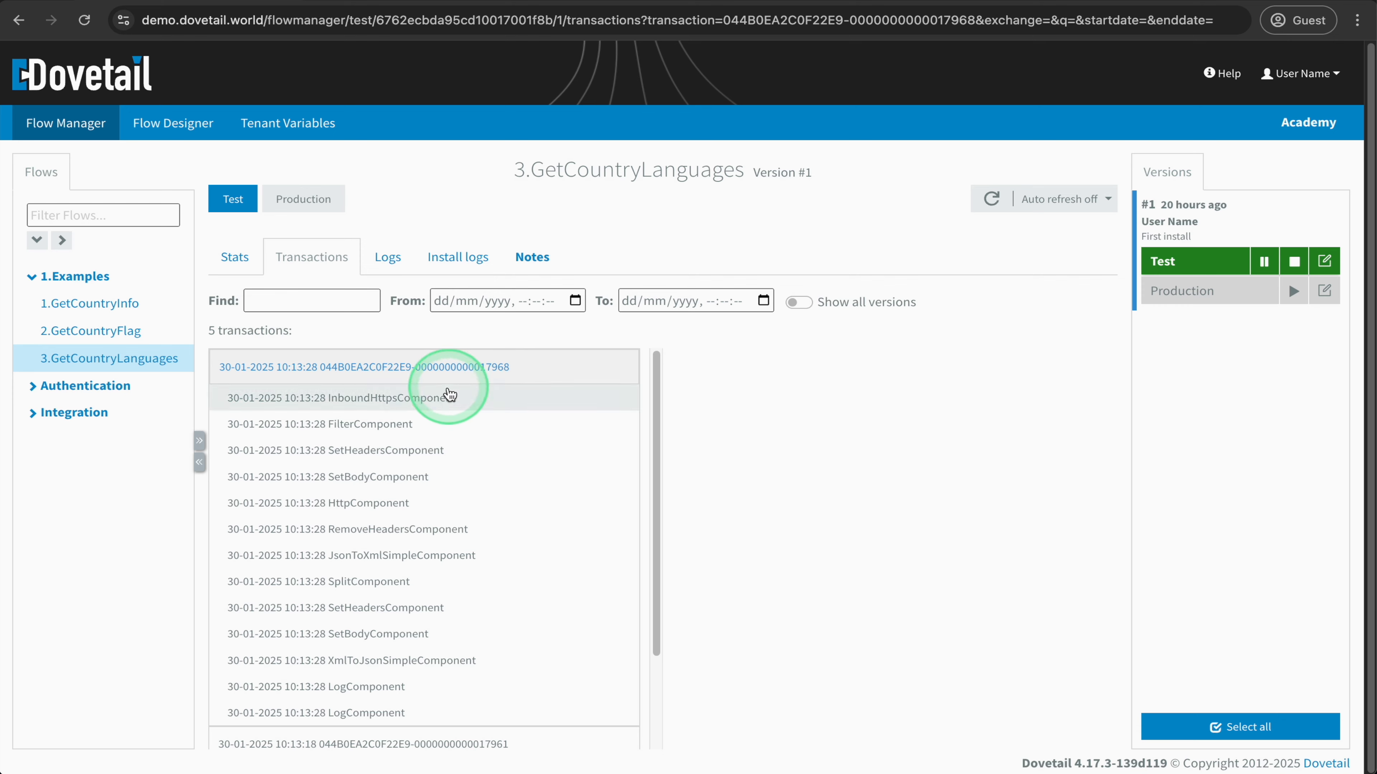
left_click(368, 580)
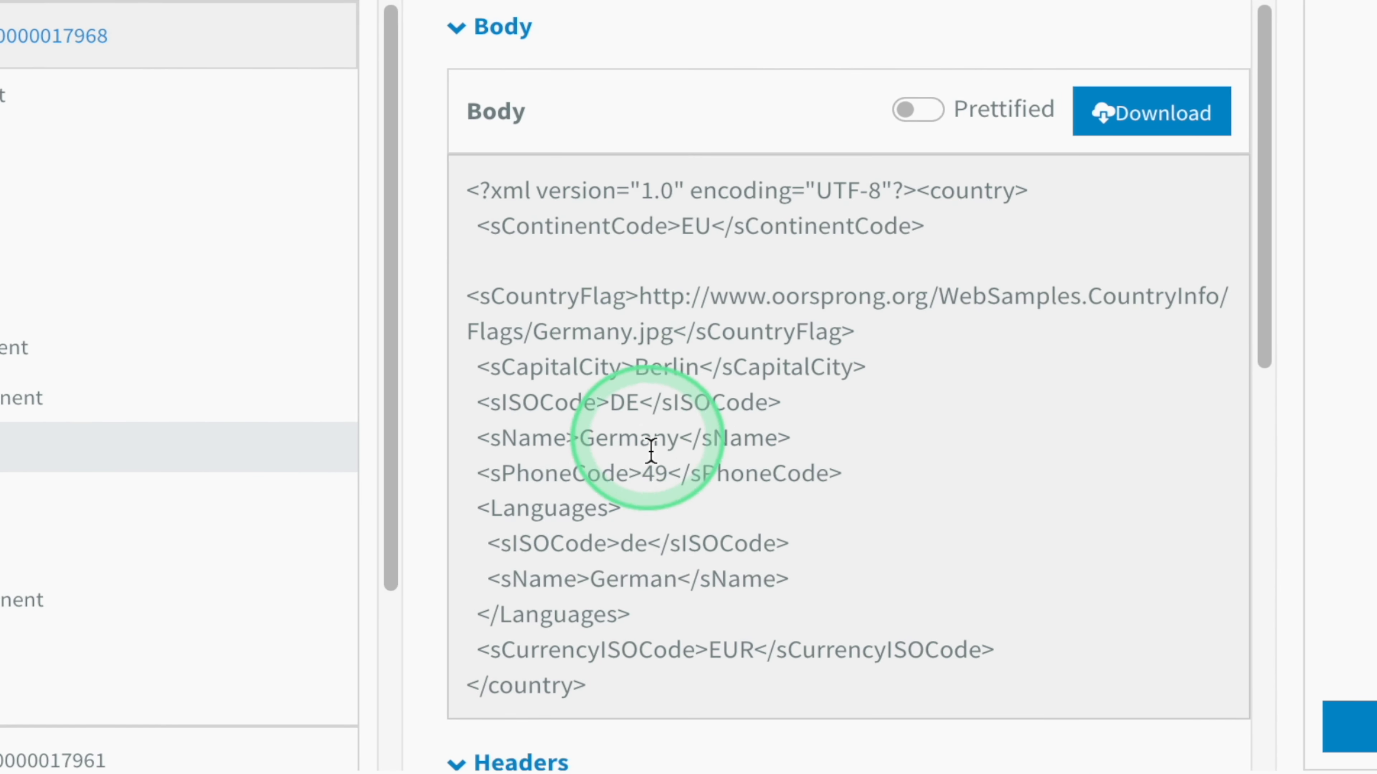
left_click_drag(629, 614, 451, 559)
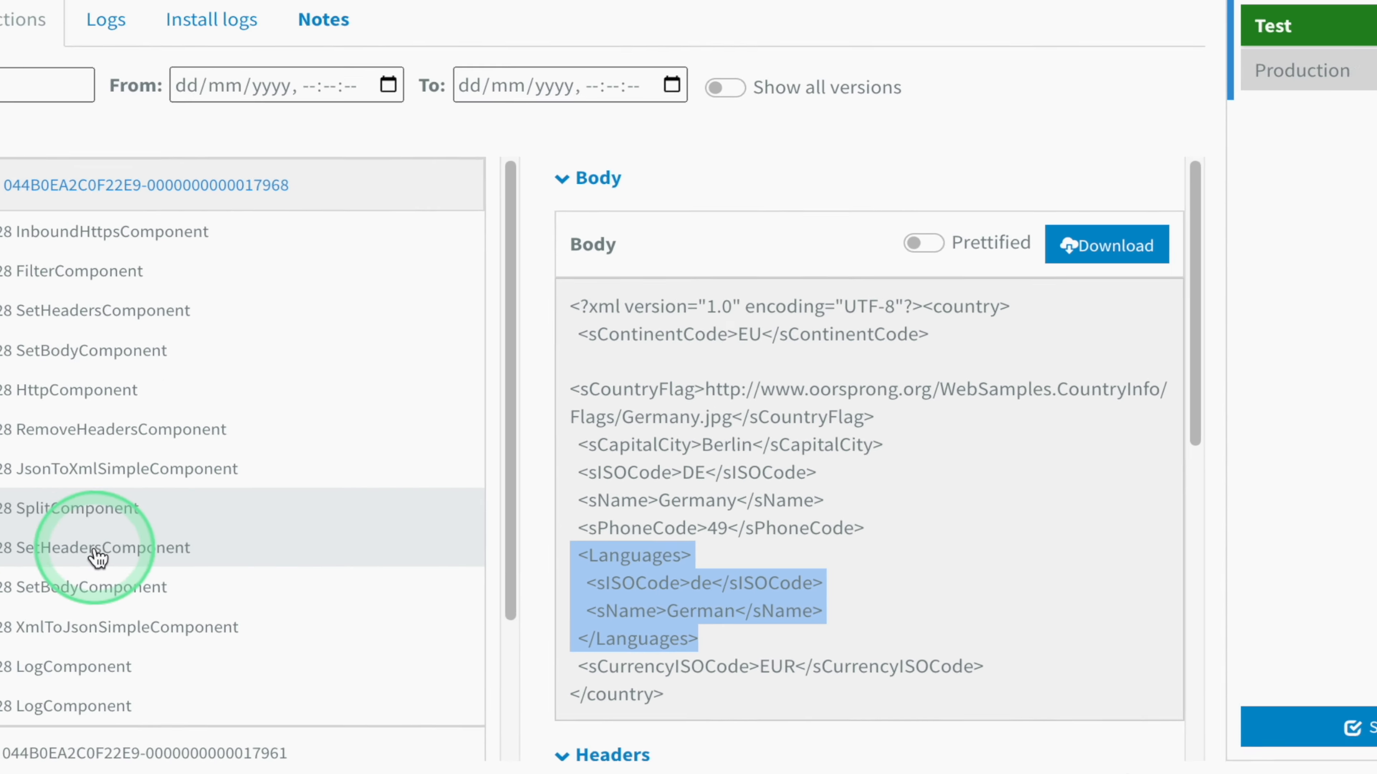
left_click(95, 498)
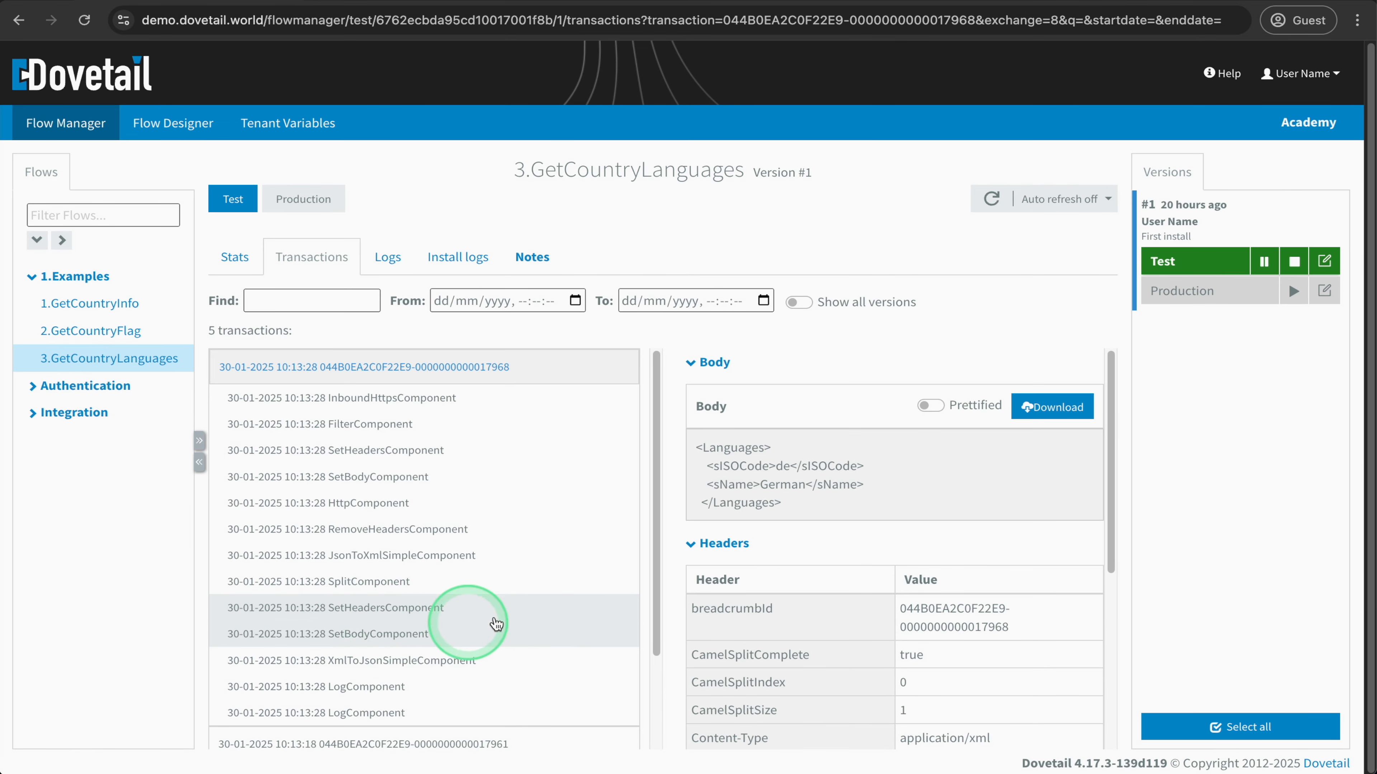
left_click(791, 503)
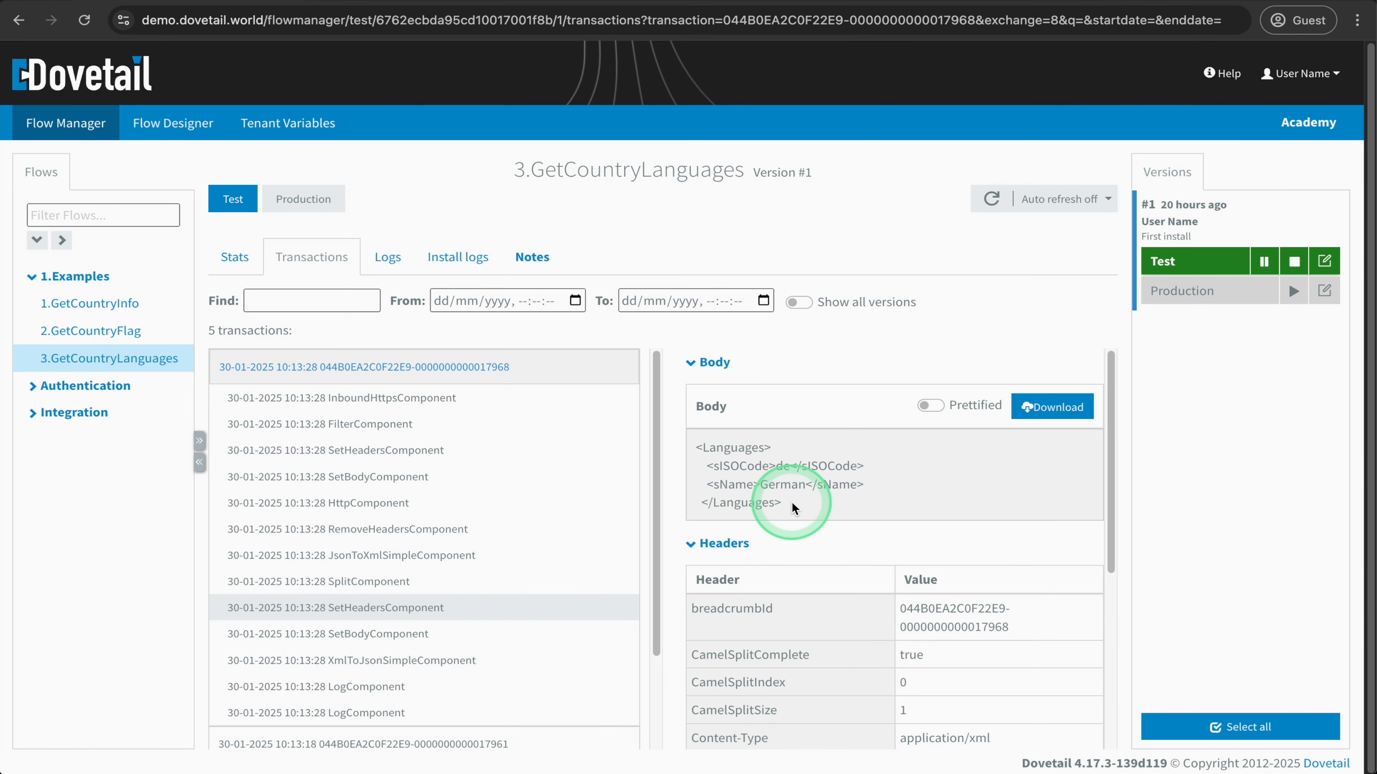
- Compare the 10:13:28 transaction's message body at XmlToJsonSimpleComponent and at the two LogComponents that follow it
left_click(398, 656)
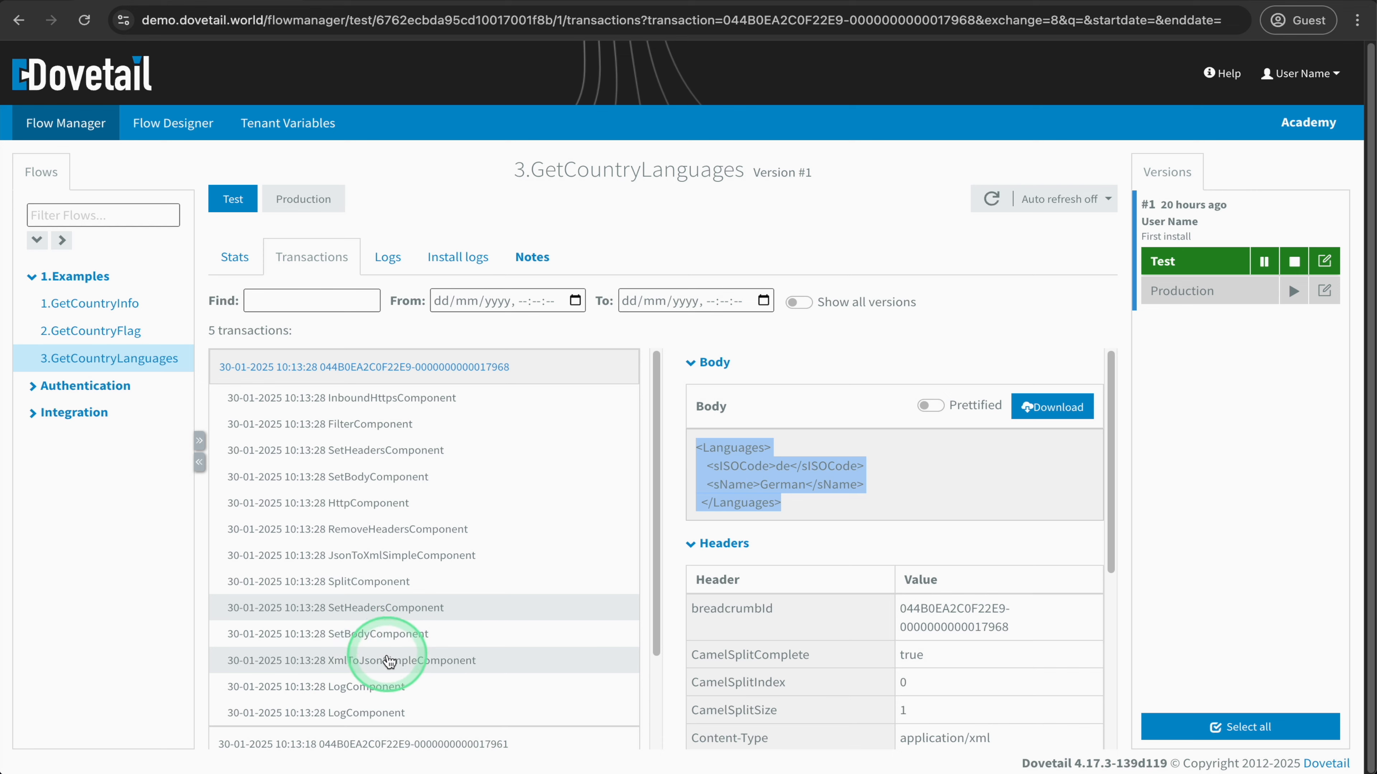
left_click(662, 555)
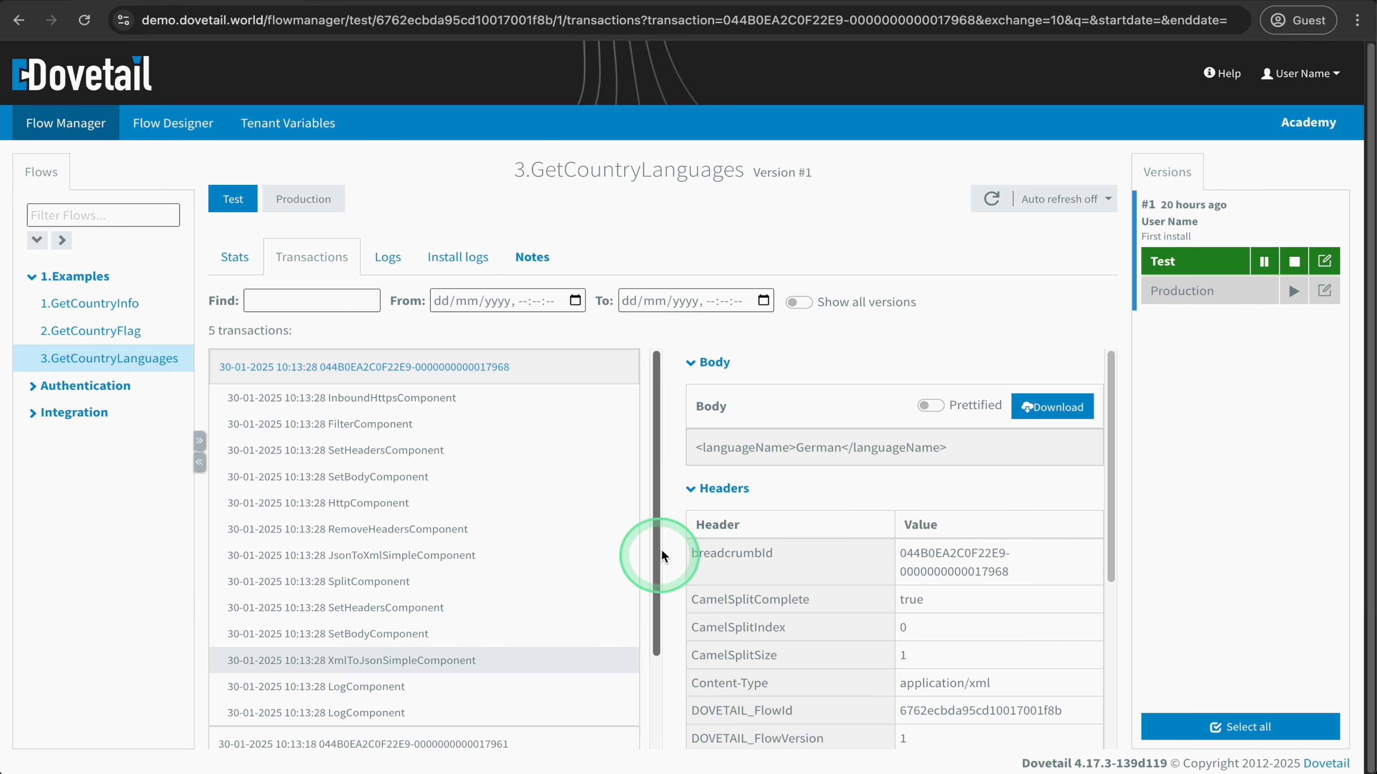
left_click(368, 686)
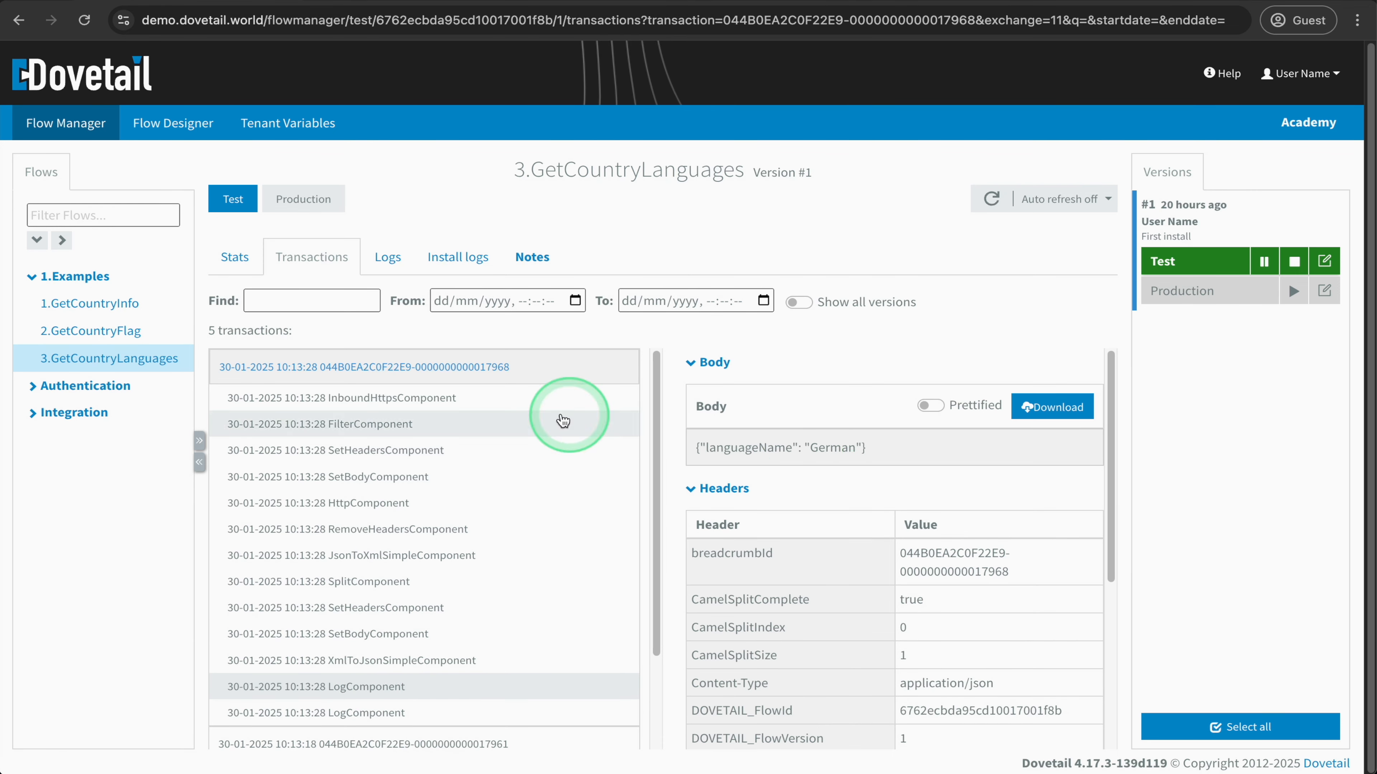
left_click(399, 716)
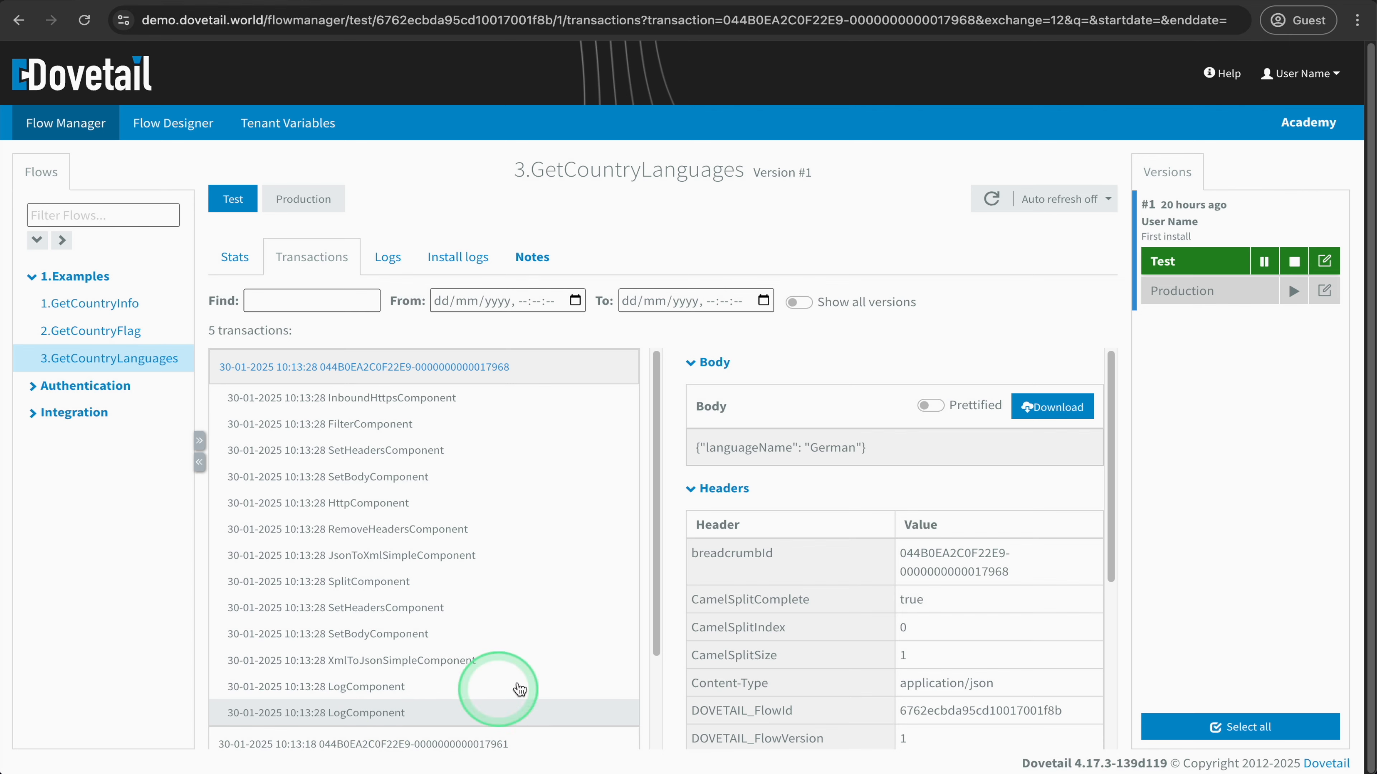
triple_click(776, 447)
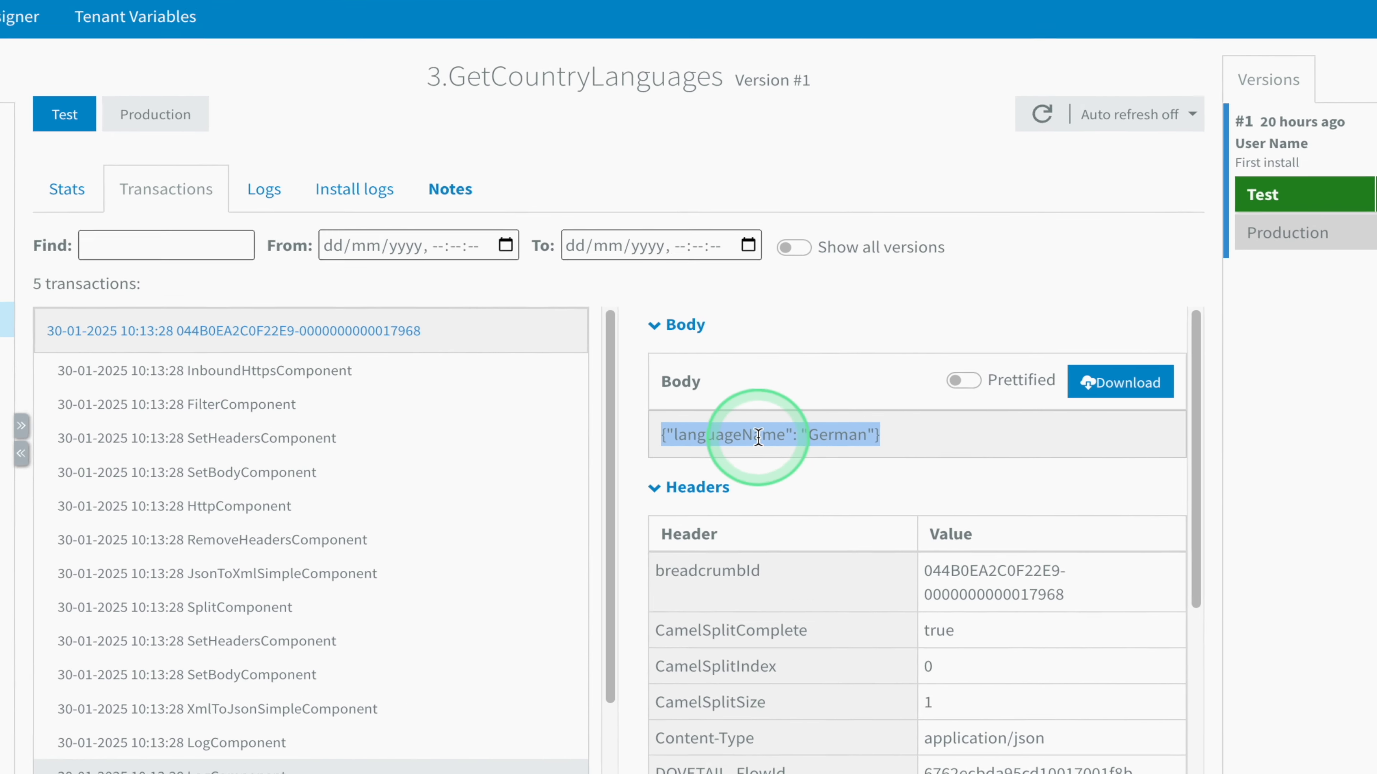